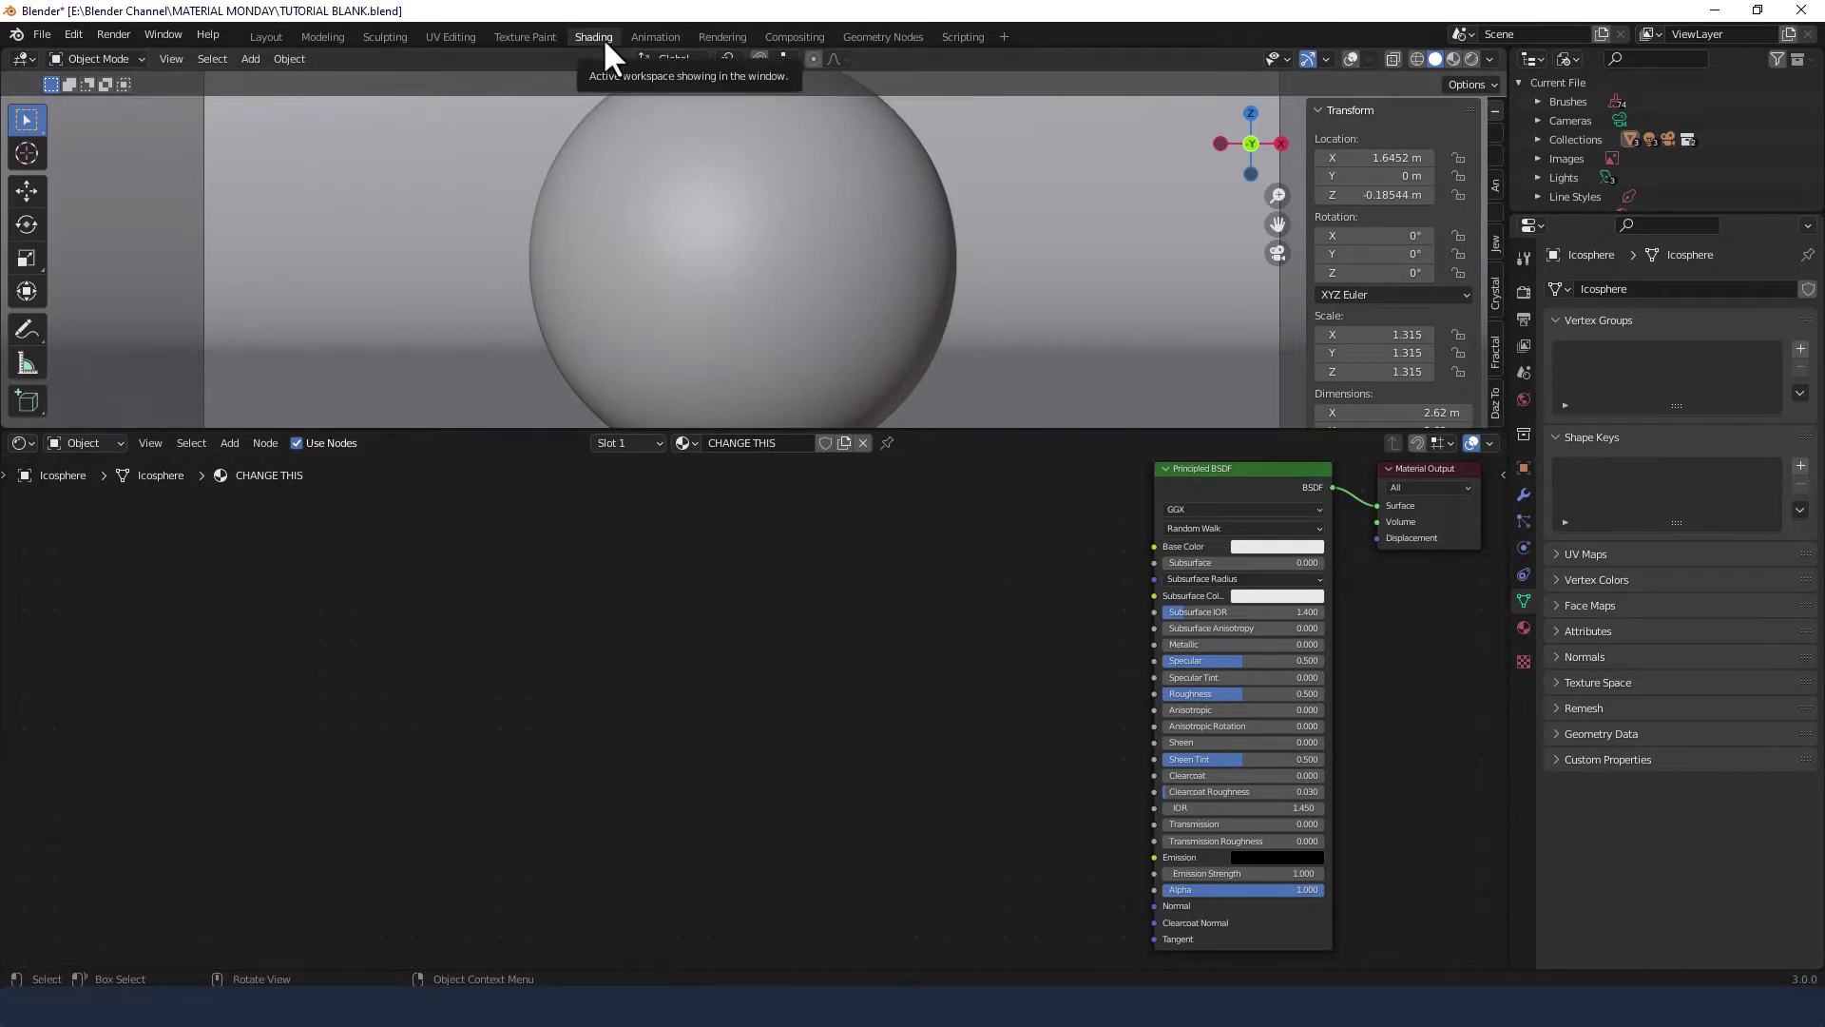
Switch the viewport to rendered shading and add a ColorRamp node above the Principled BSDF
left_click(1466, 55)
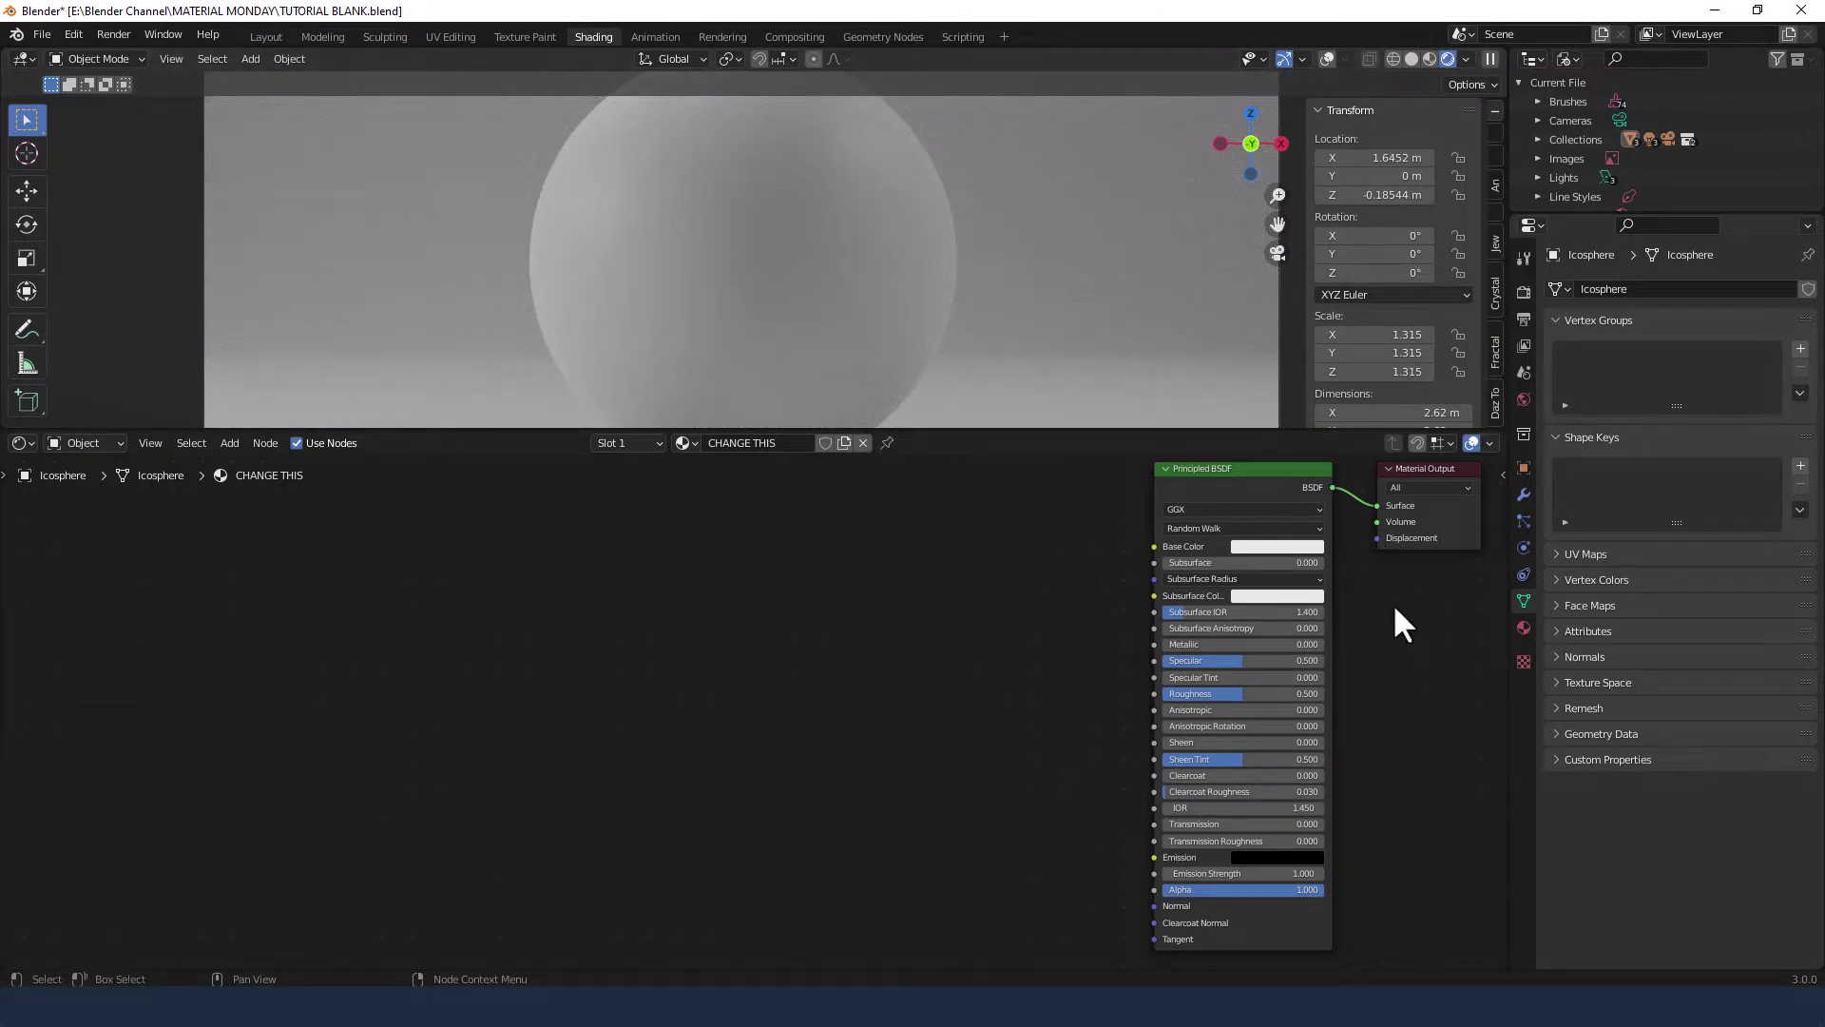
key("g")
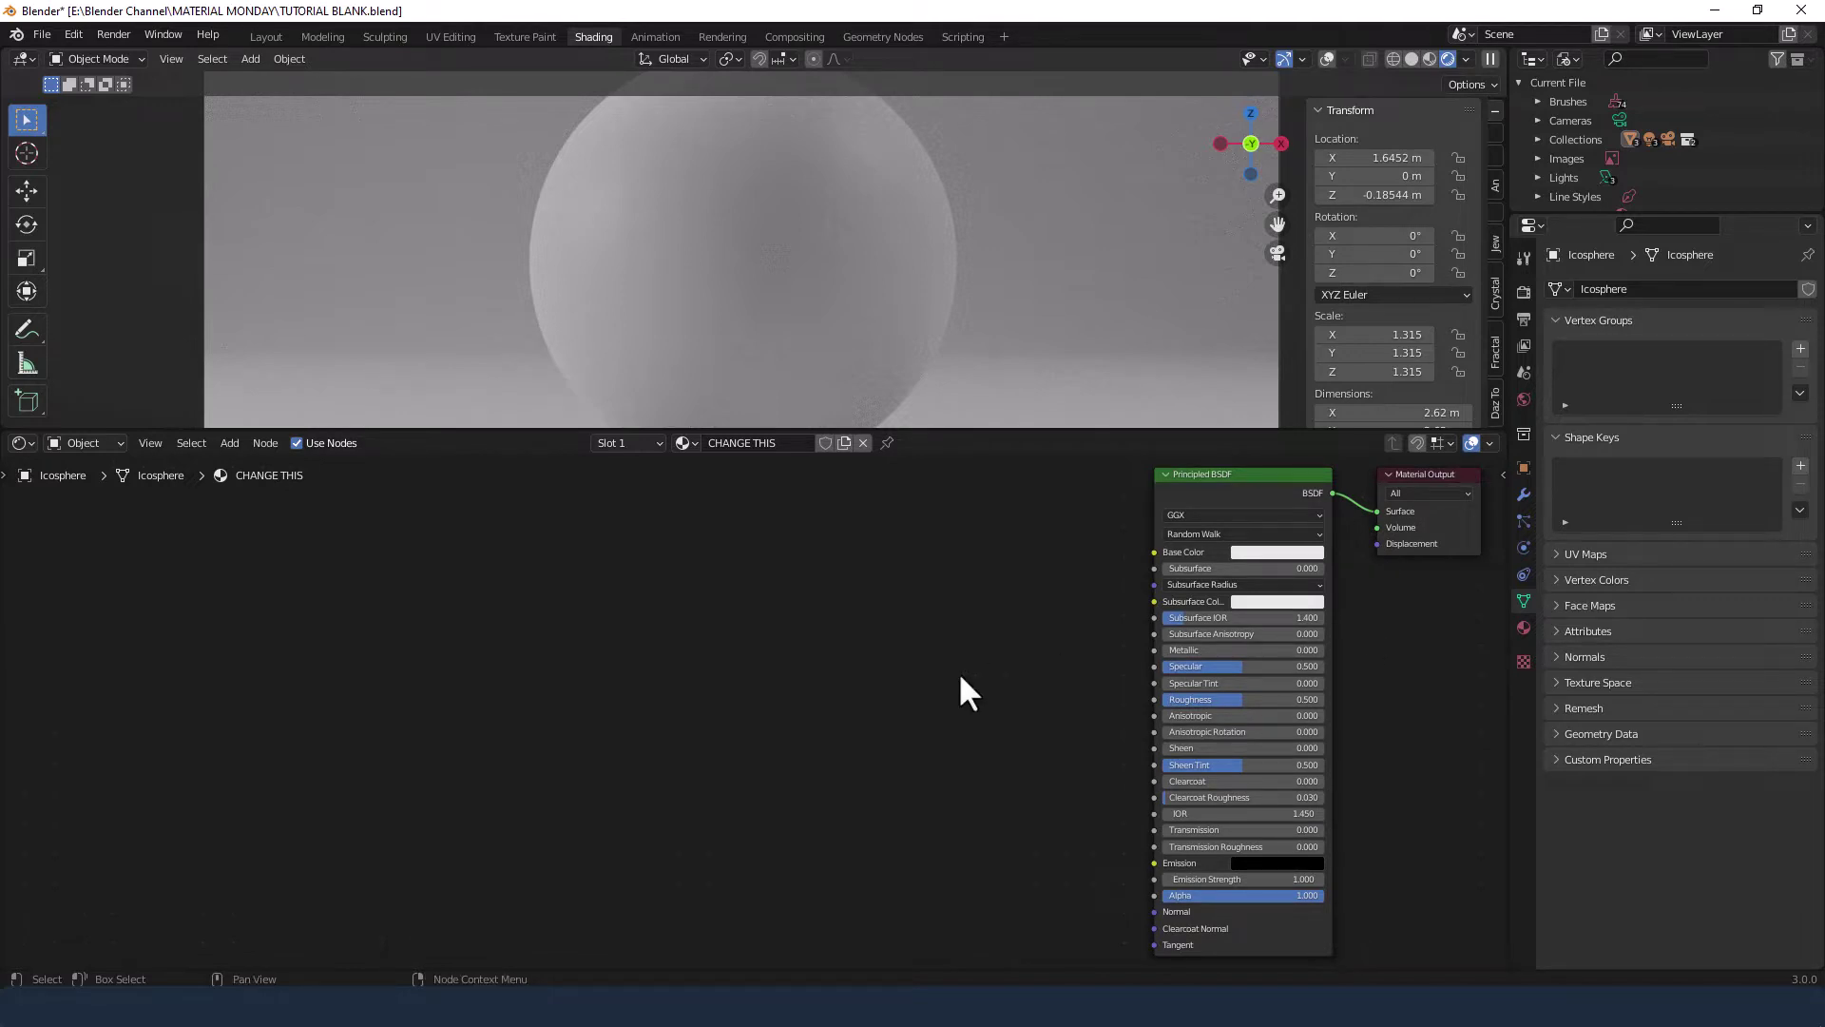
key("shift+a")
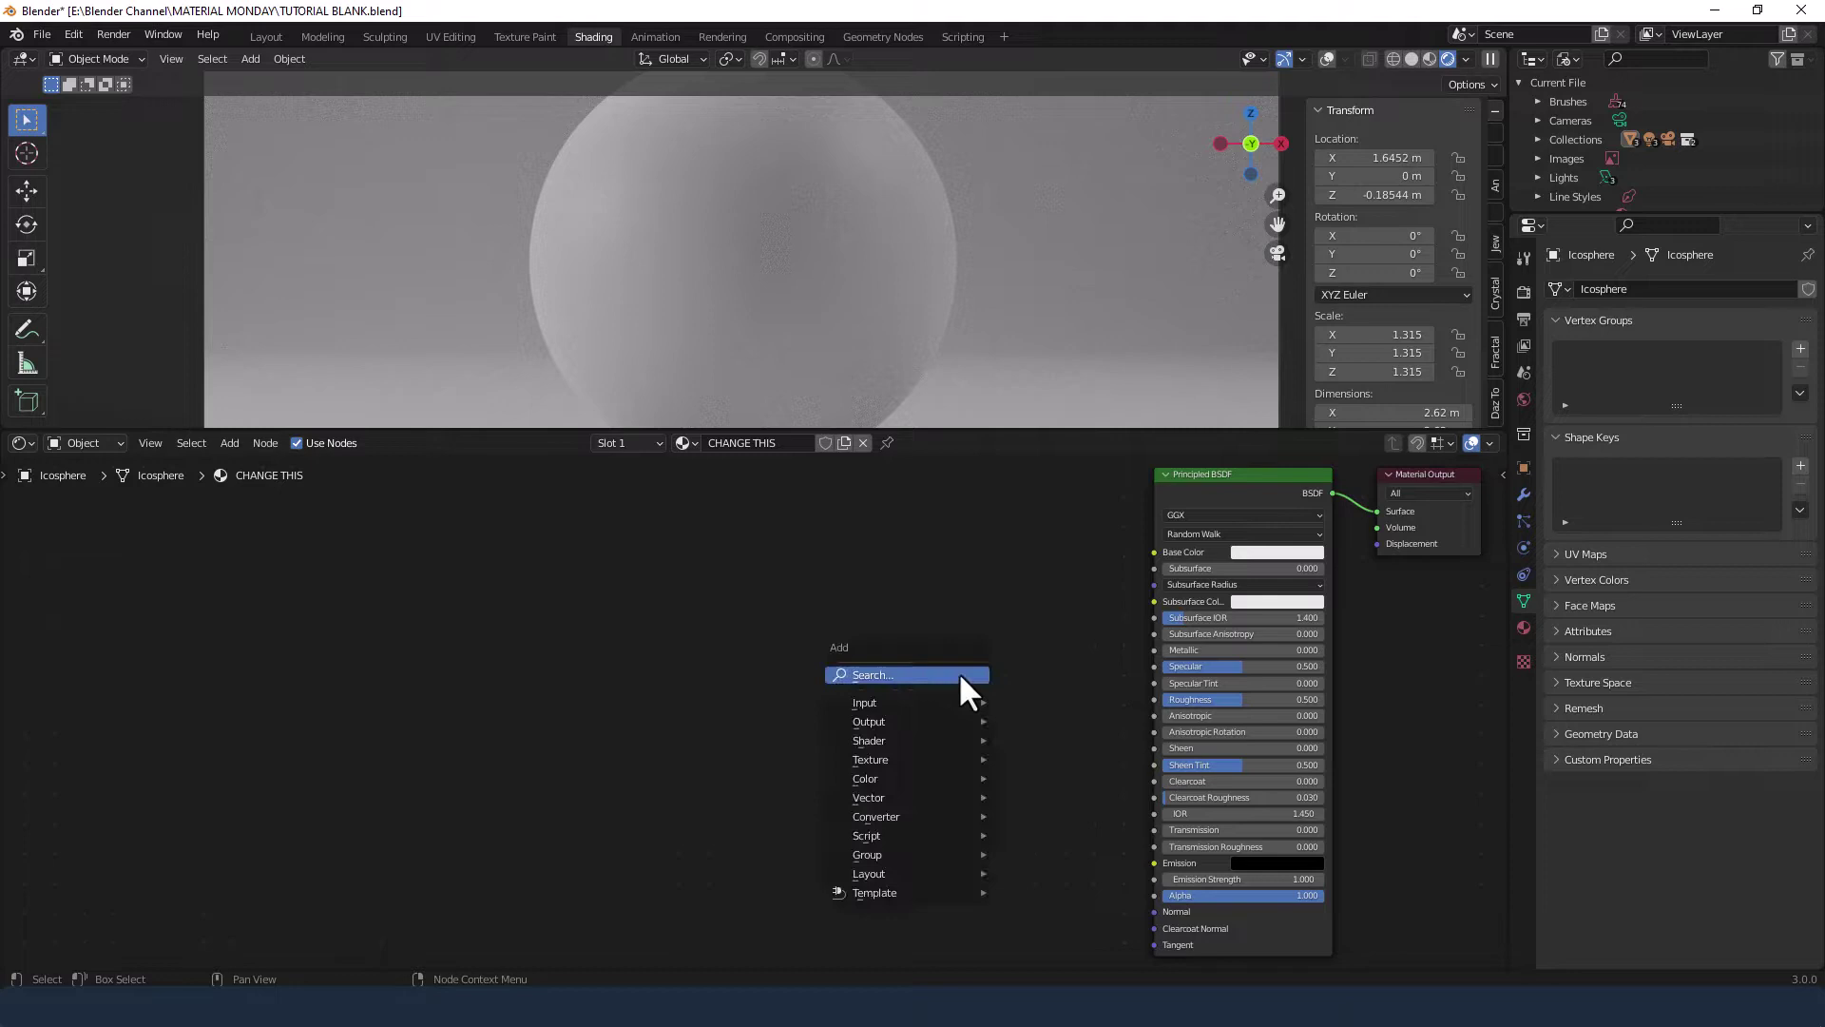
type("color")
key("Return")
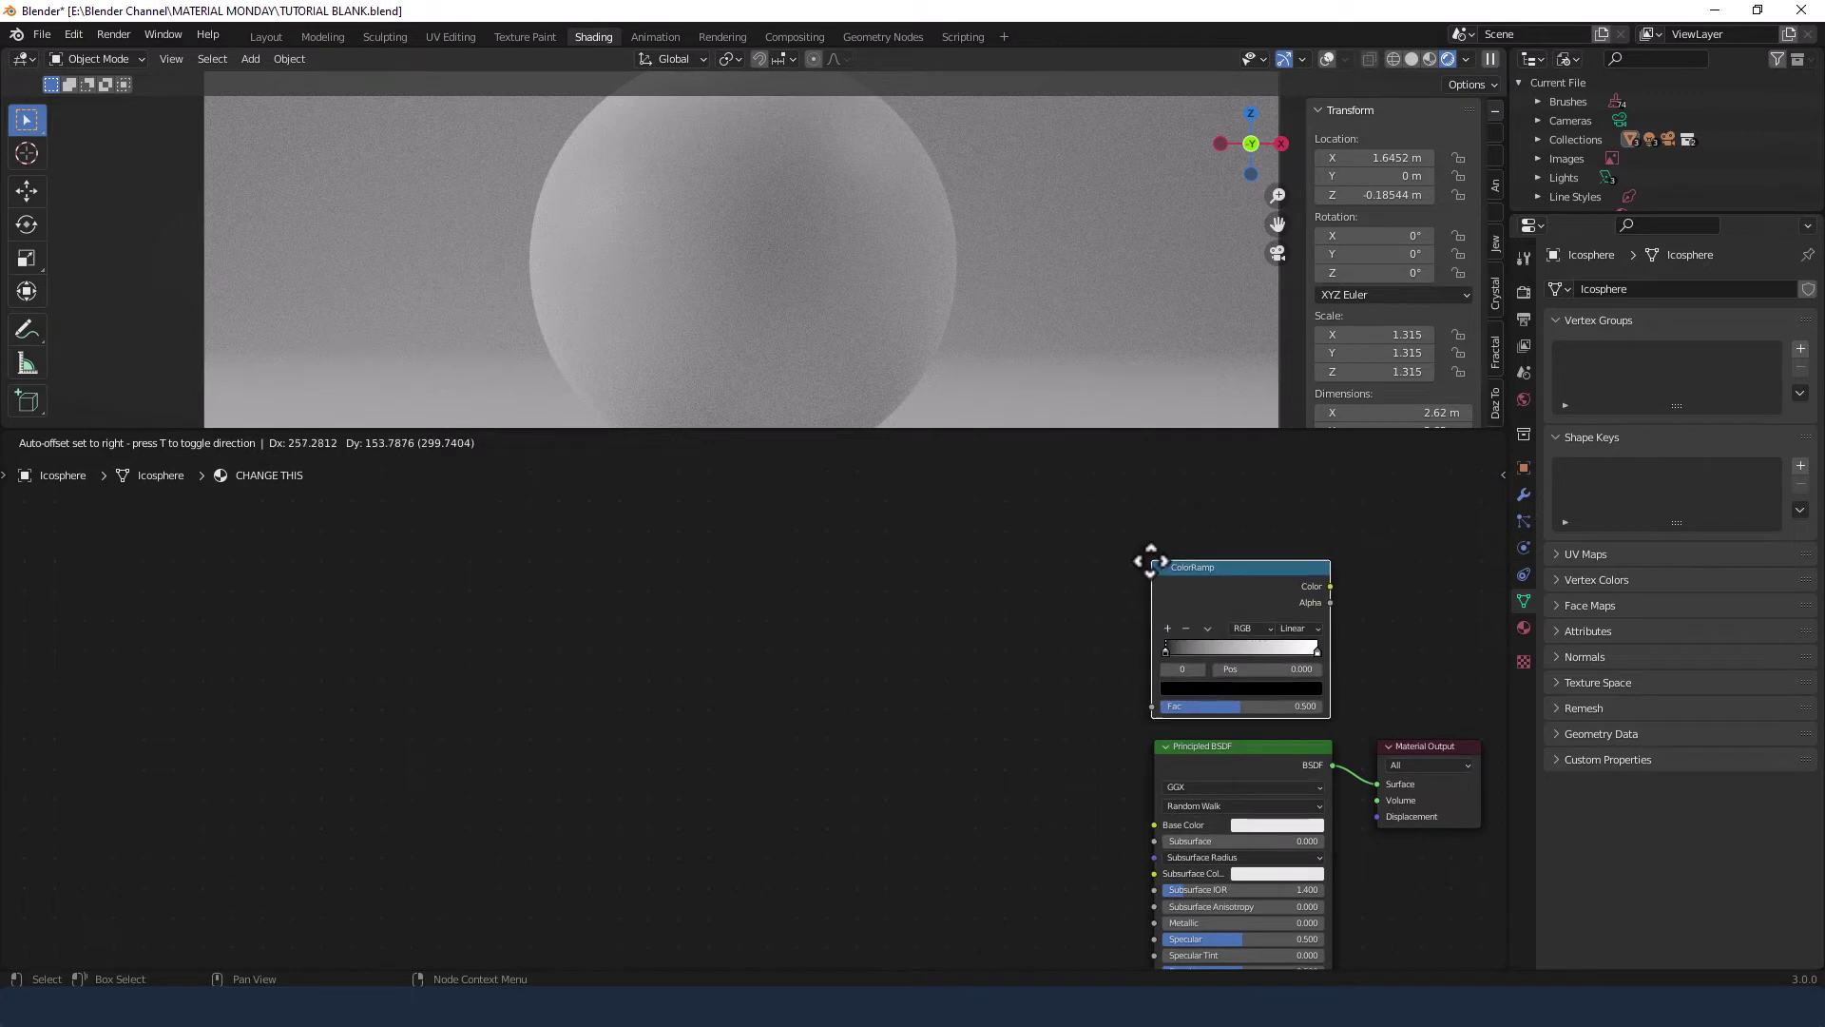
left_click(1151, 561)
Insert a Mix Shader between the BSDF and Material Output, with its Fac driven by the ColorRamp Color
left_click(954, 632)
key("shift+a")
left_click(941, 660)
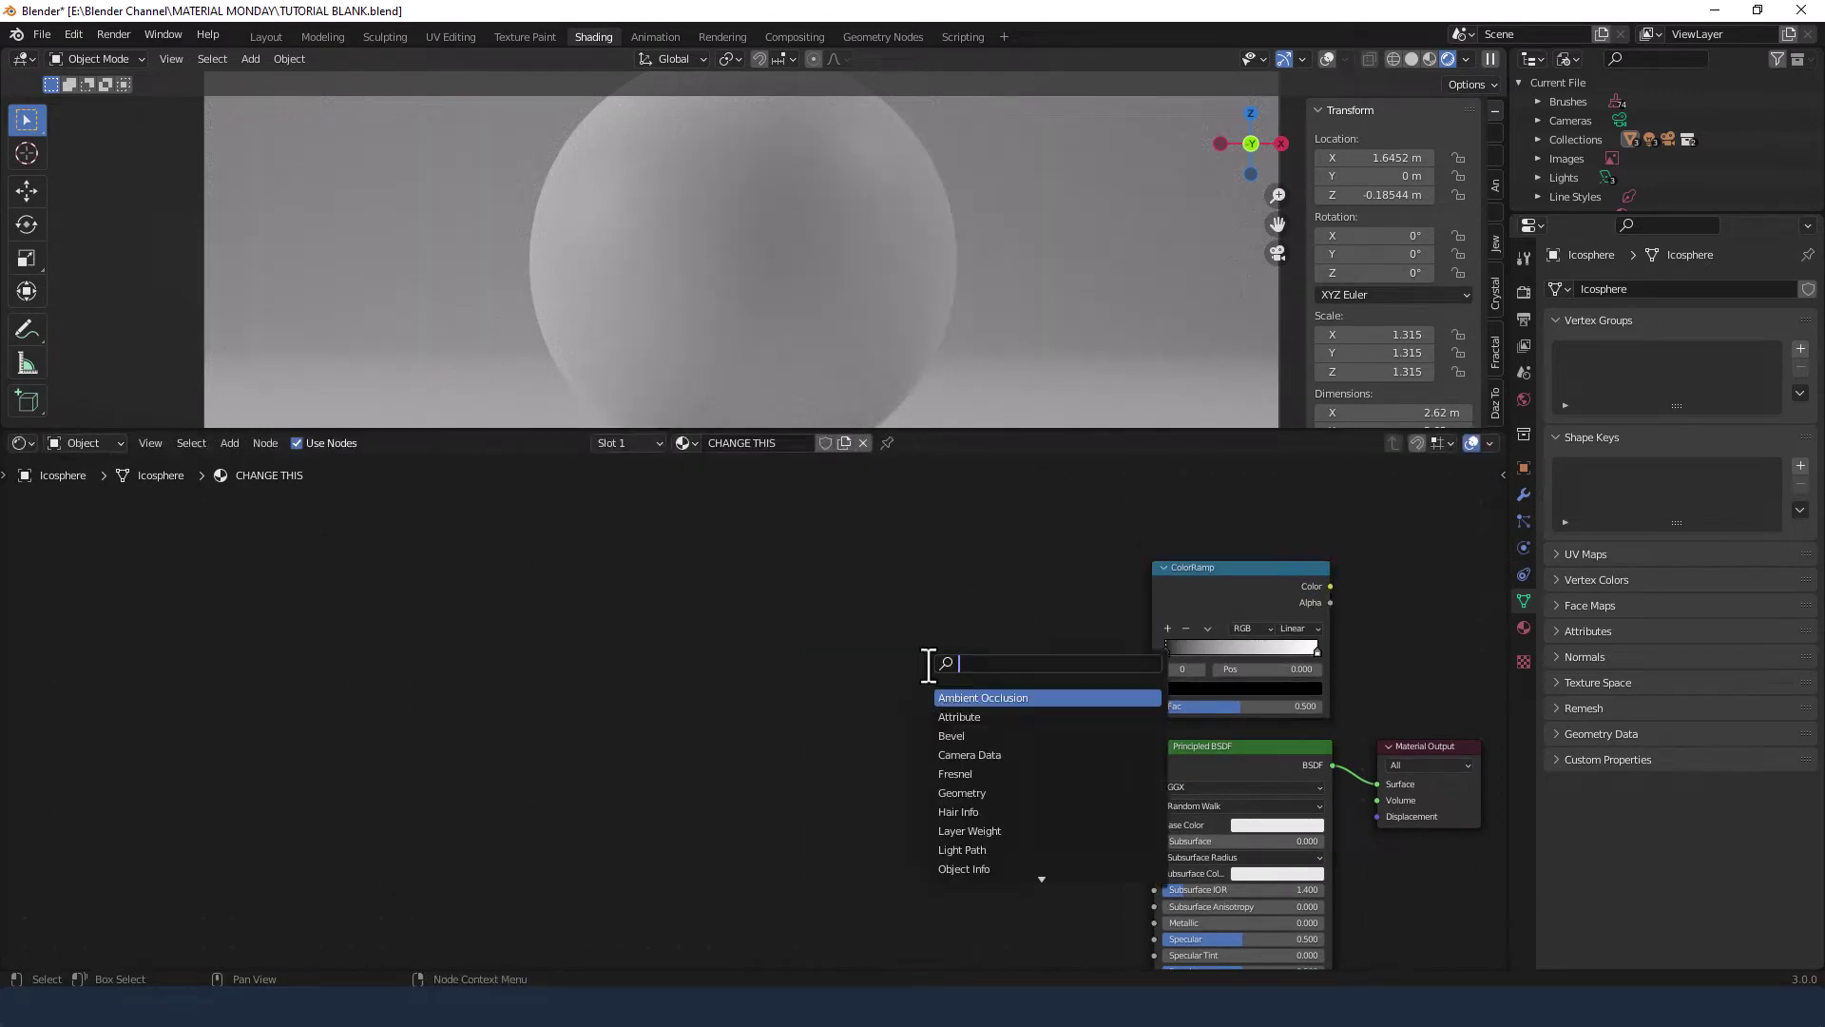
type("MIX")
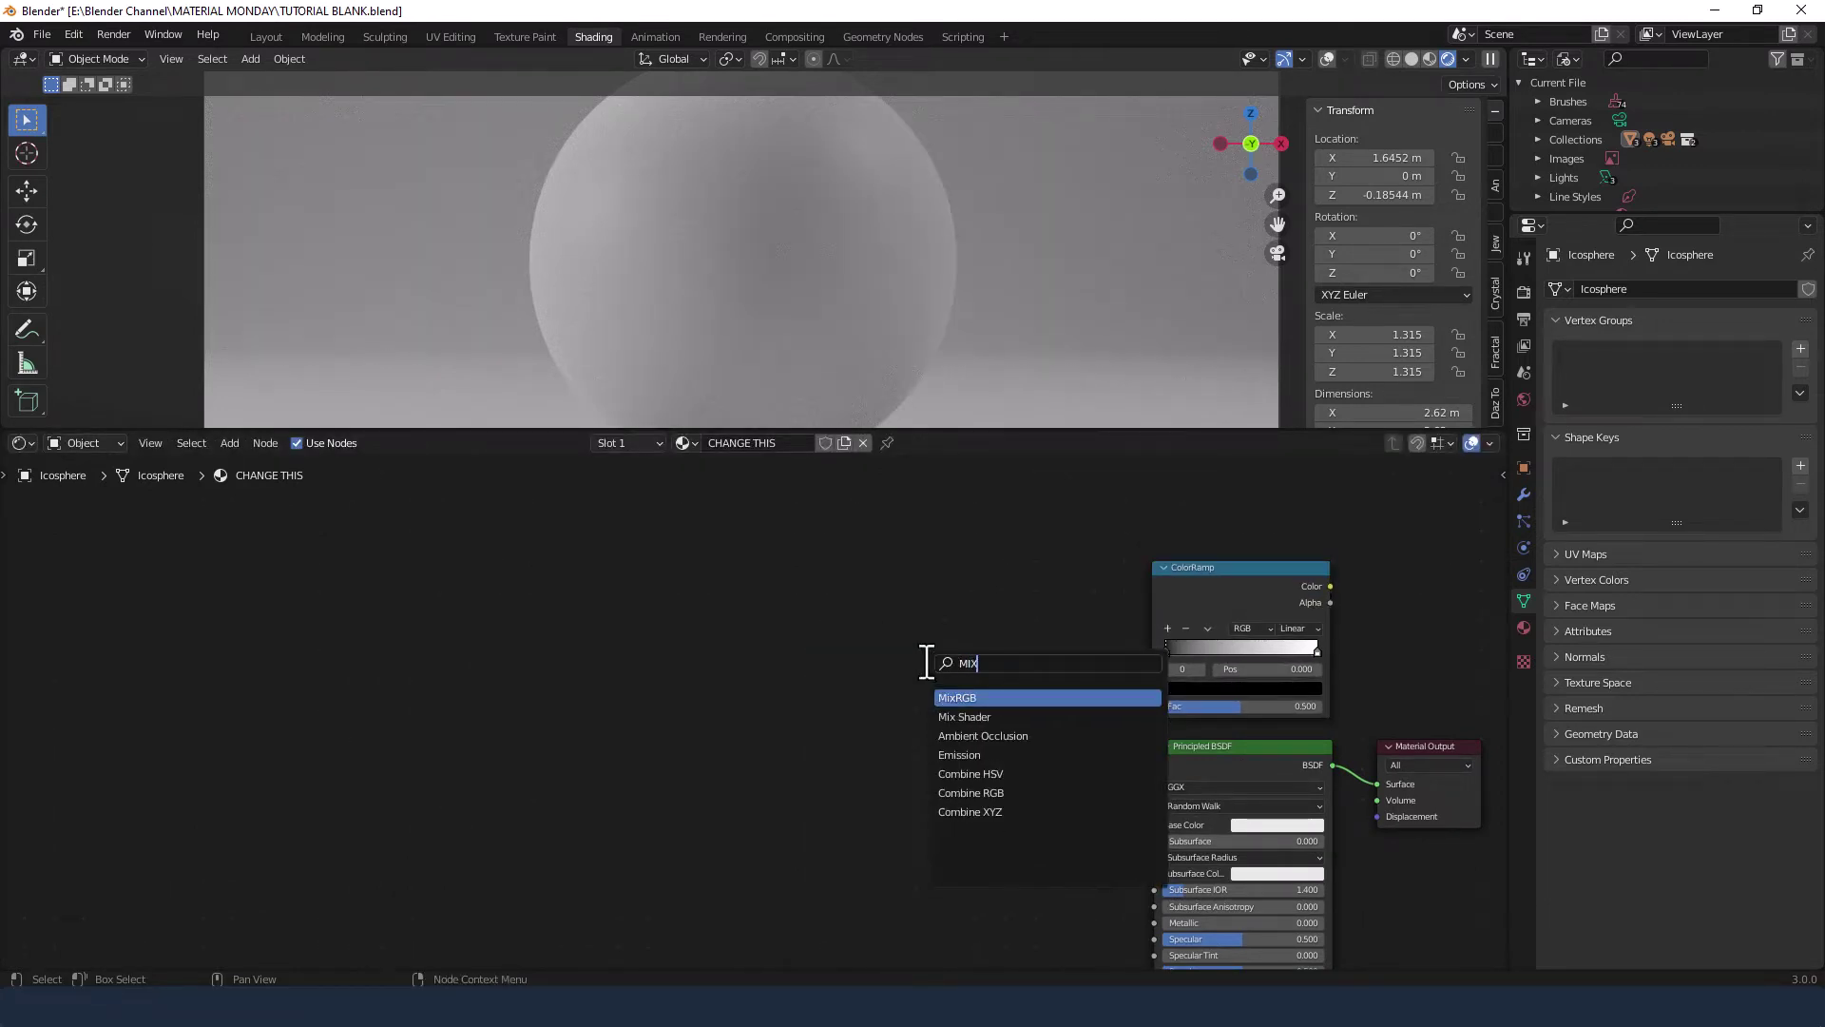
left_click(968, 717)
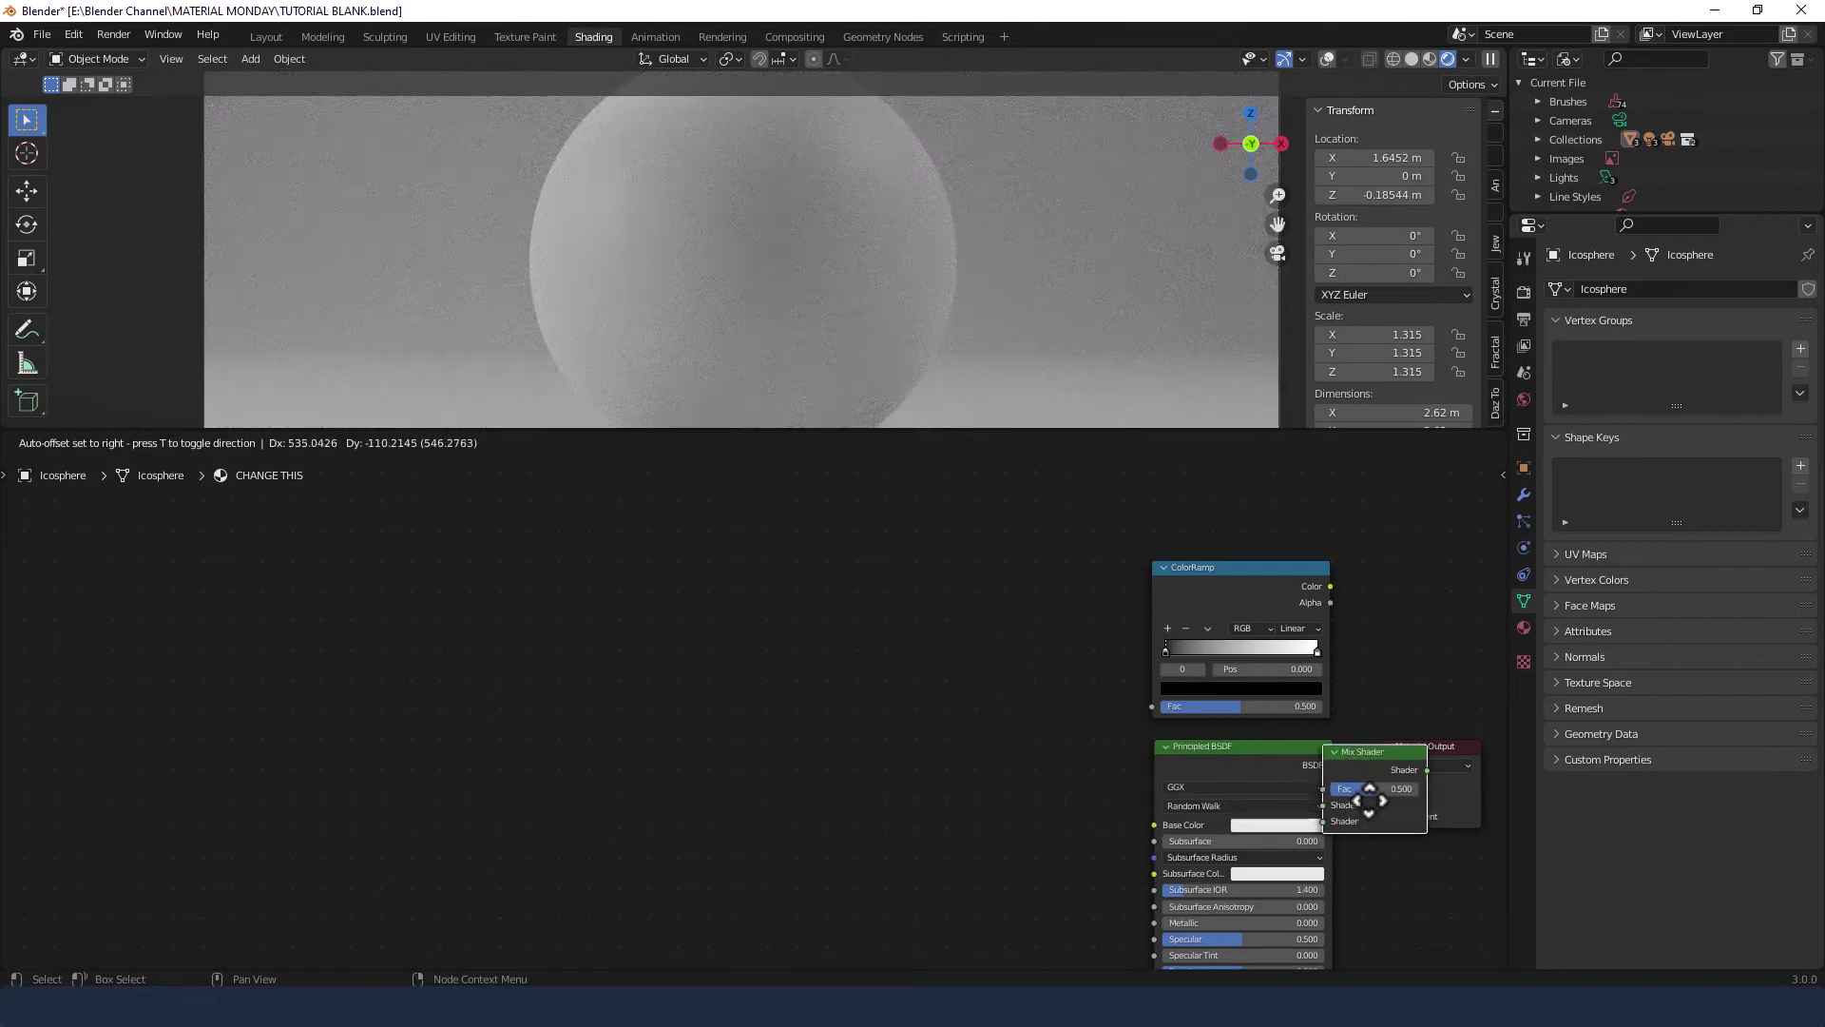
left_click(1371, 803)
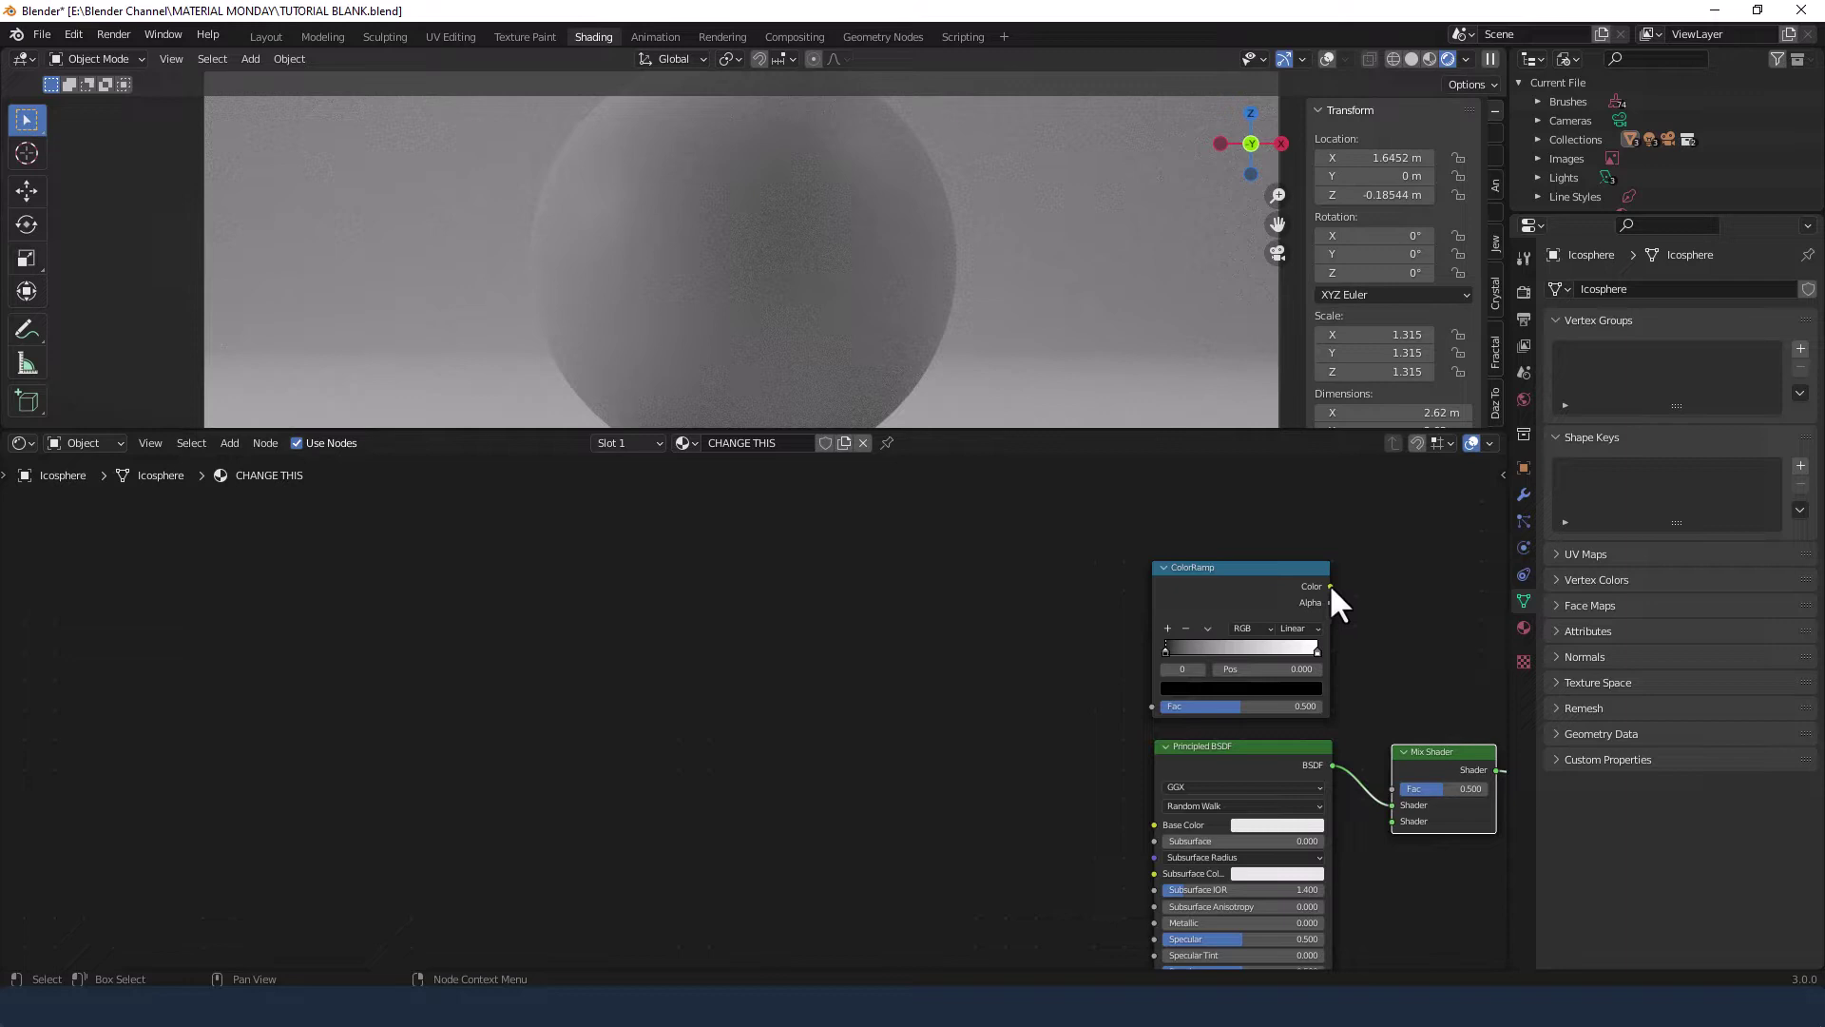
left_click_drag(1330, 586, 1391, 788)
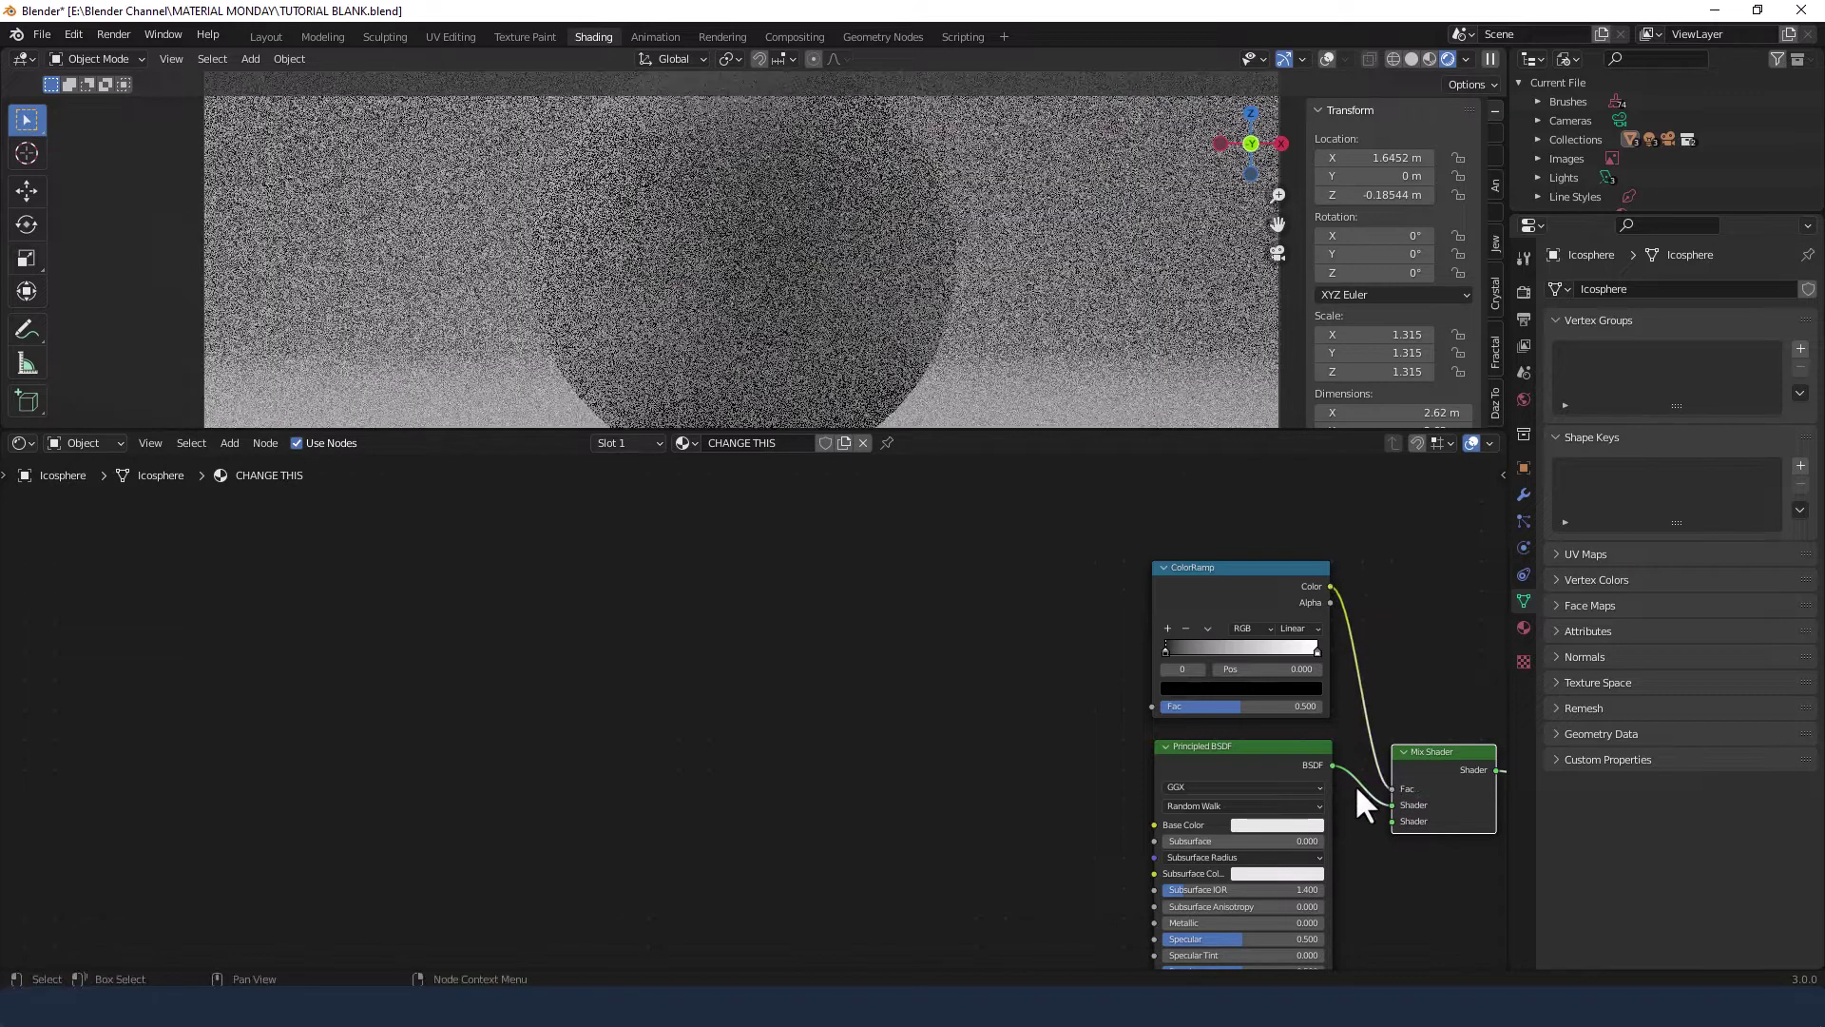
middle_click_drag(947, 821, 554, 745)
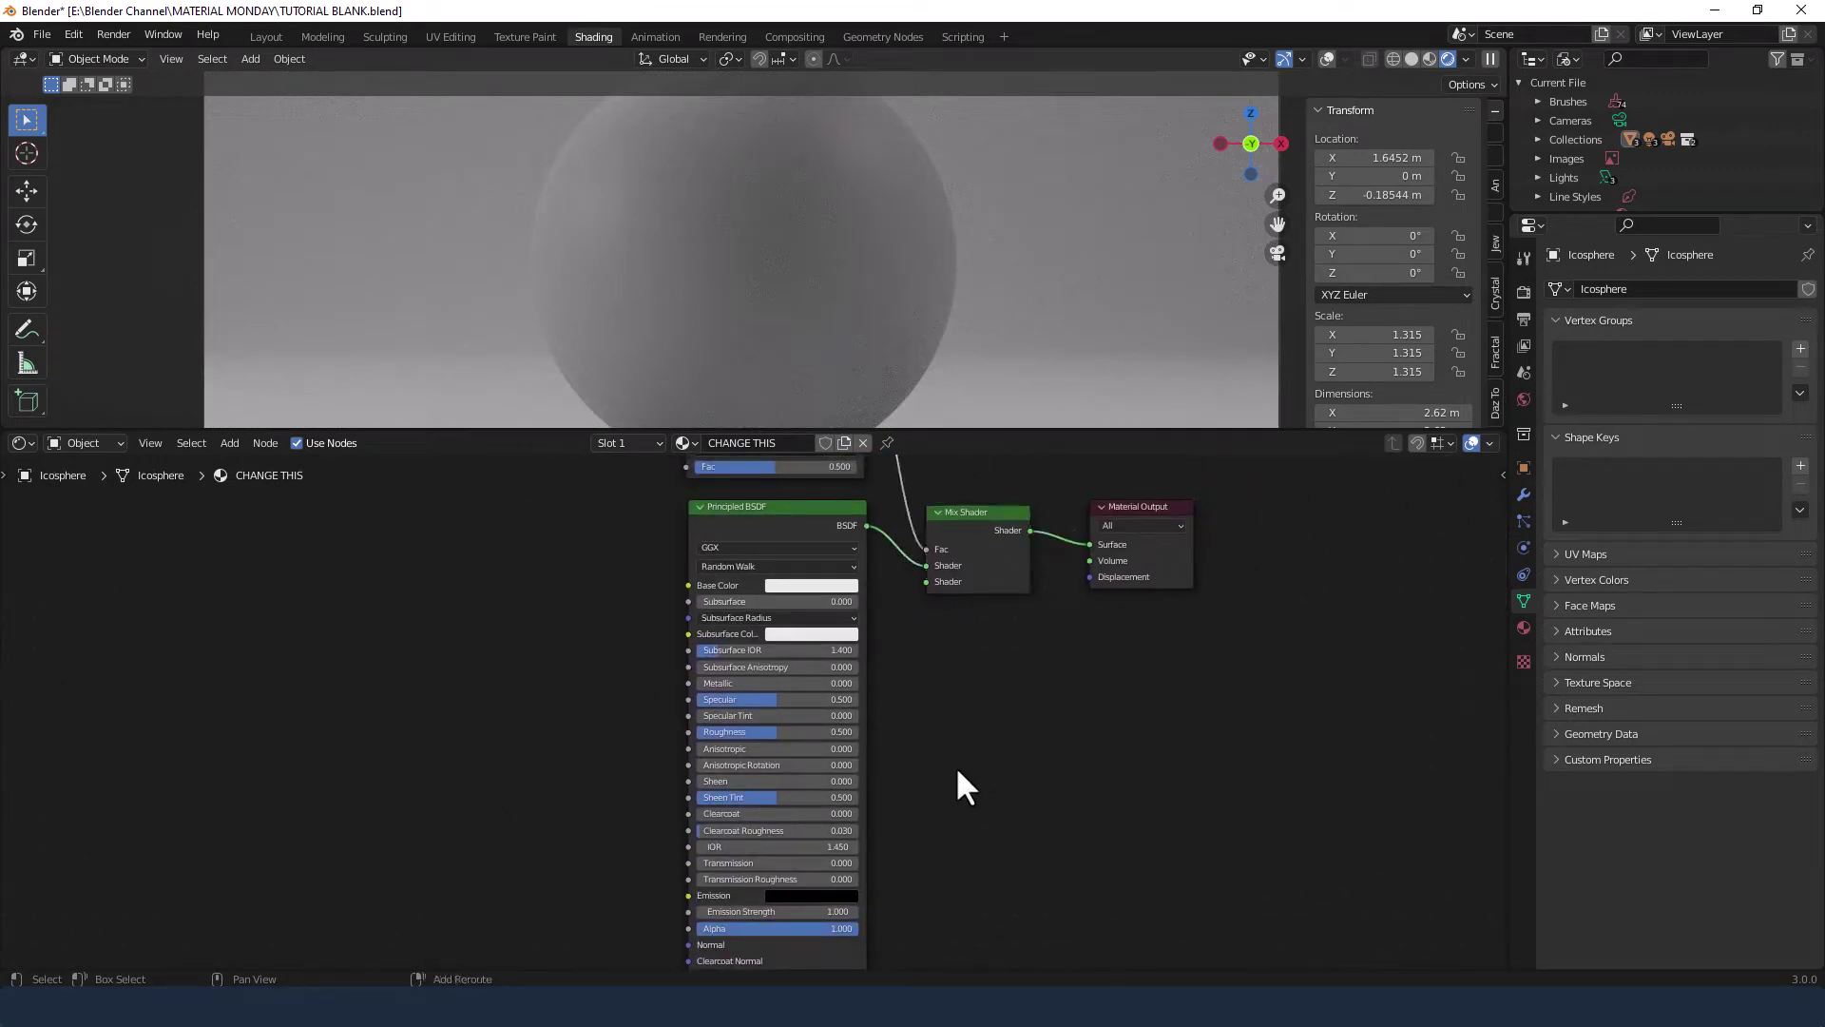
Add a second ColorRamp and an Emission node, with the ramp's Color feeding the Emission Color
key("shift+a")
left_click(933, 751)
type("color ramp")
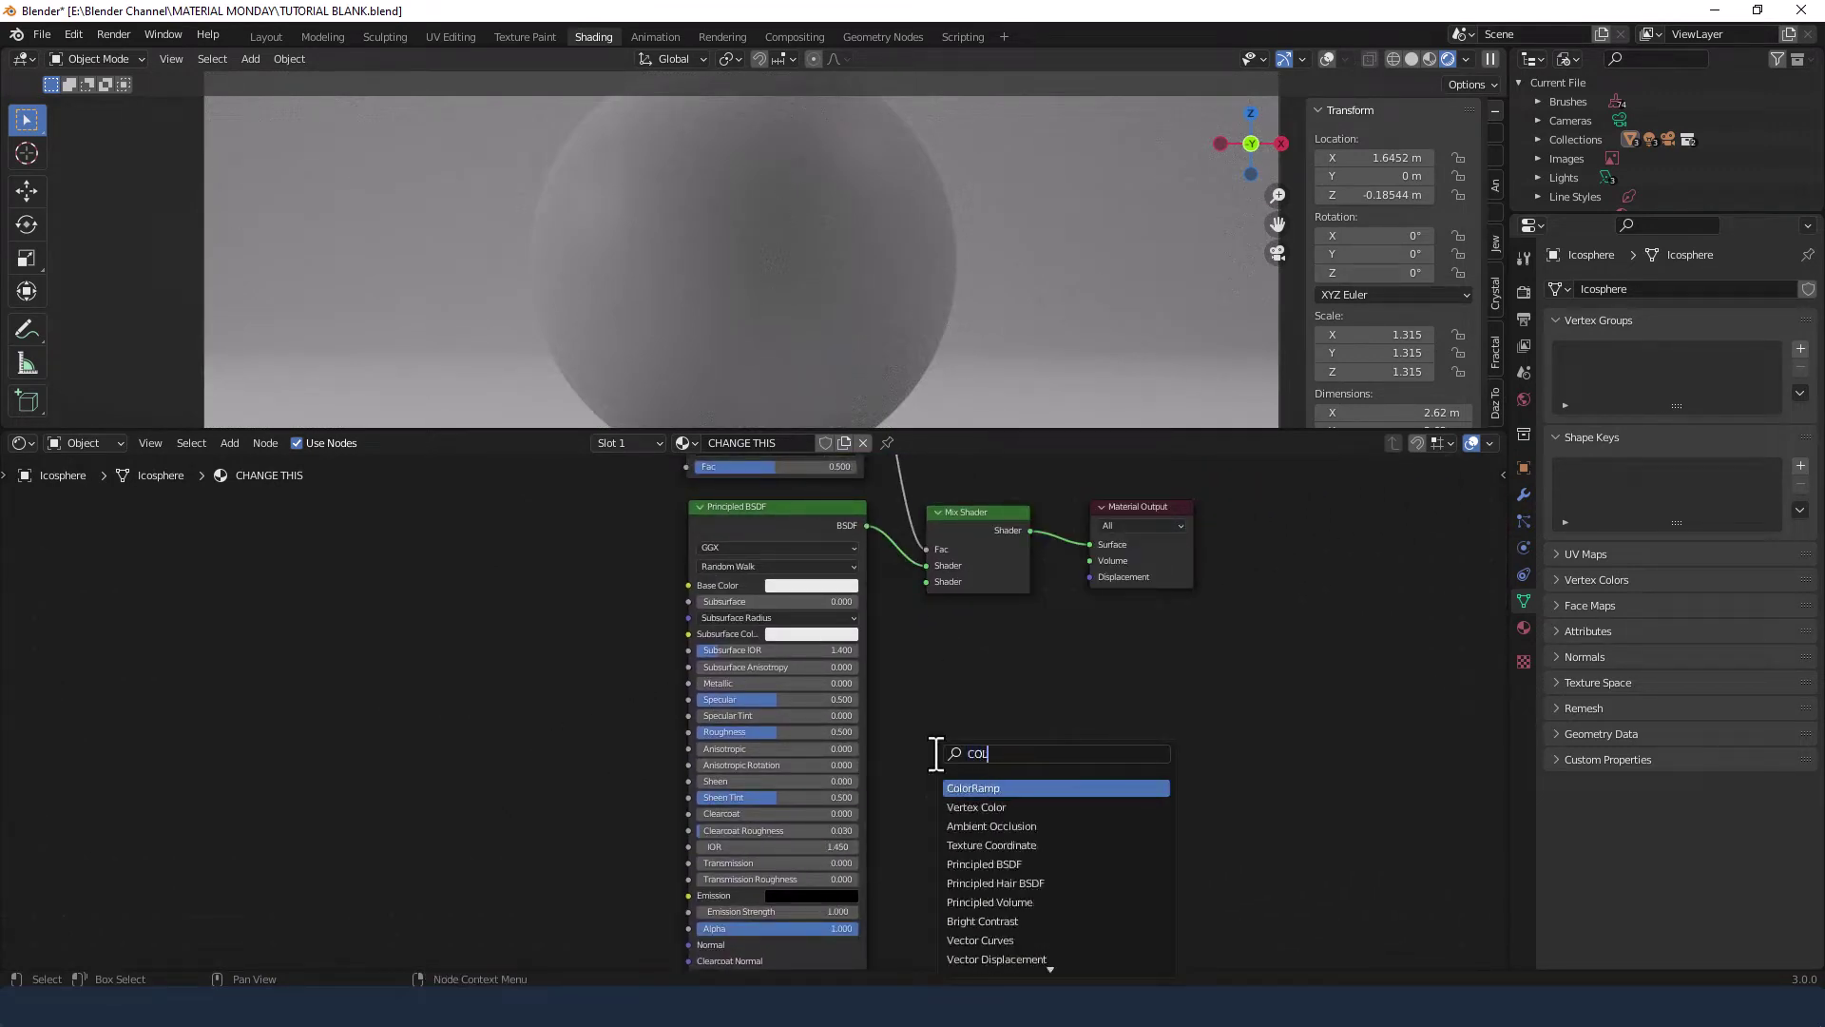
key("Return")
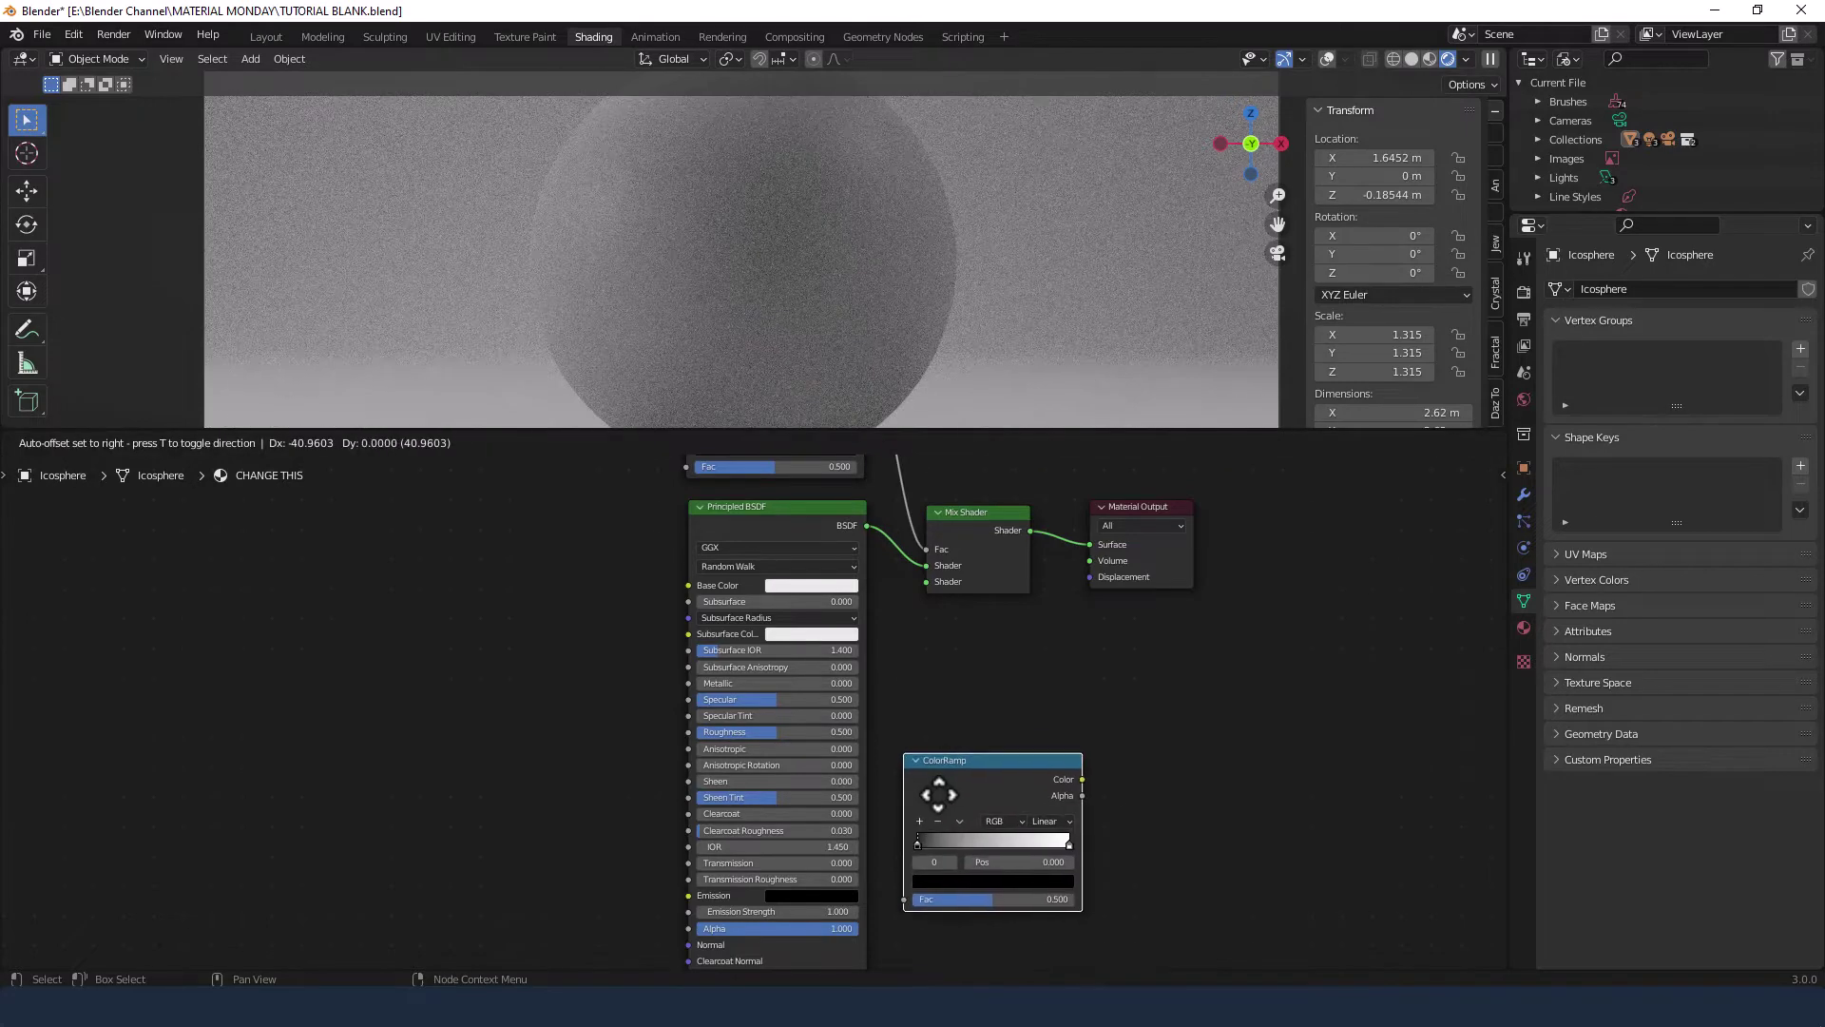
left_click(931, 815)
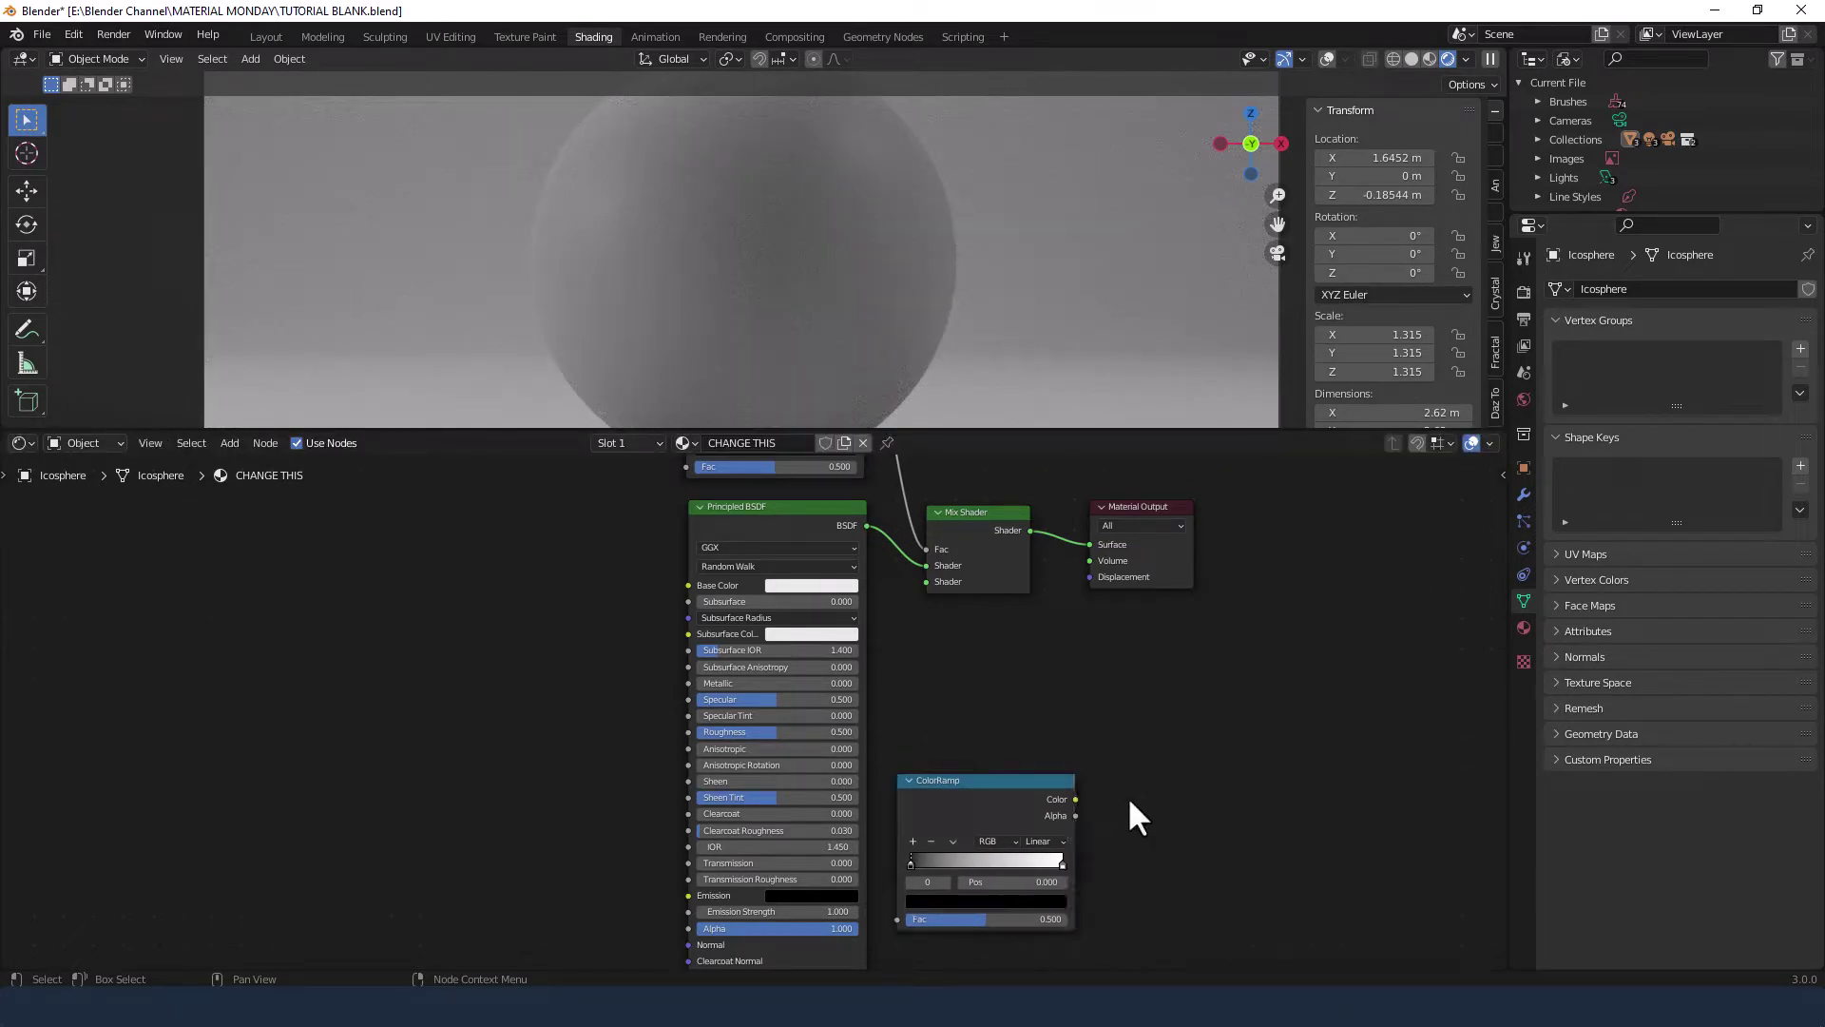
key("shift+a")
mouse_move(1121, 792)
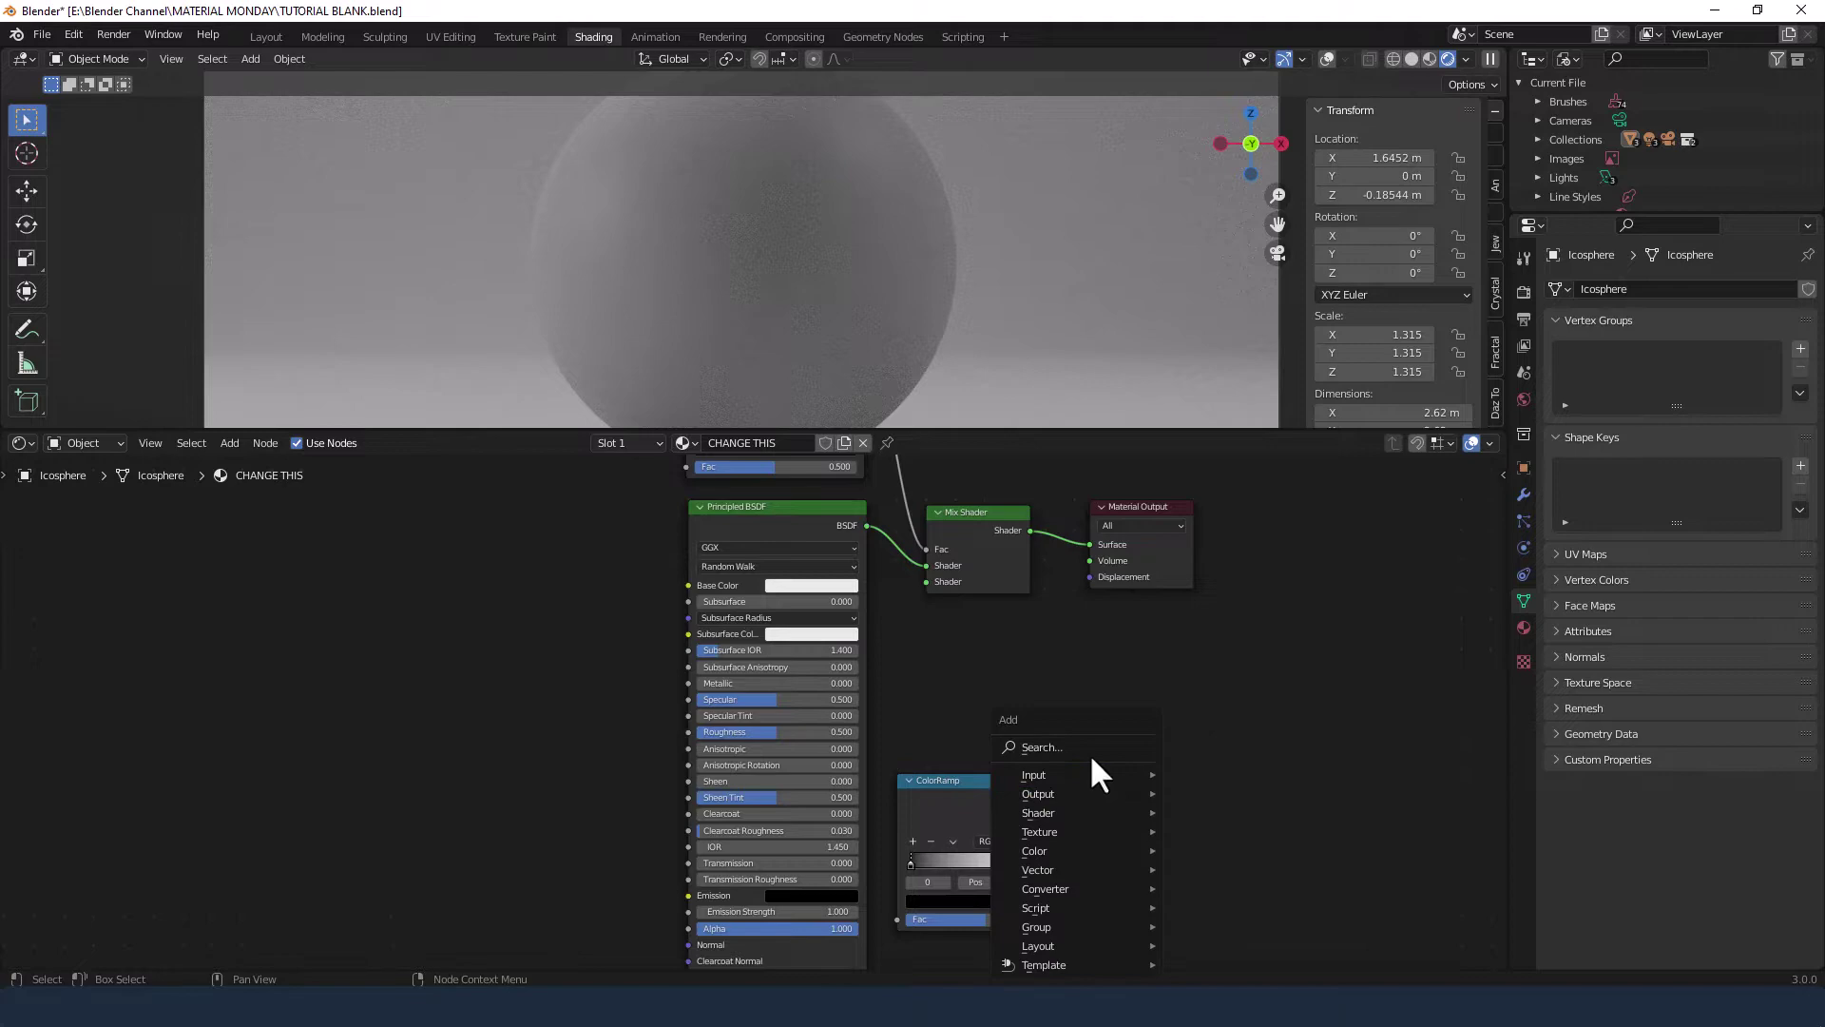
left_click(1089, 752)
type("EMI")
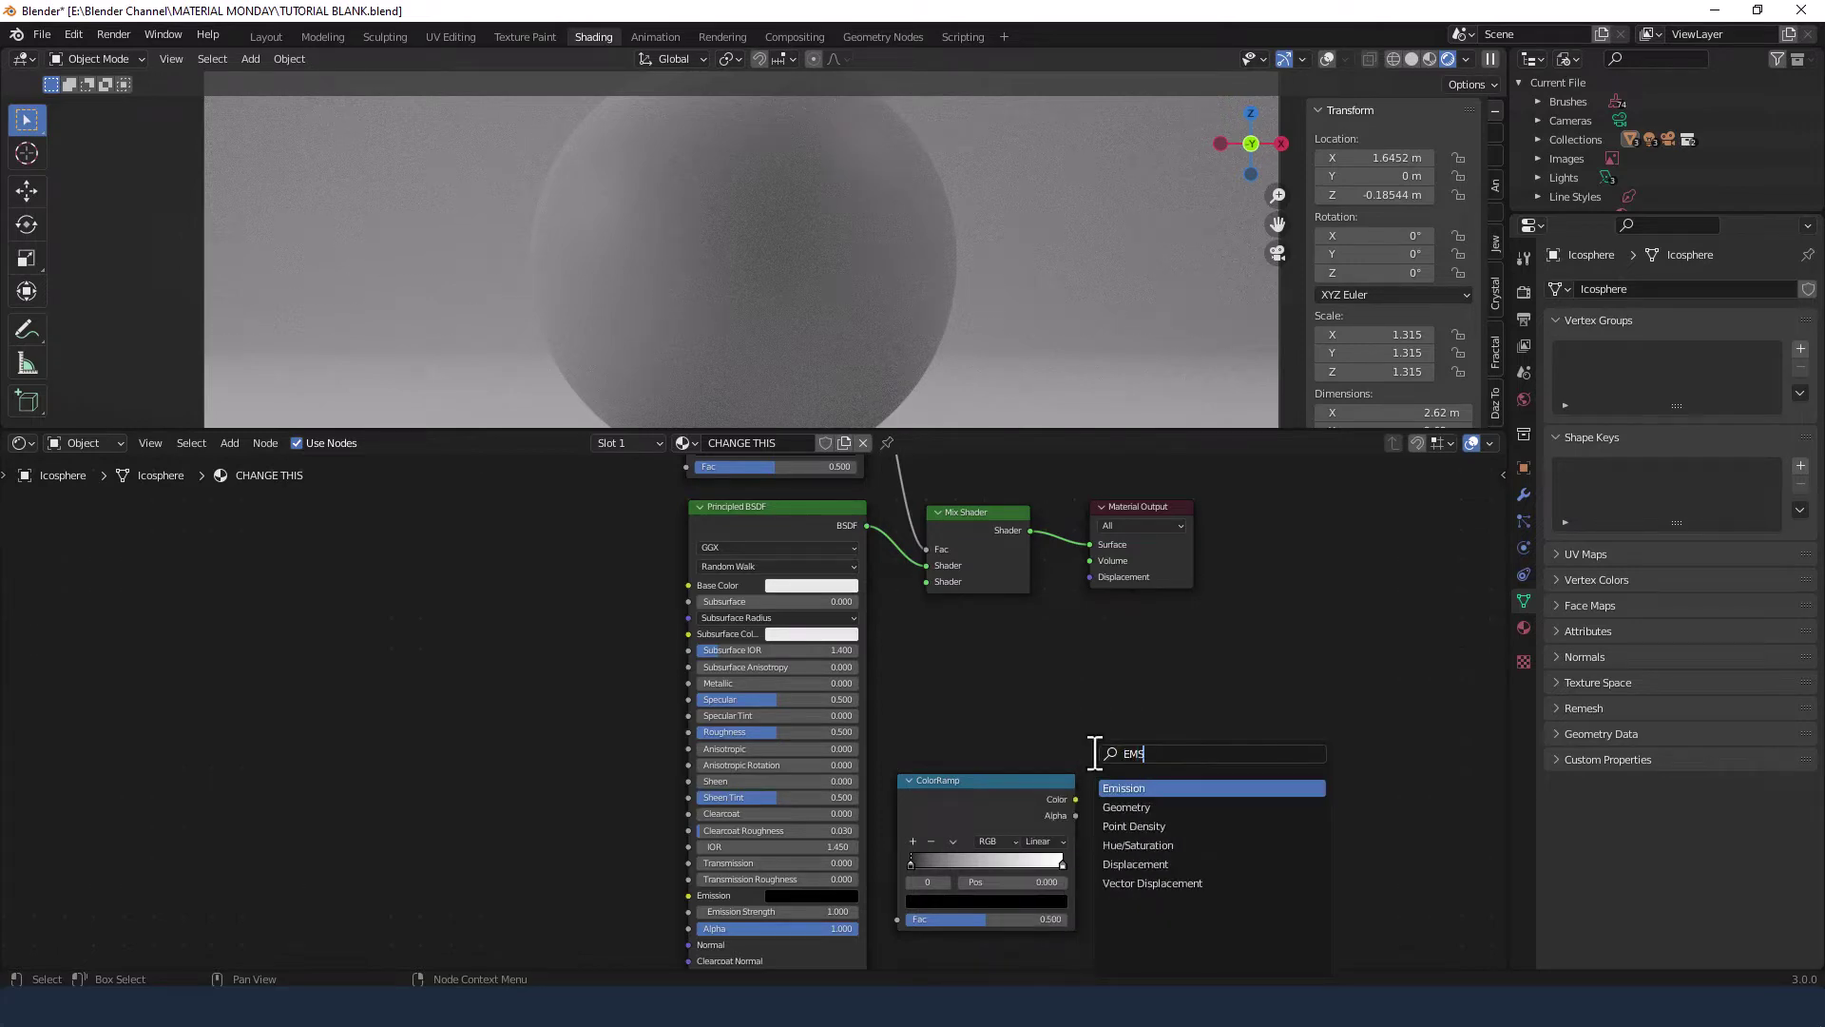
key("Return")
left_click(1143, 770)
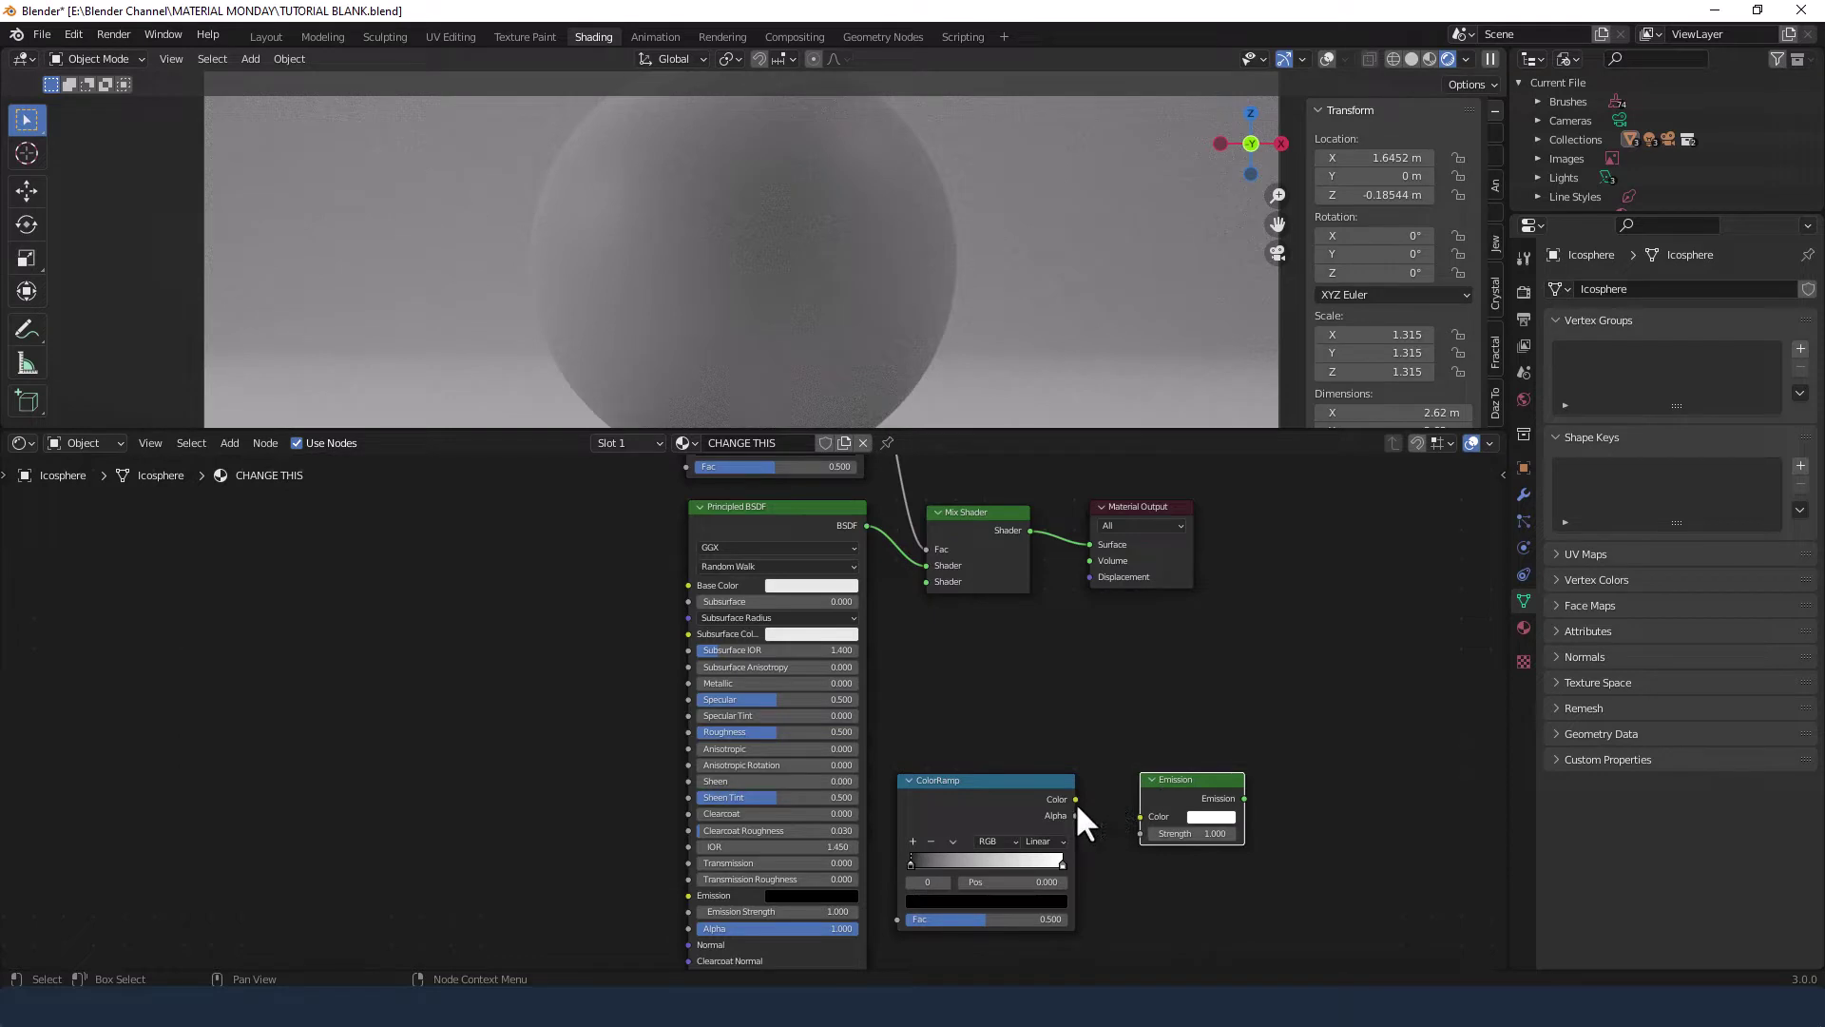
left_click_drag(1077, 800, 1132, 814)
Plug the Emission into the Mix Shader's second shader input and set its Strength to 500
left_click_drag(967, 482, 1396, 635)
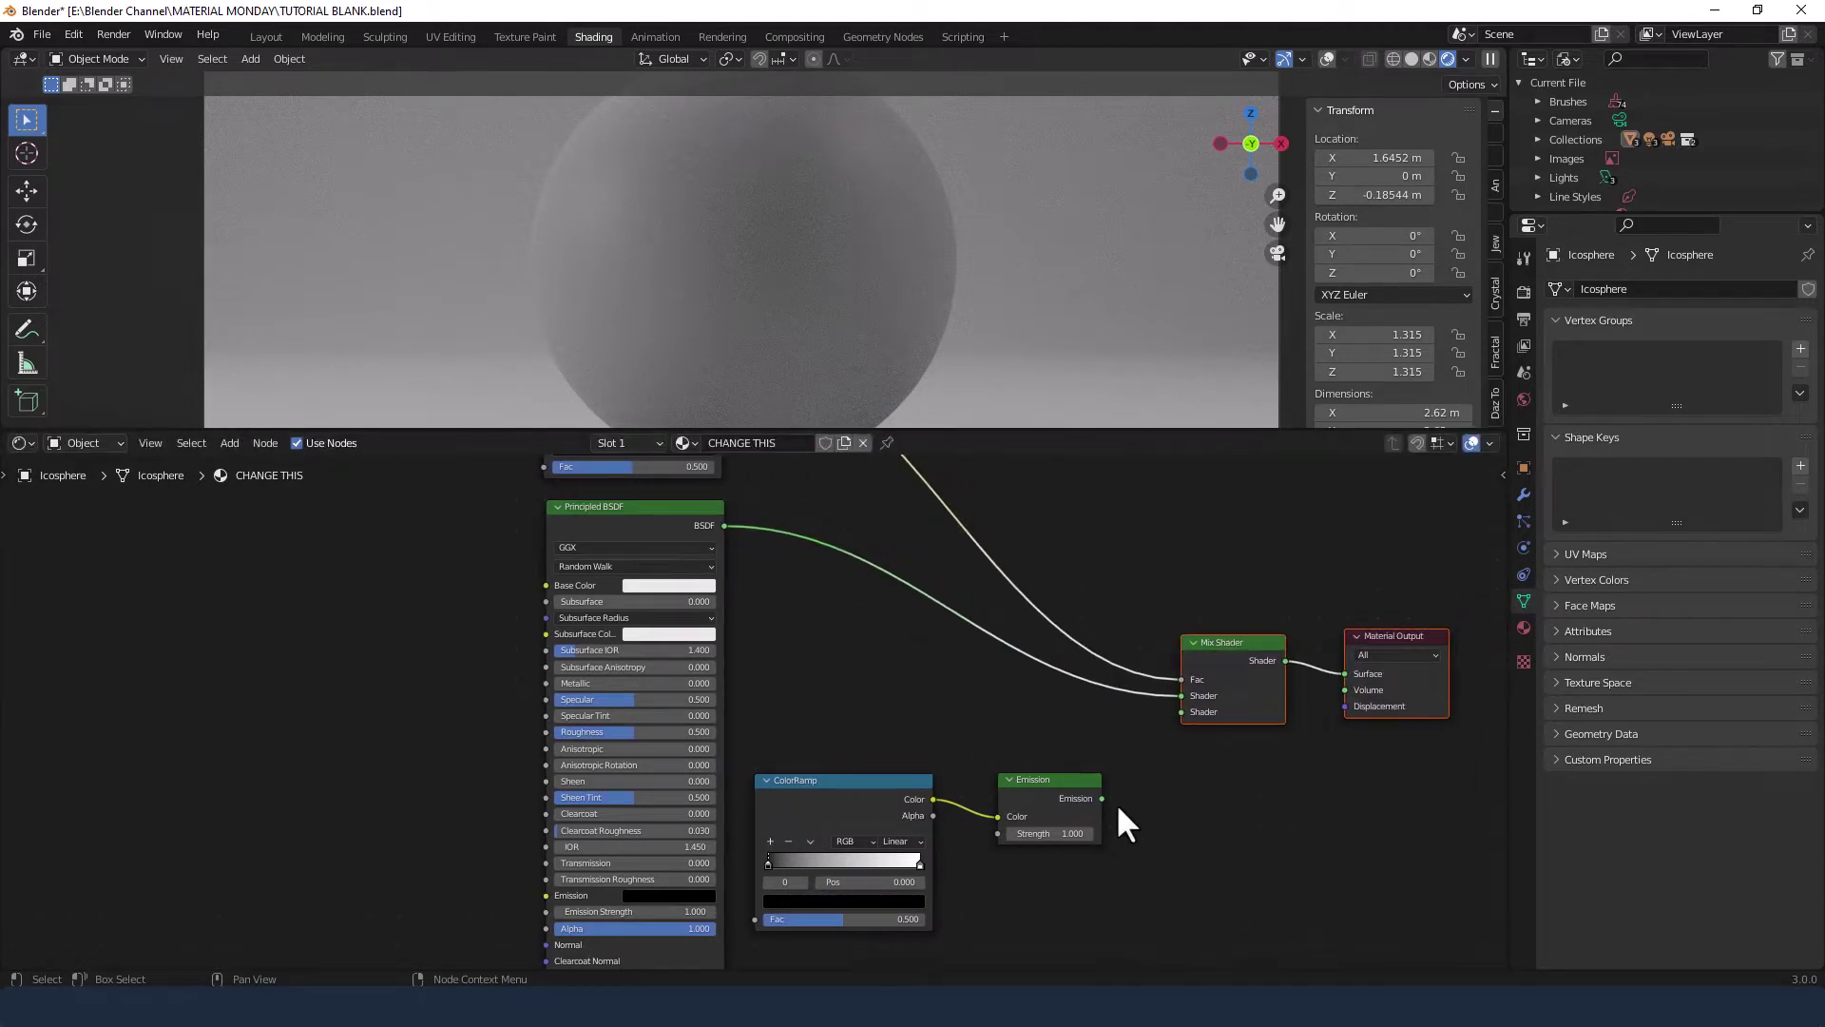
left_click_drag(1102, 799, 1177, 711)
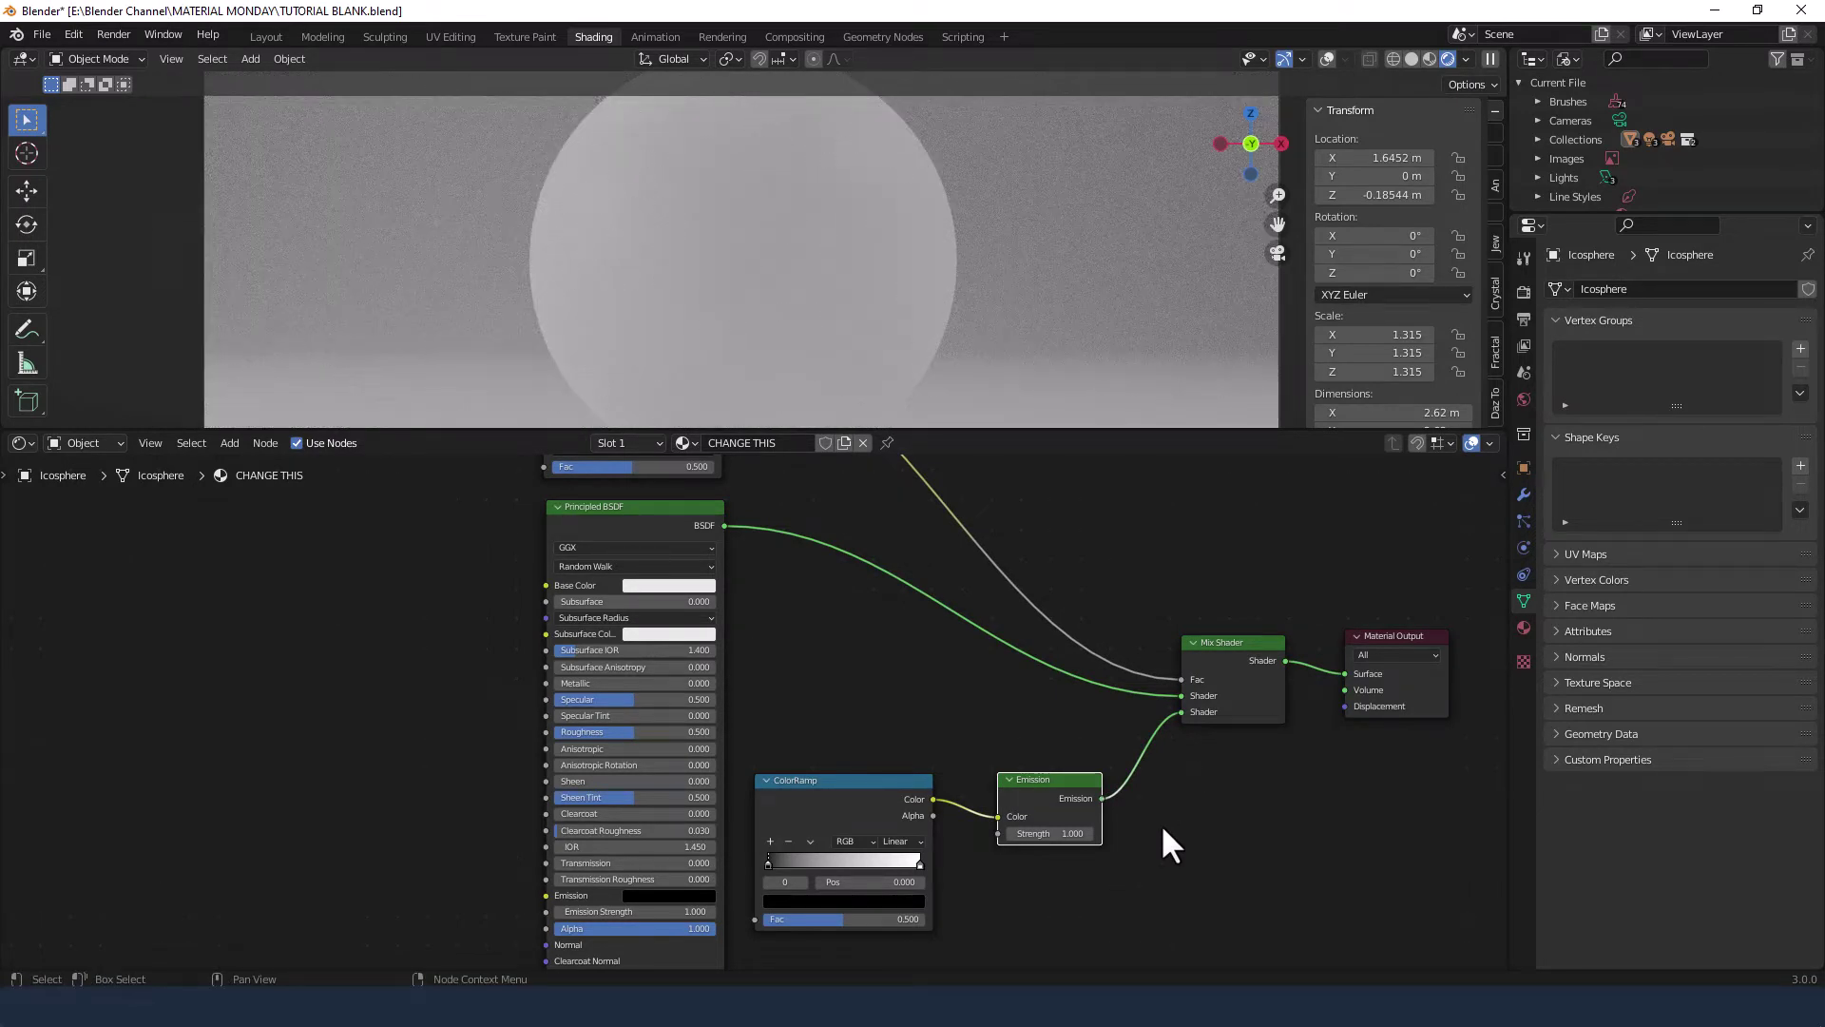
left_click(1093, 835)
type("500")
key("Return")
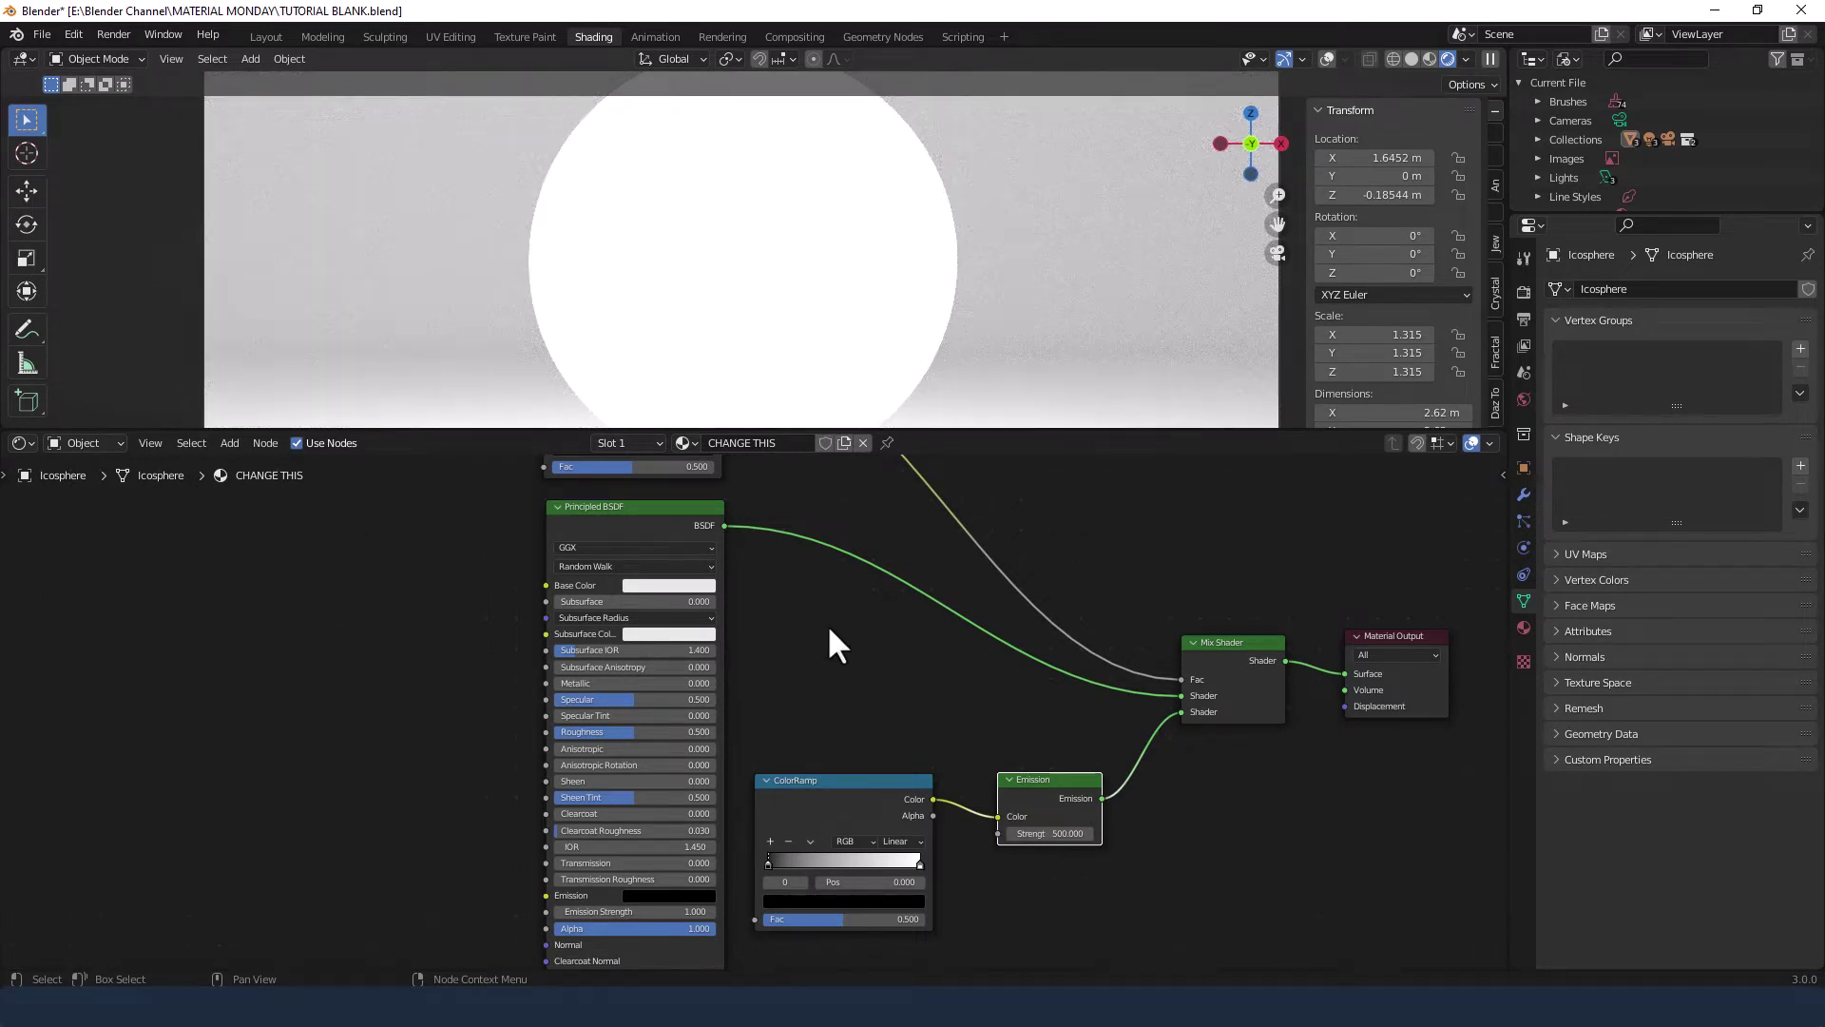
Add a Bump node to the left of the Principled BSDF
scroll(829, 631, "down", 3)
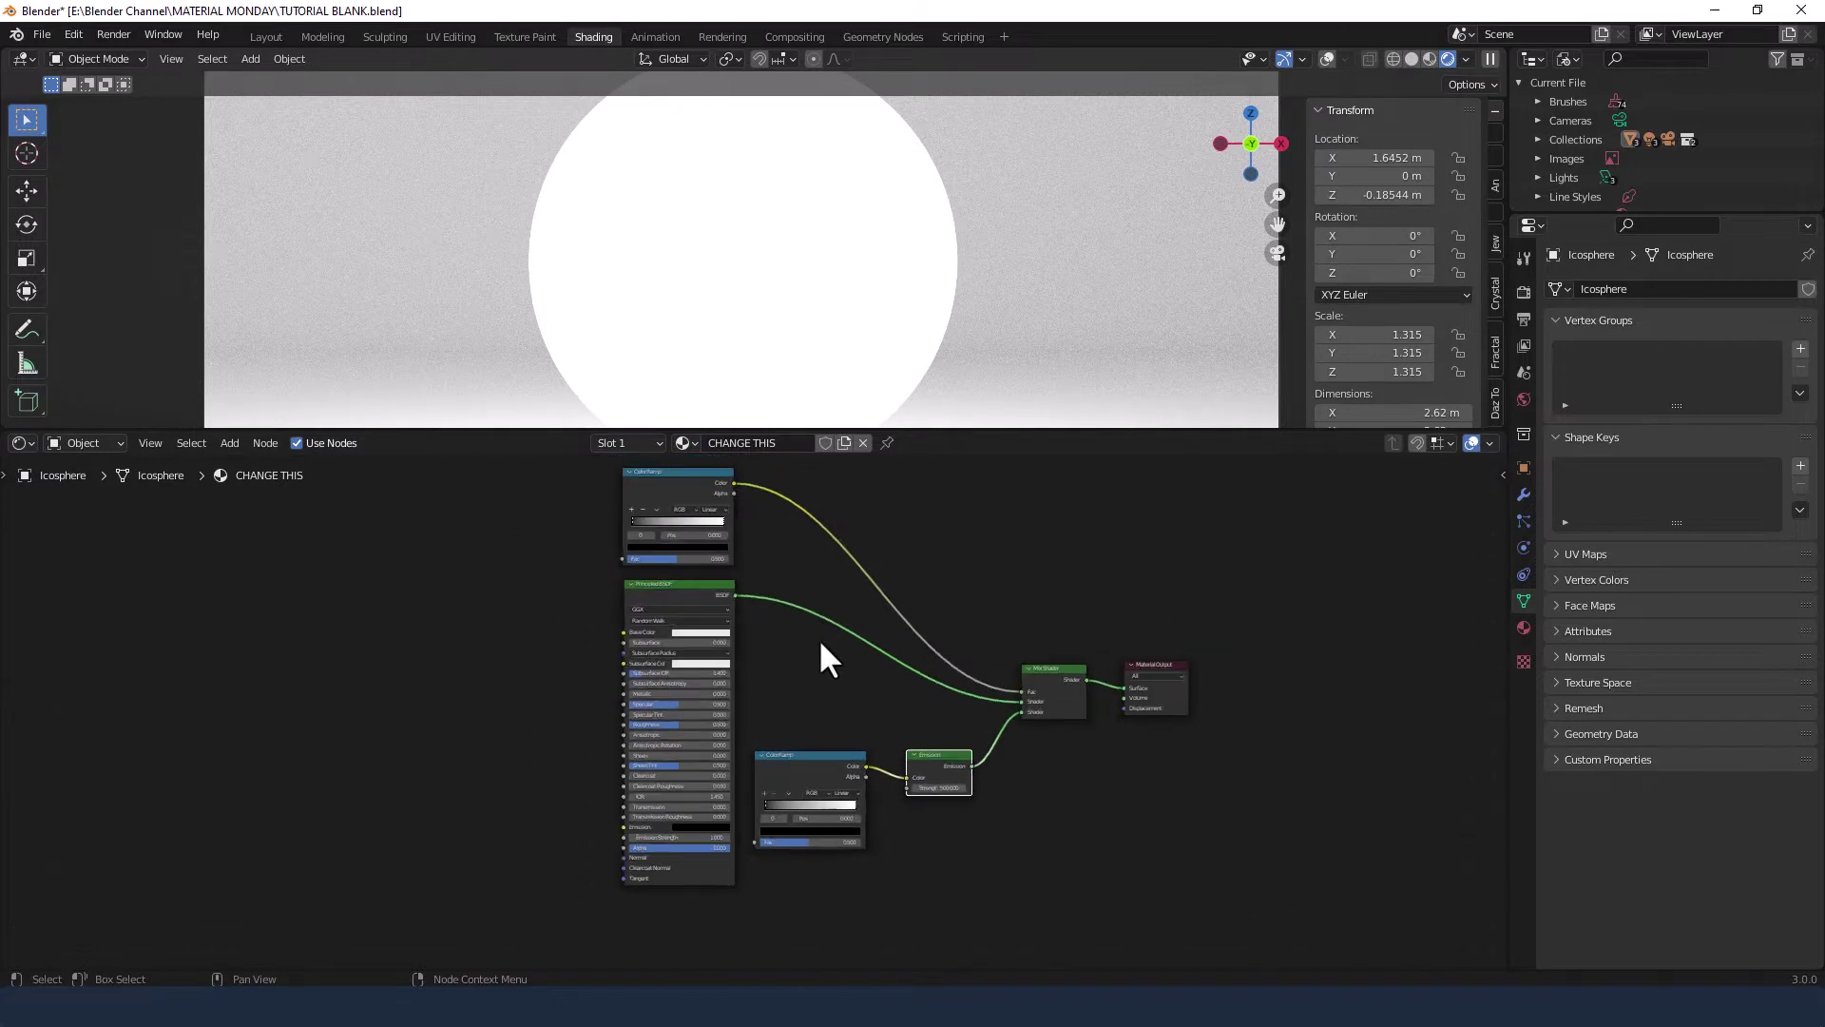
middle_click_drag(824, 646, 1053, 673)
key("shift+a")
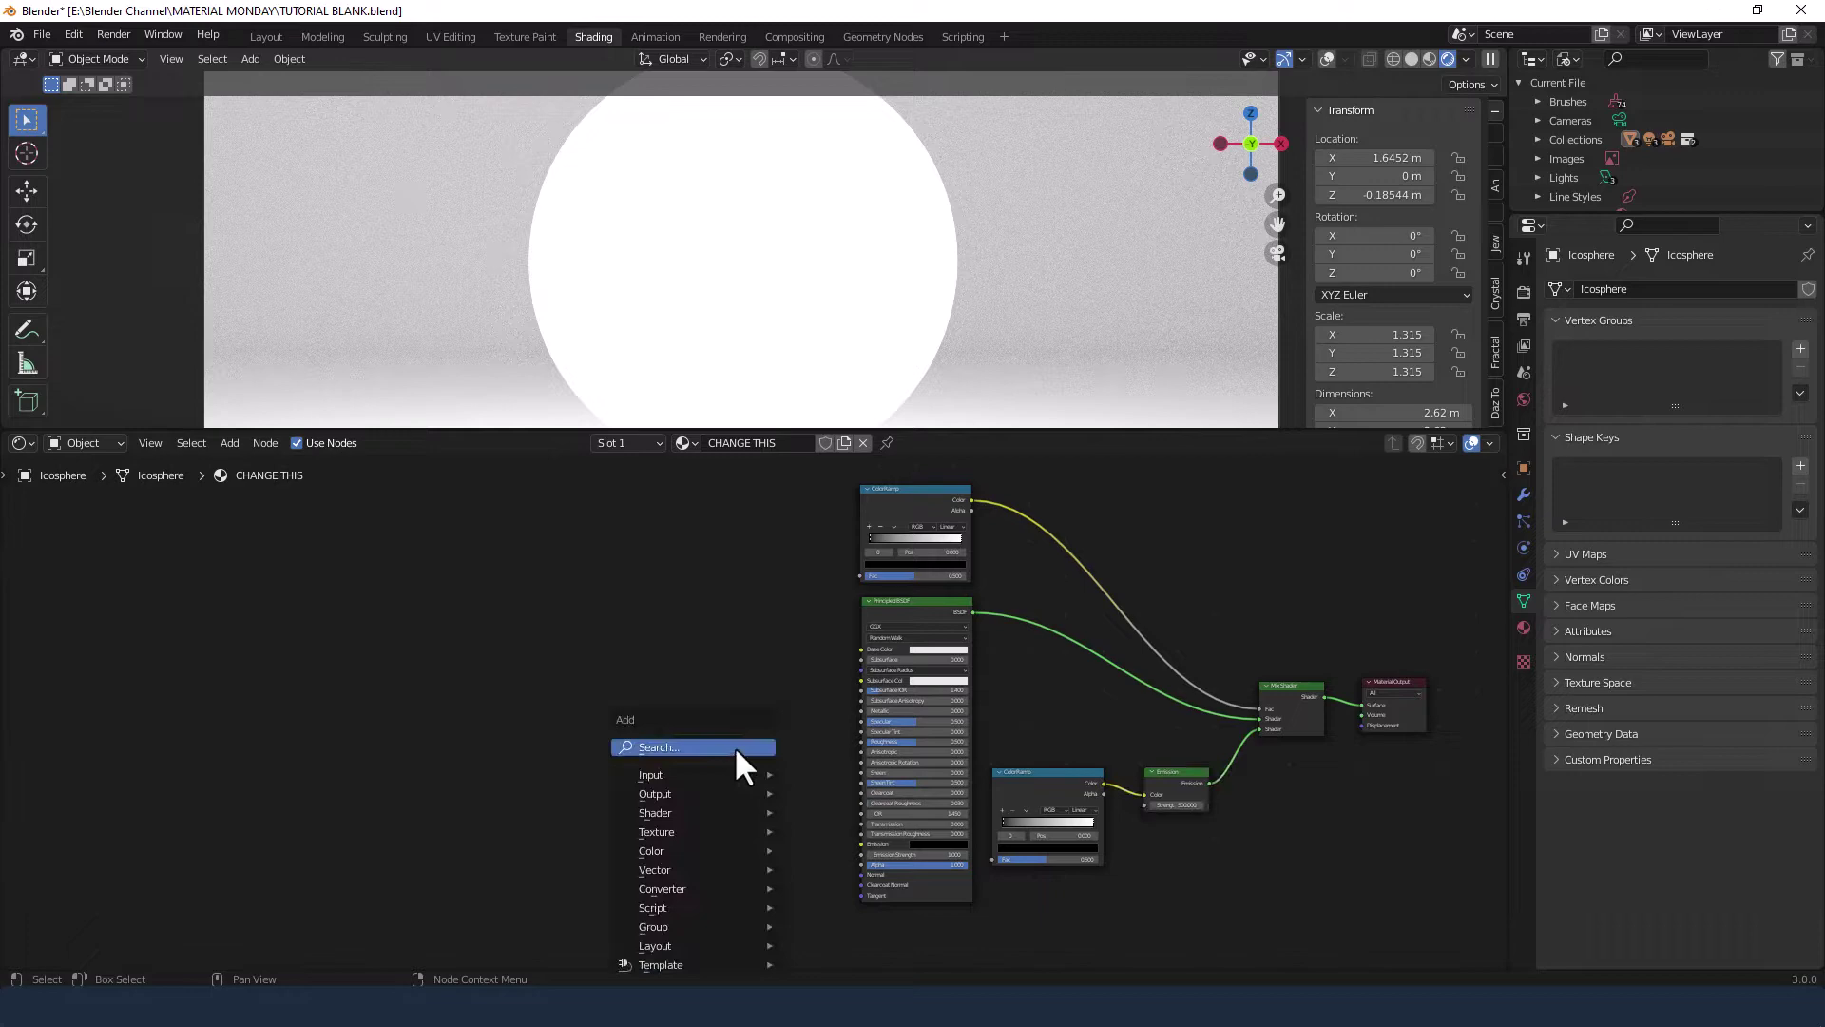
type("B")
type("UMB")
key("BackSpace")
type("P")
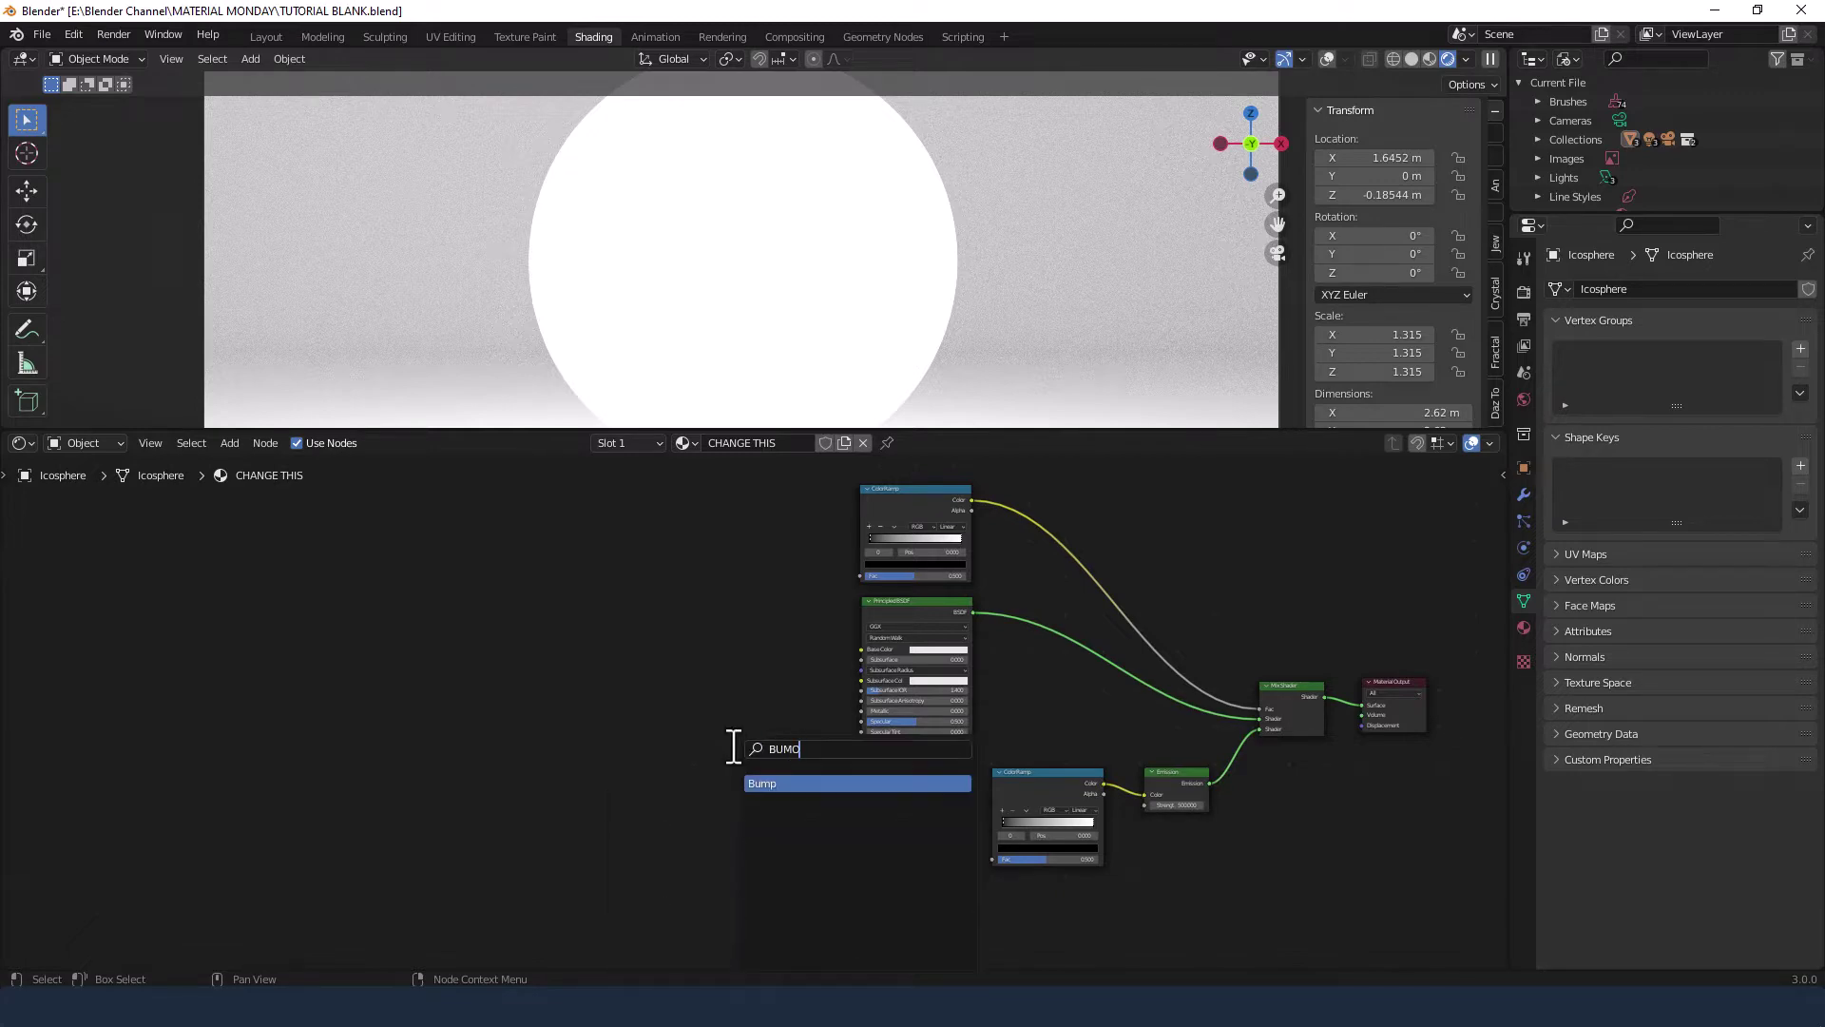
key("BackSpace")
type("P")
key("Return")
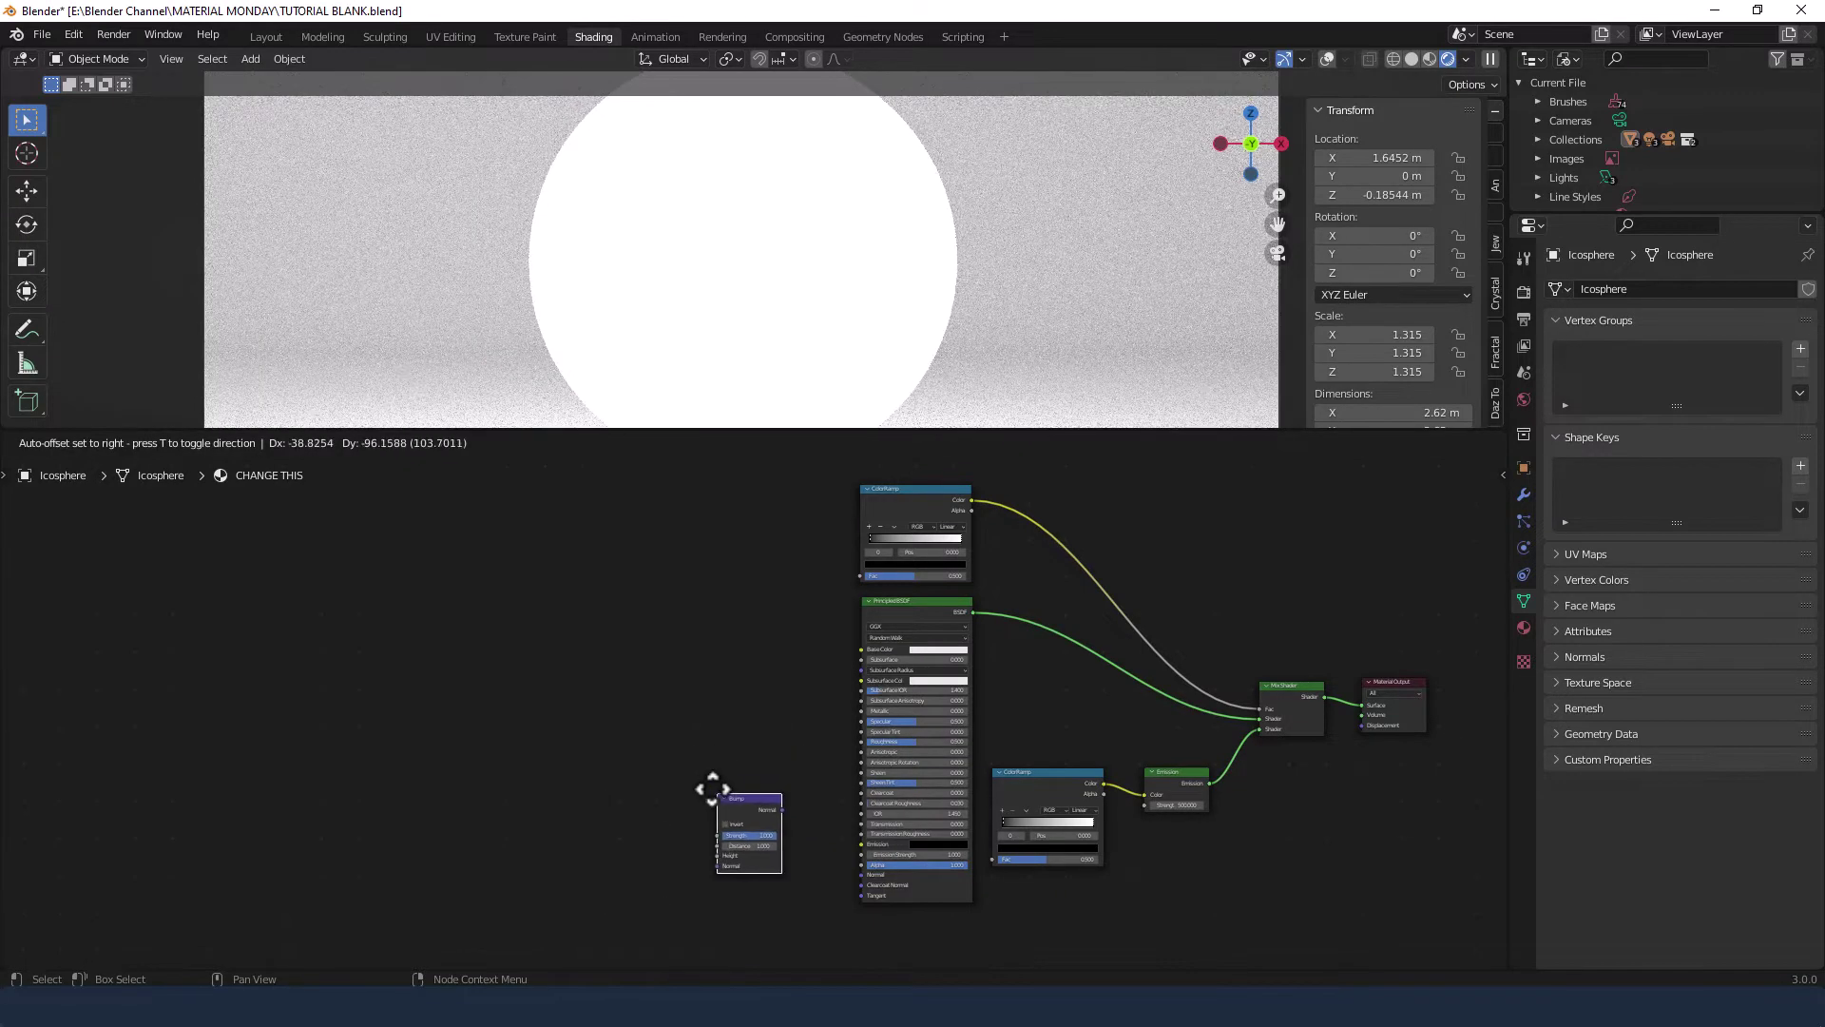
left_click(741, 815)
Connect the Bump node's Normal output to the Principled BSDF Normal input
scroll(773, 798, "up", 3)
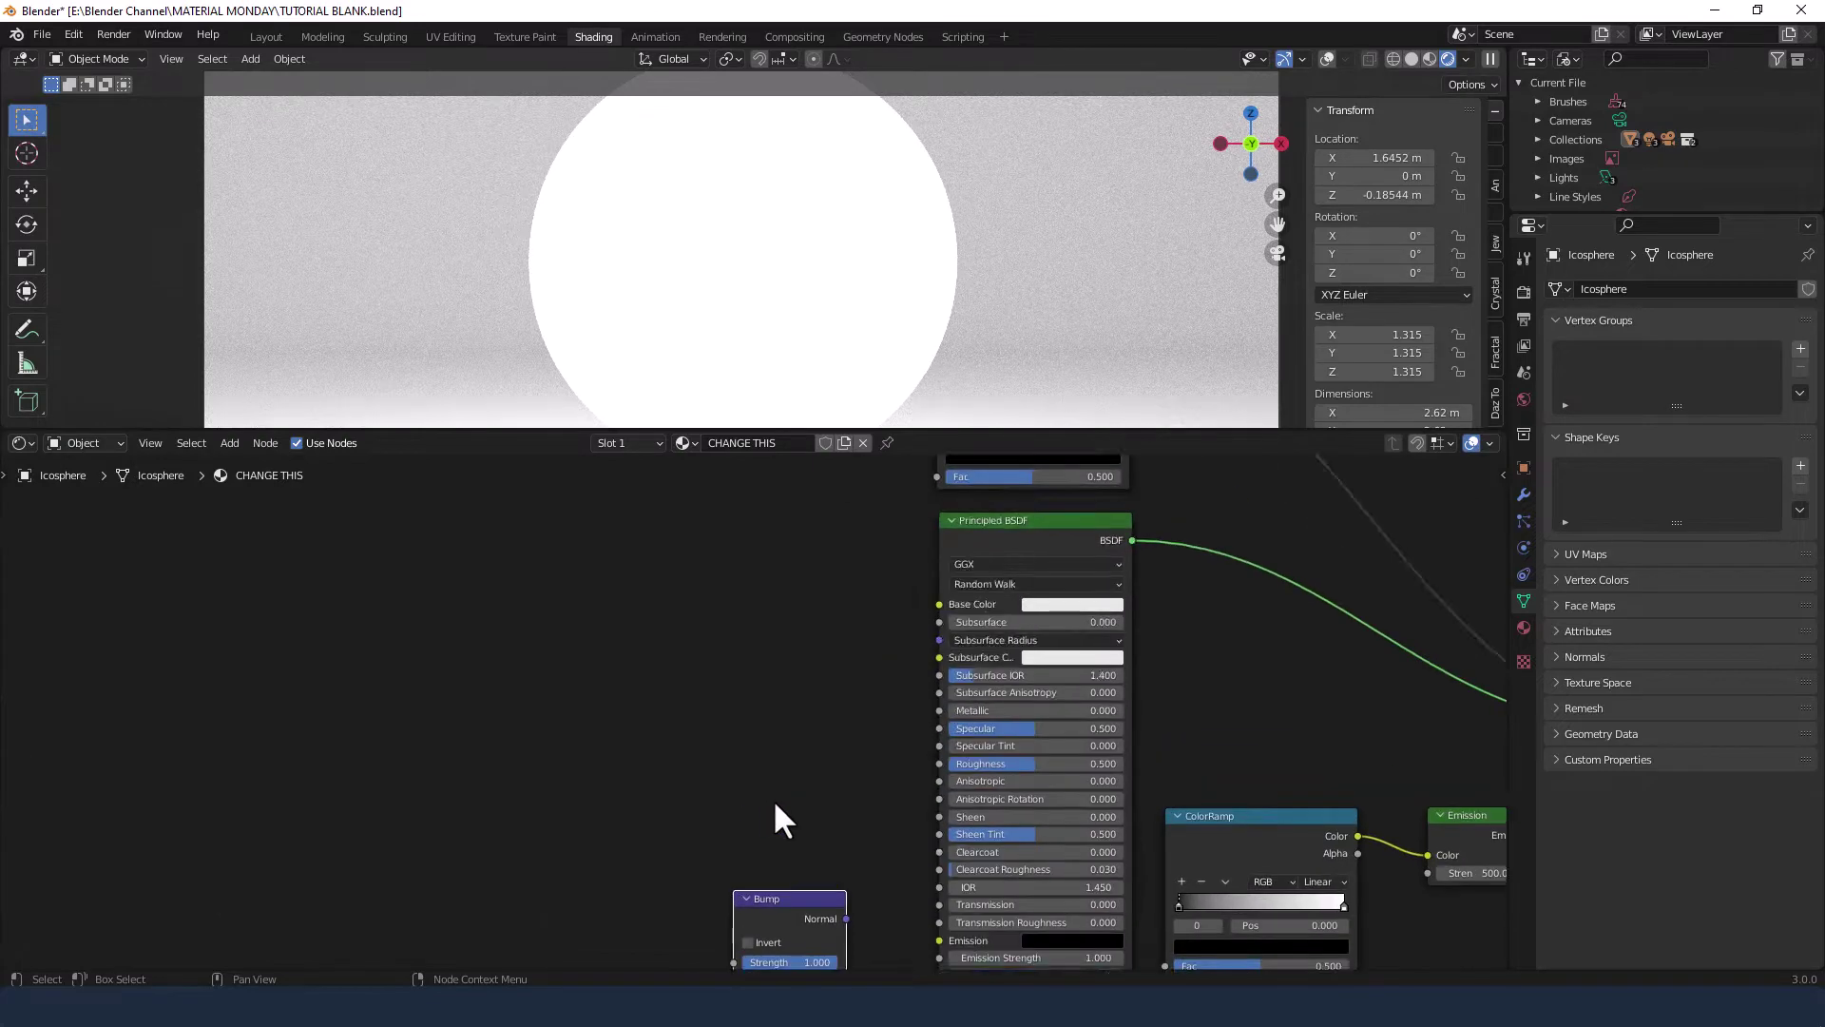
middle_click_drag(773, 815, 562, 456)
left_click_drag(622, 581, 715, 656)
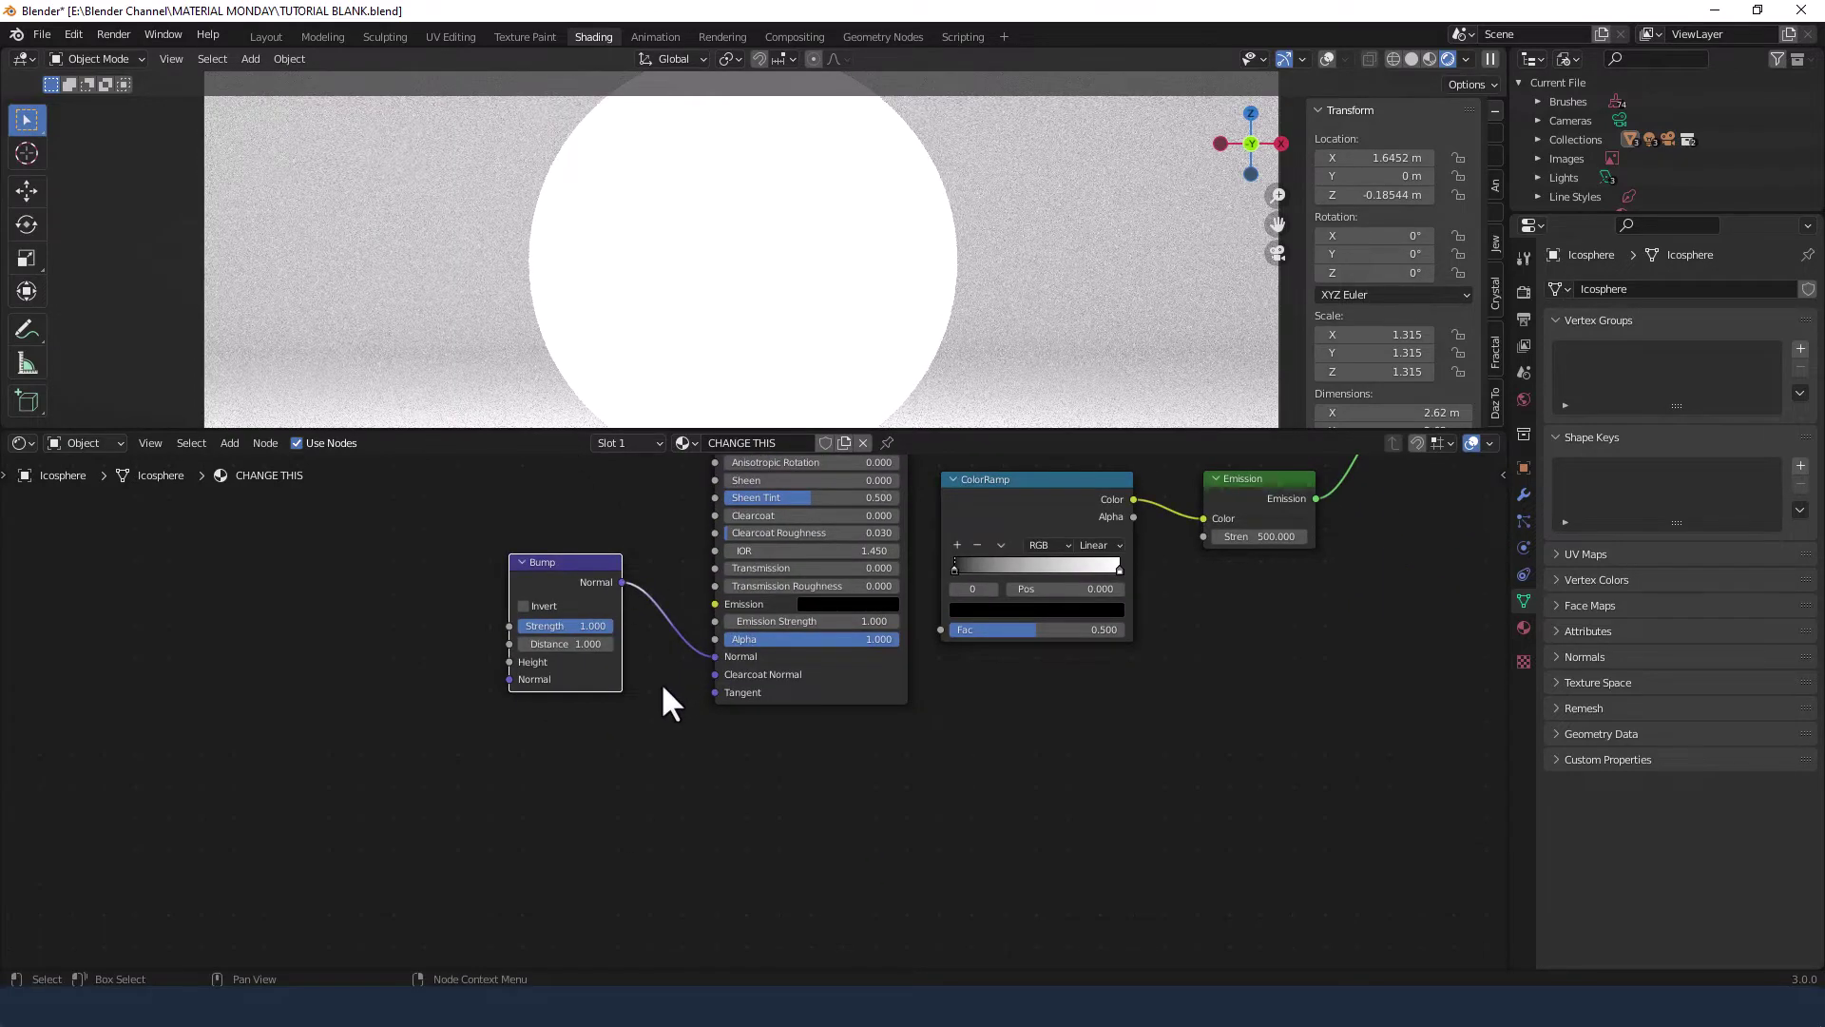
scroll(650, 656, "down", 3)
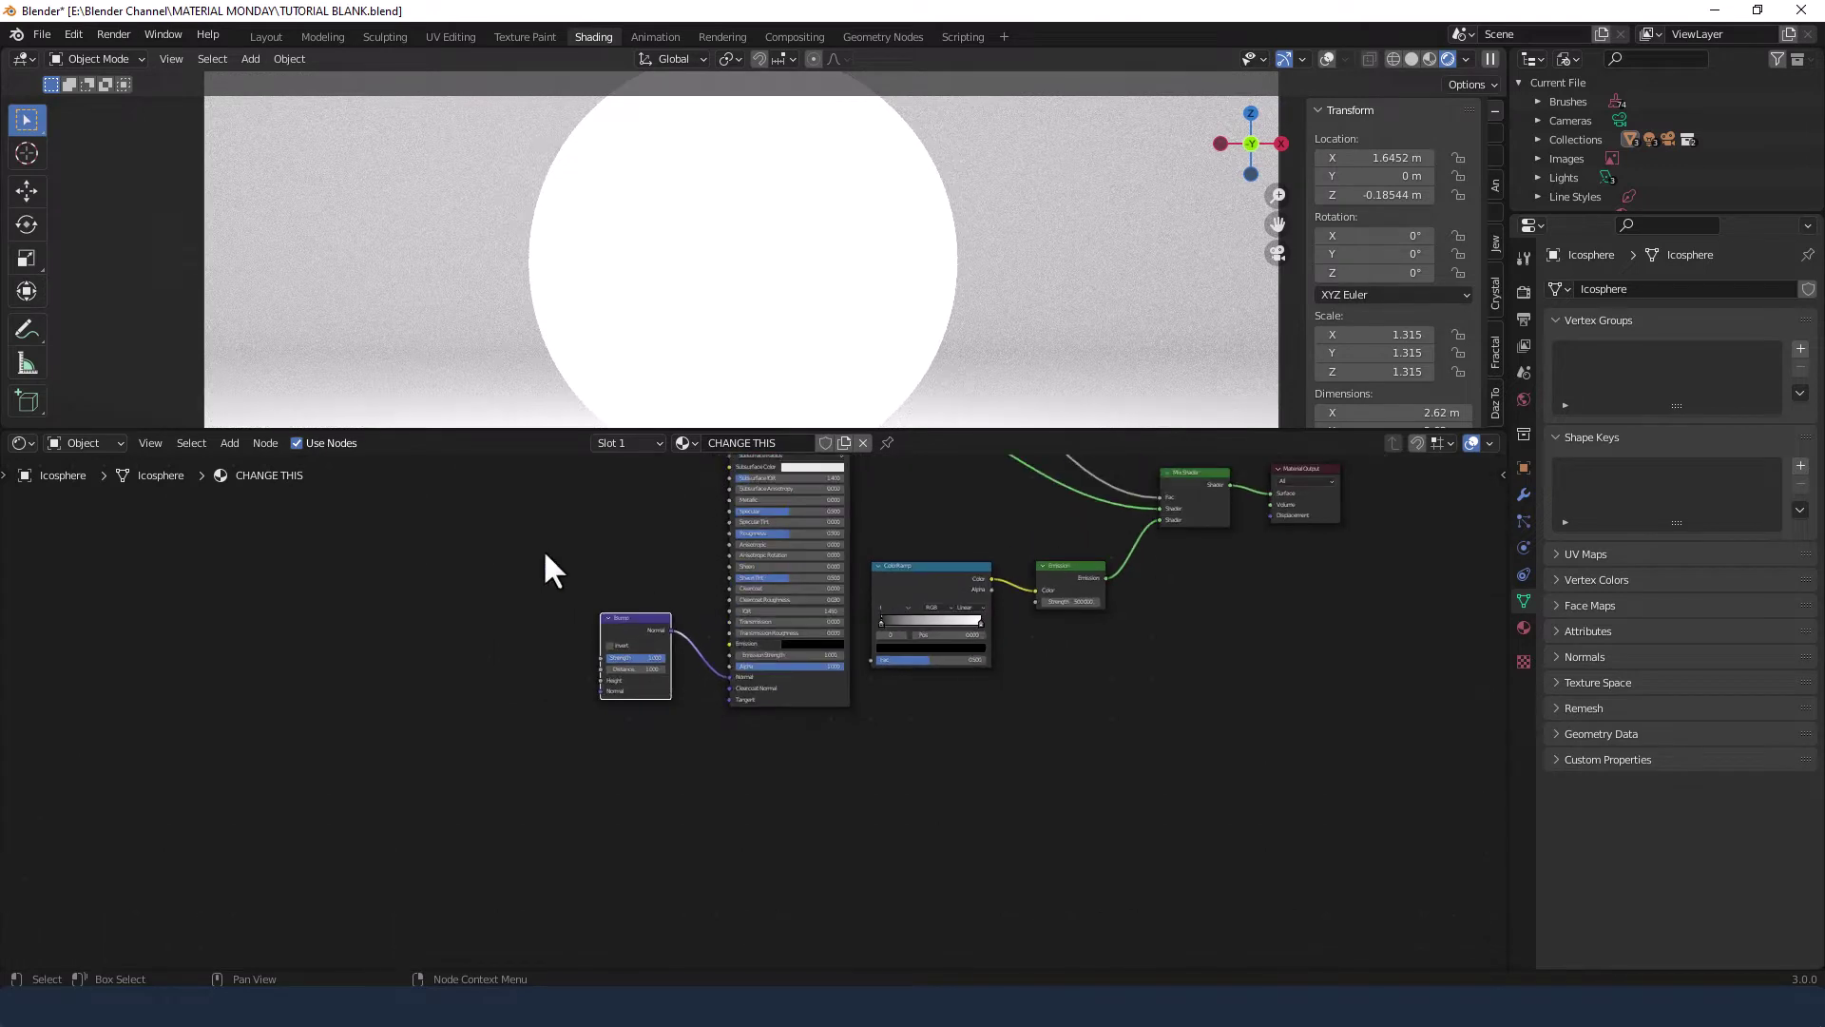
middle_click_drag(544, 549, 732, 768)
scroll(720, 711, "up", 1)
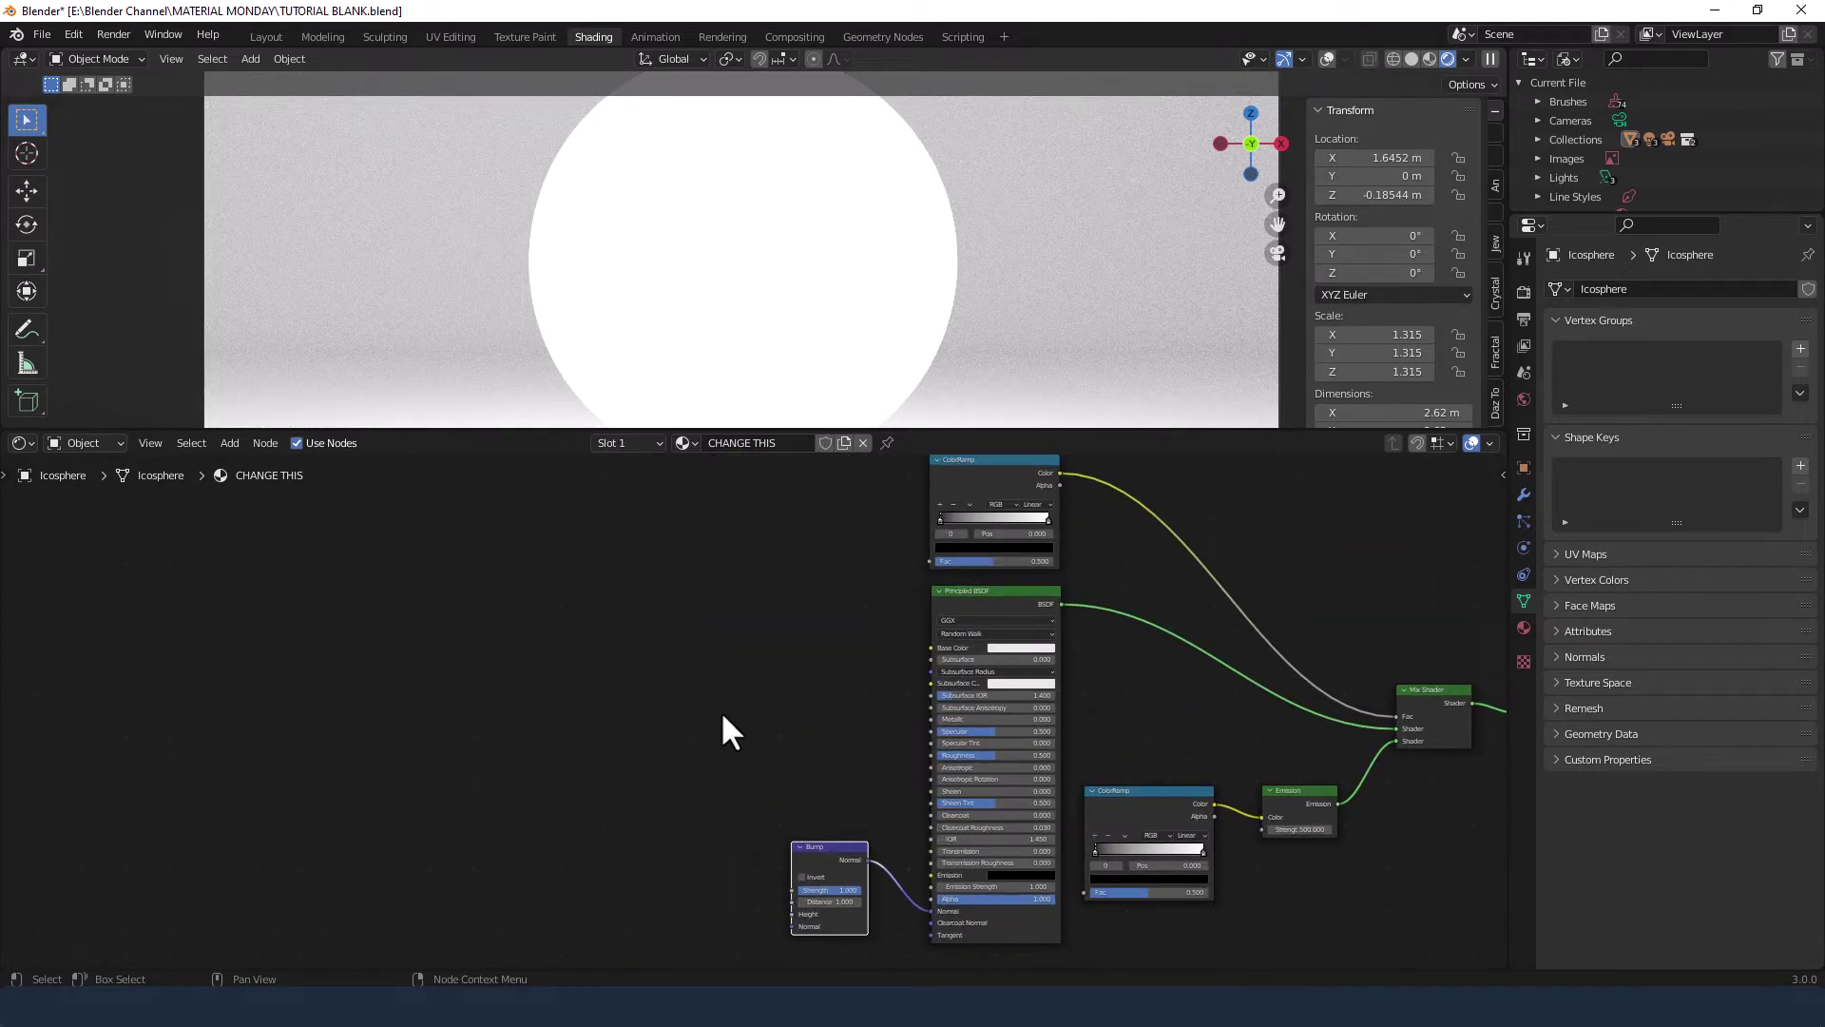
Add a Noise Texture whose Fac feeds the upper ColorRamp's Fac
key("shift+a")
left_click(702, 654)
type("N")
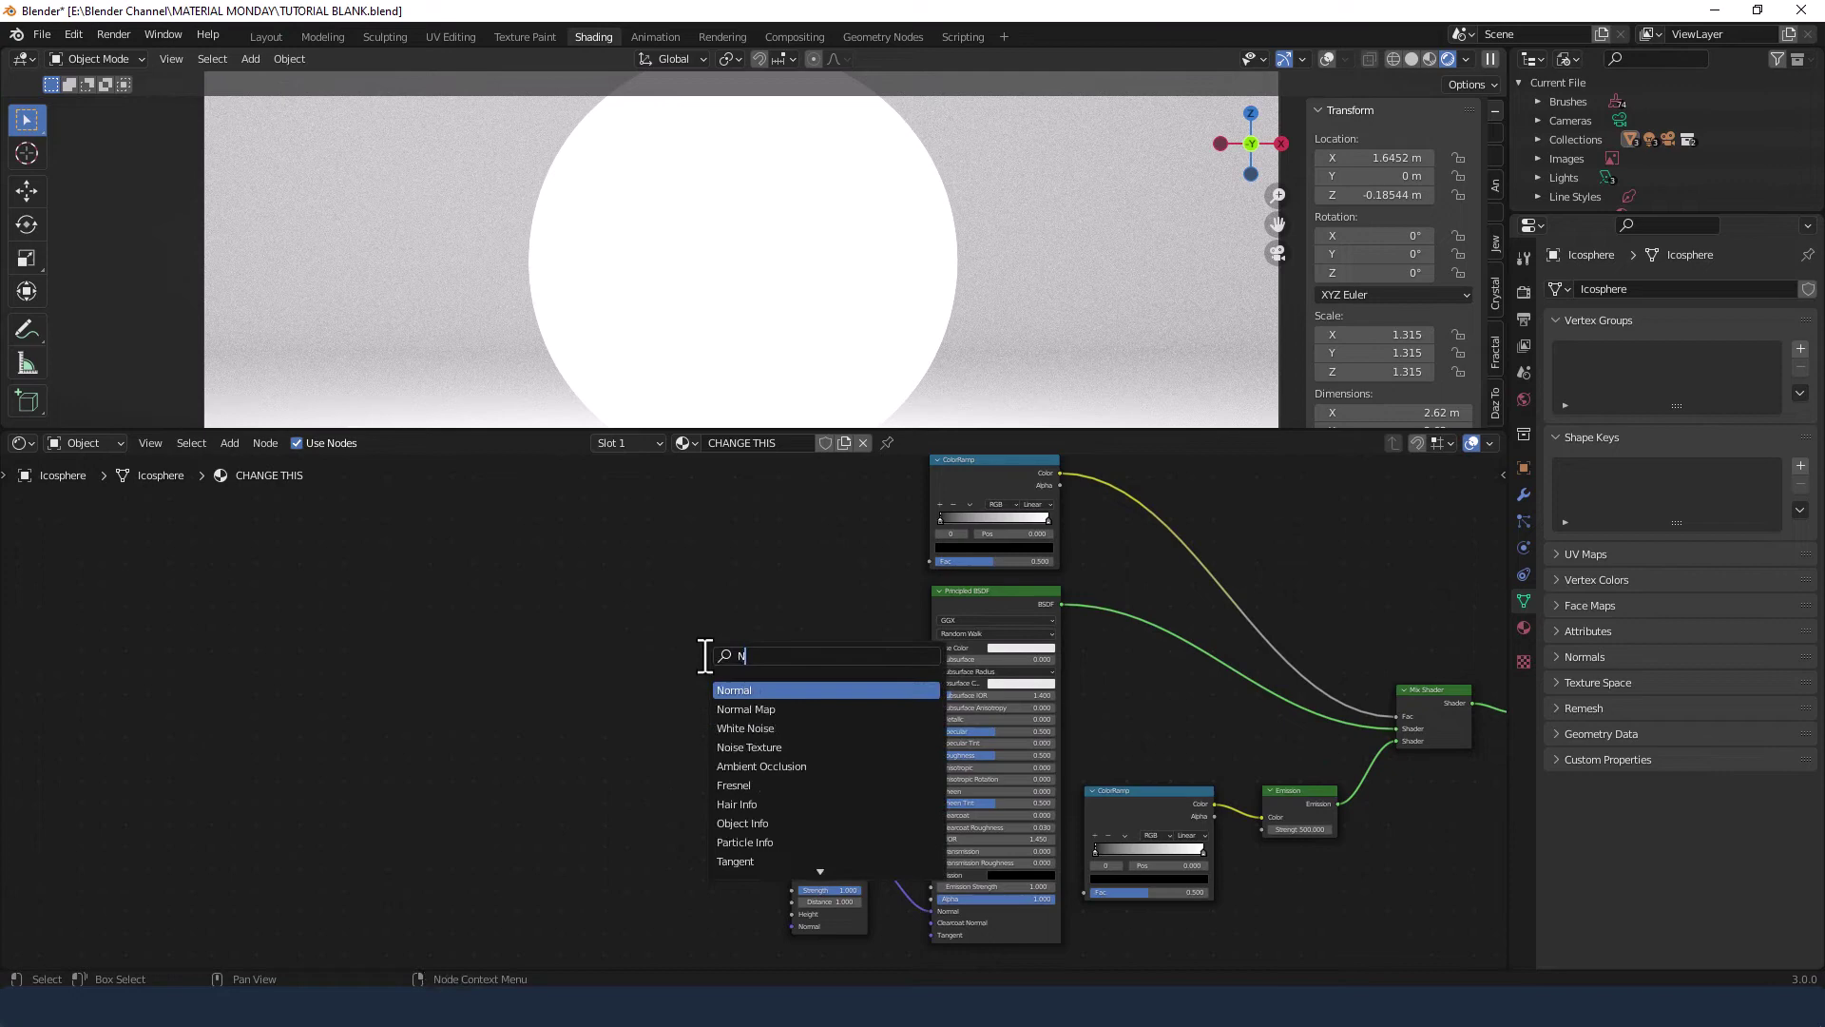
type("OISE")
key("Down")
key("Return")
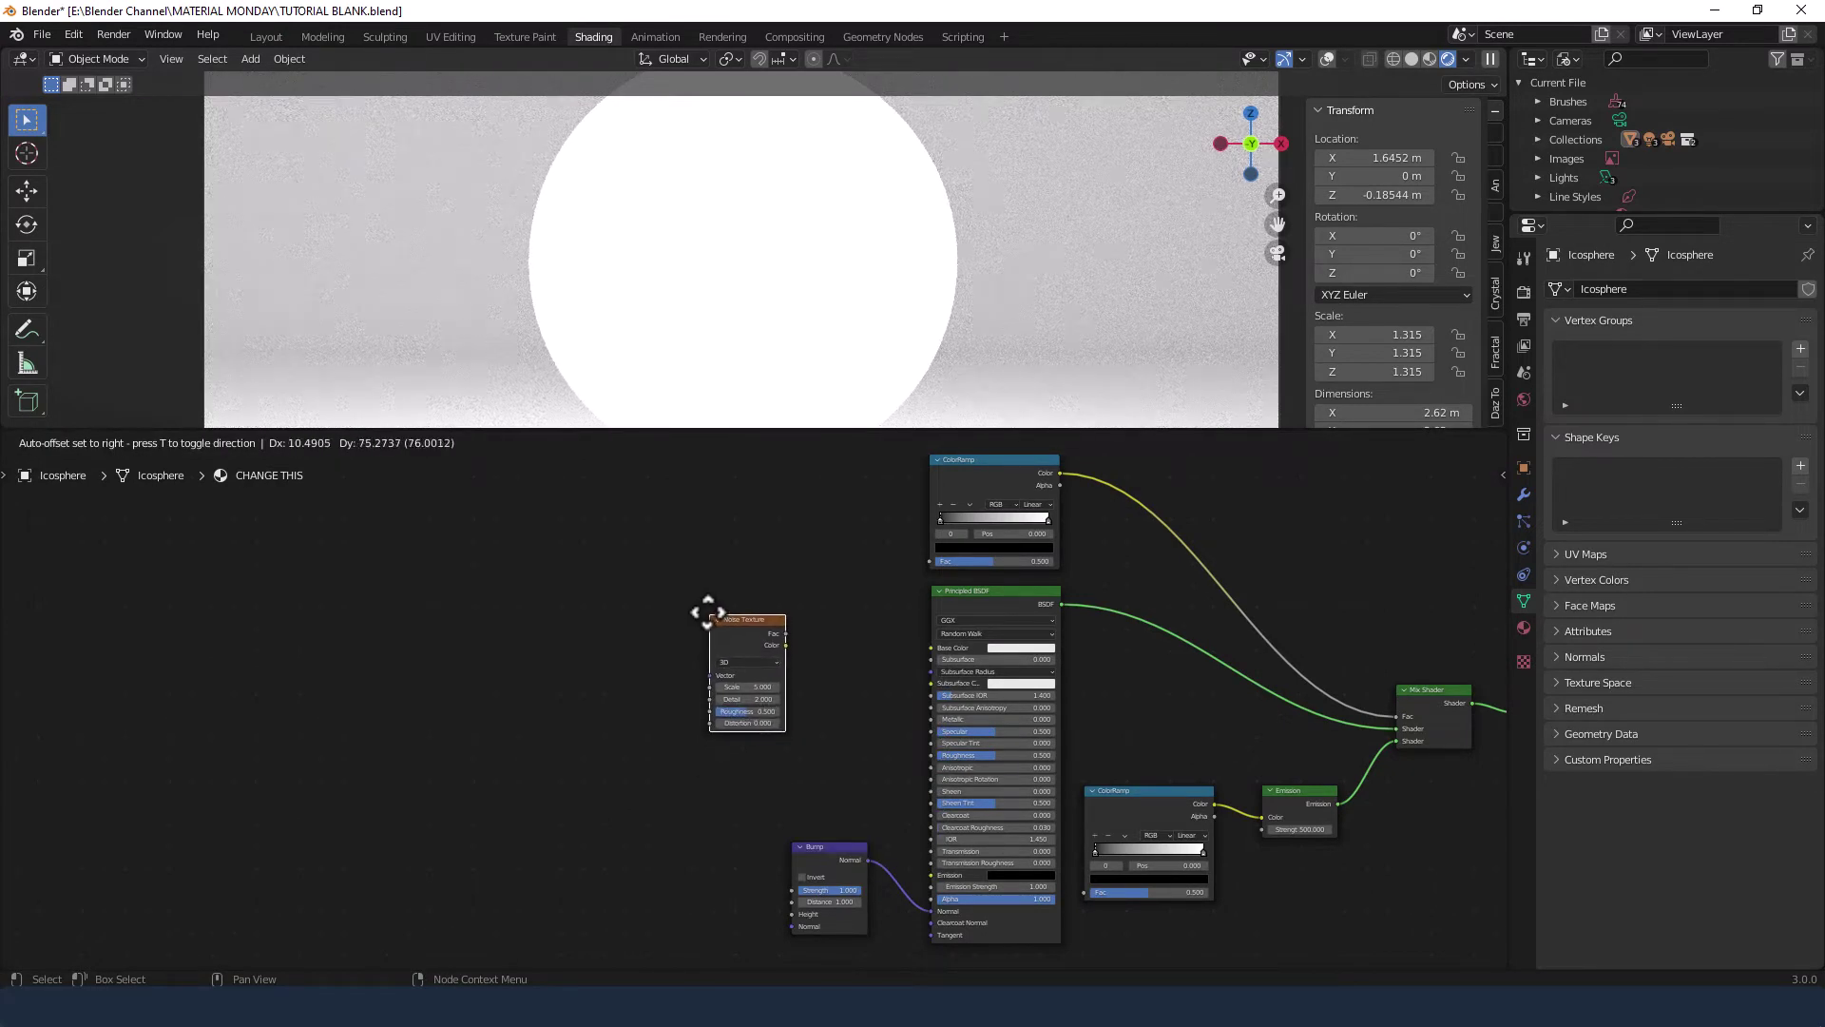
left_click(709, 612)
left_click_drag(785, 629, 927, 563)
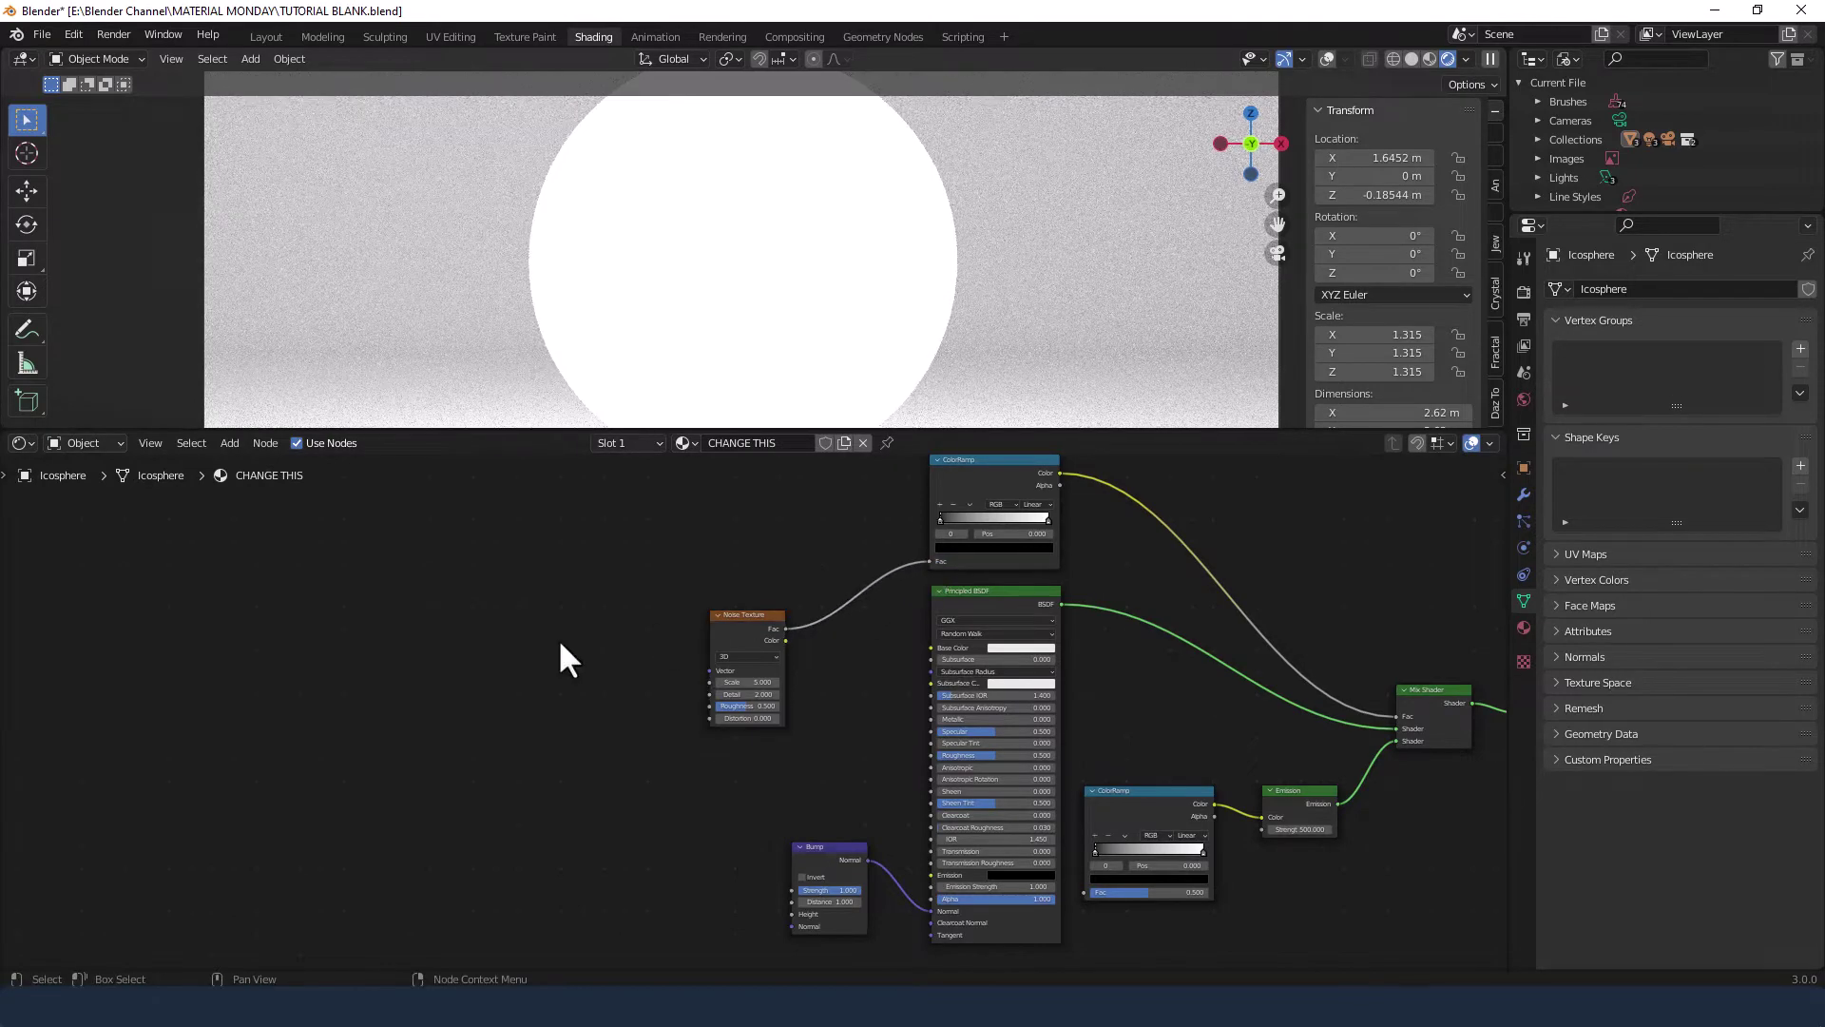
Chain a second Noise Texture into the first's Vector, adding Texture Coordinate and Mapping nodes with Ctrl+T
key("shift+a")
left_click(557, 637)
type("noise")
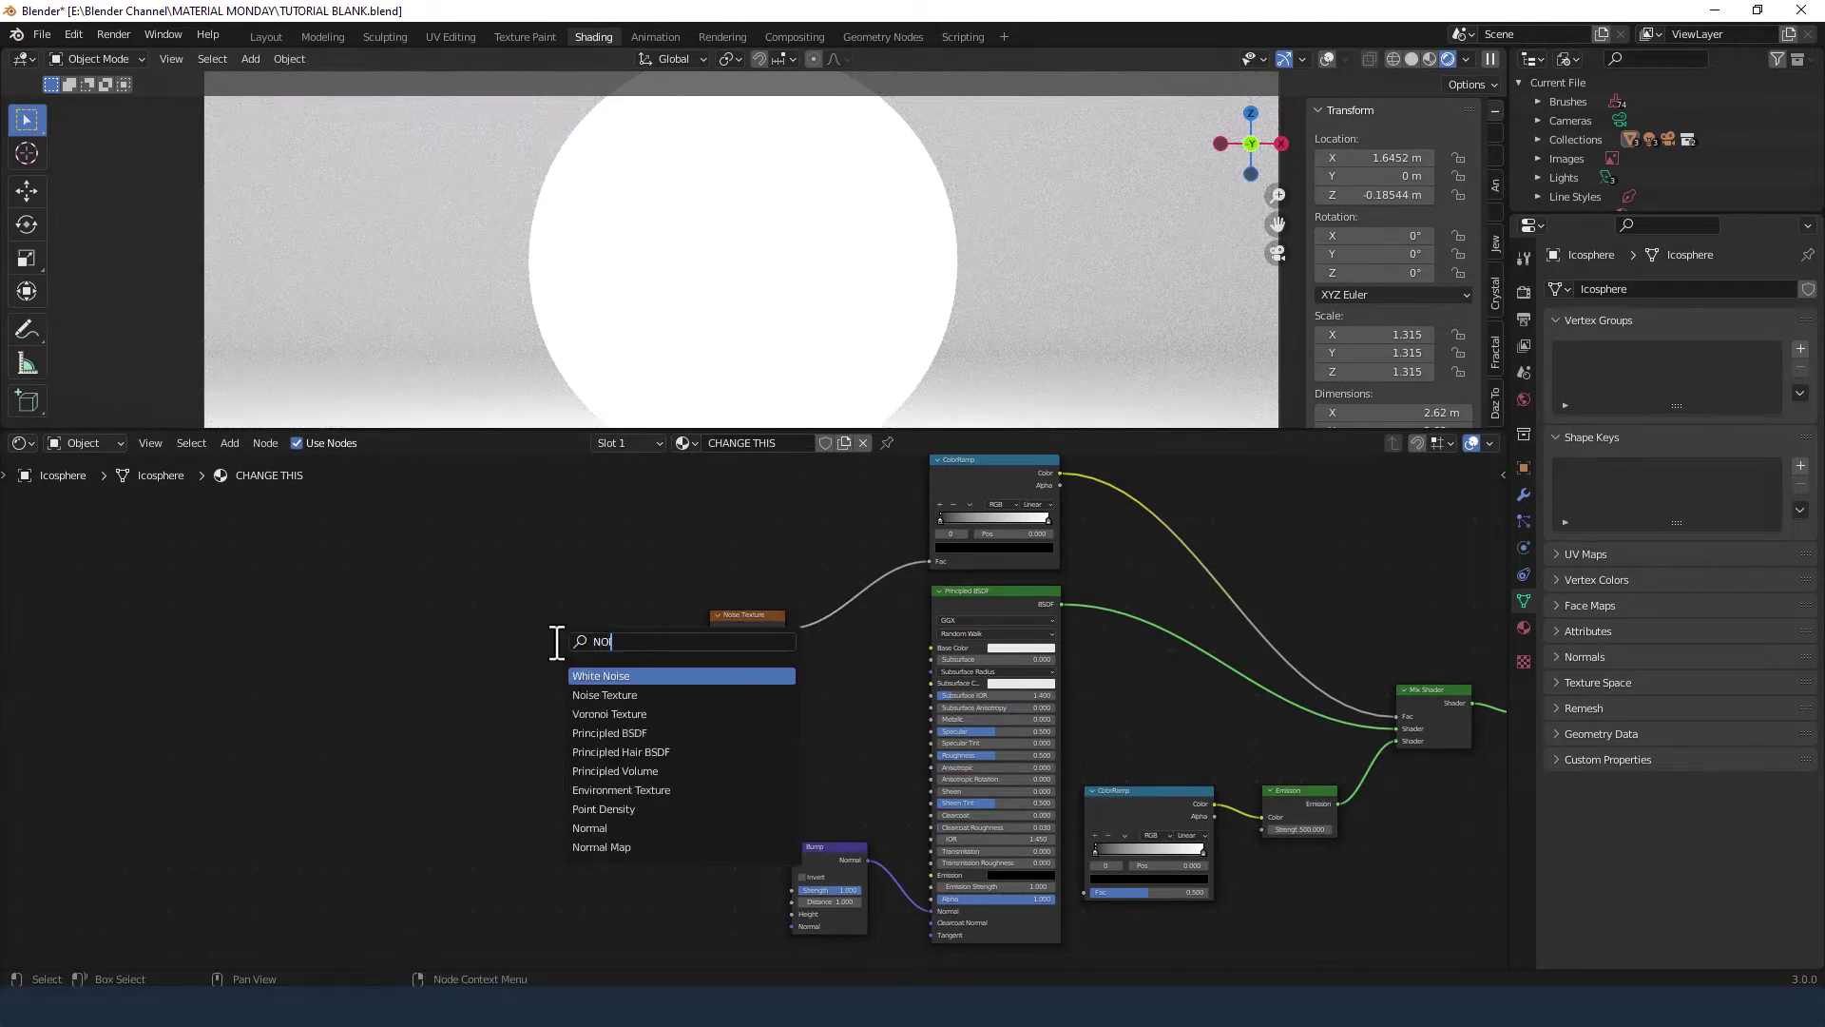
key("Return")
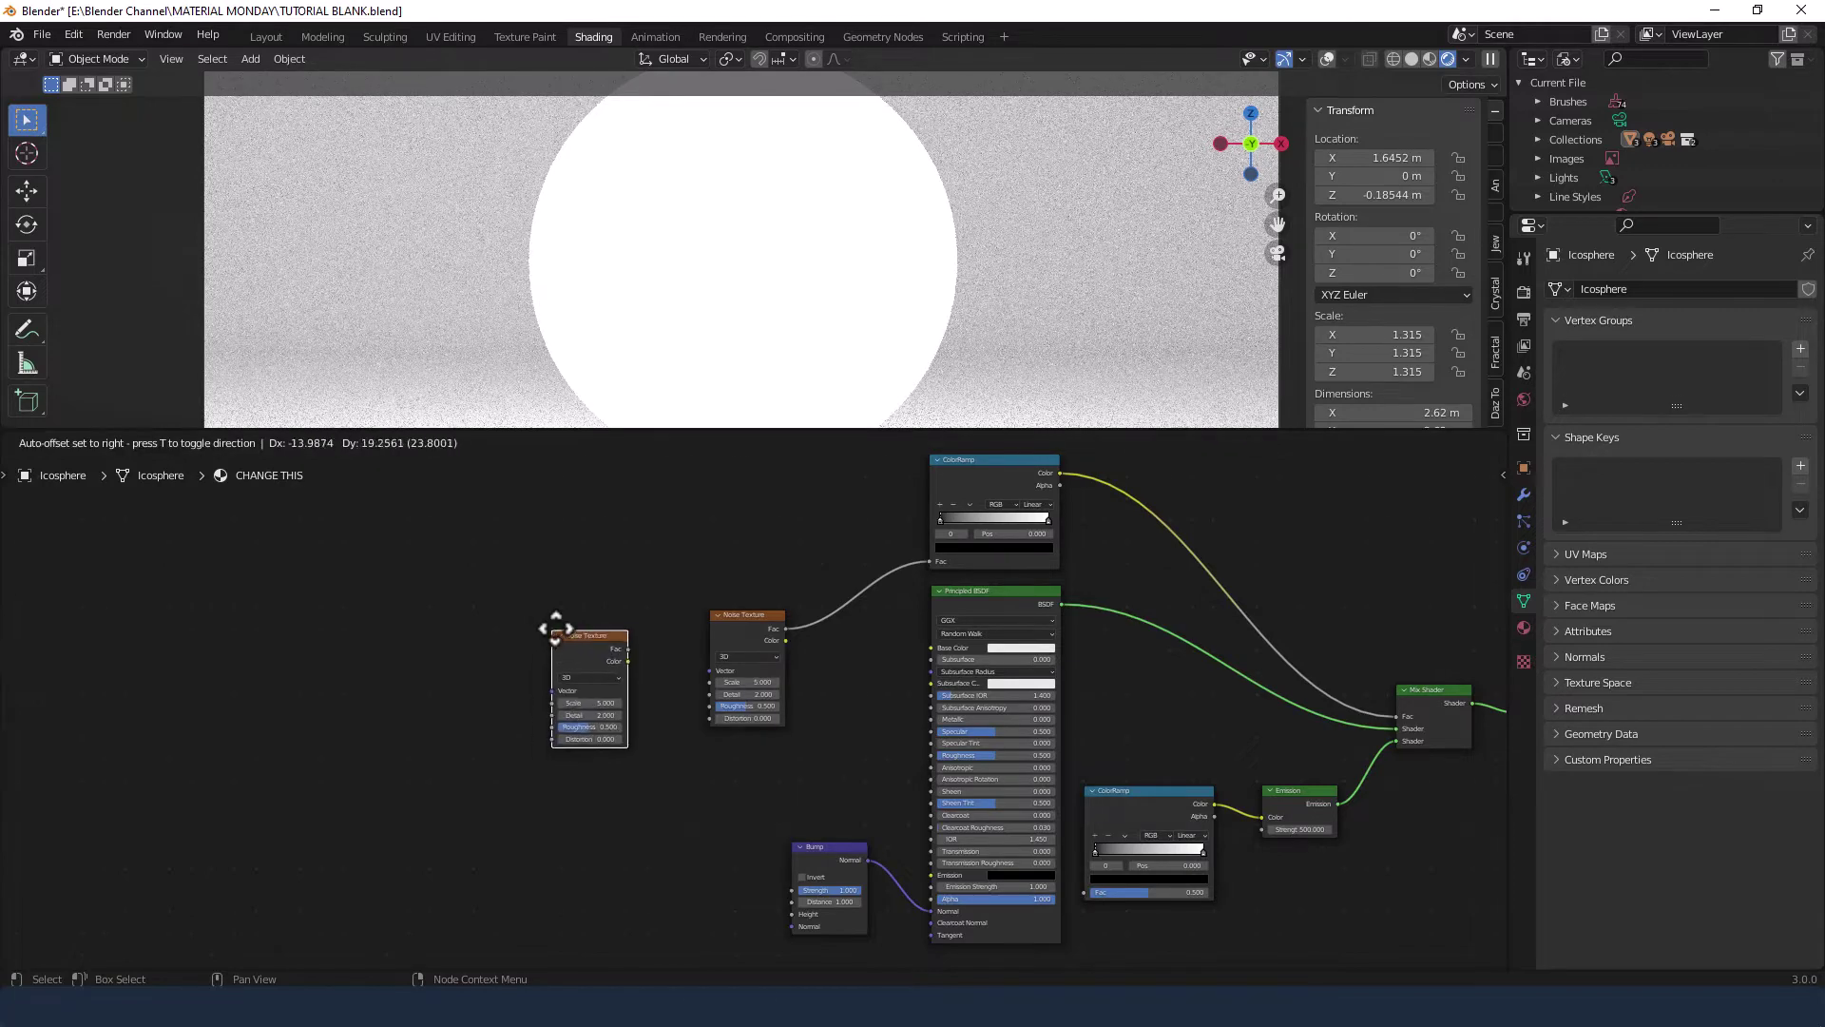
left_click(594, 614)
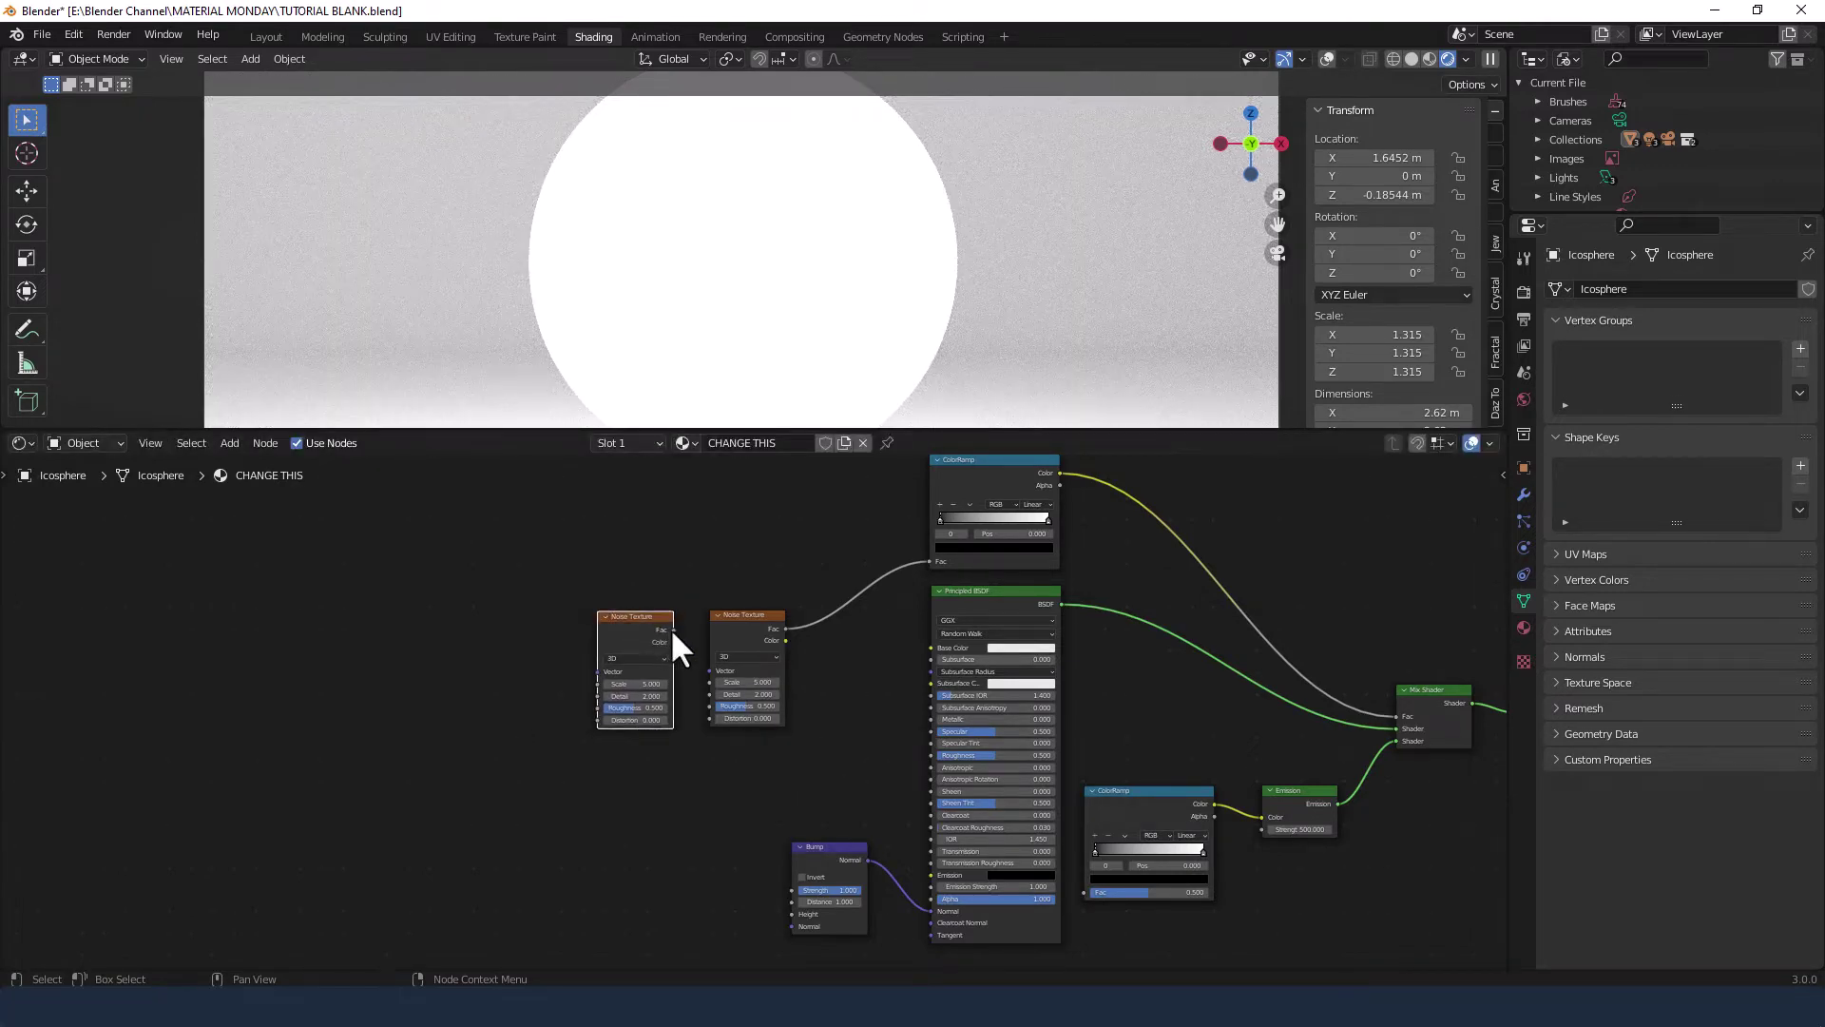
left_click_drag(674, 629, 708, 670)
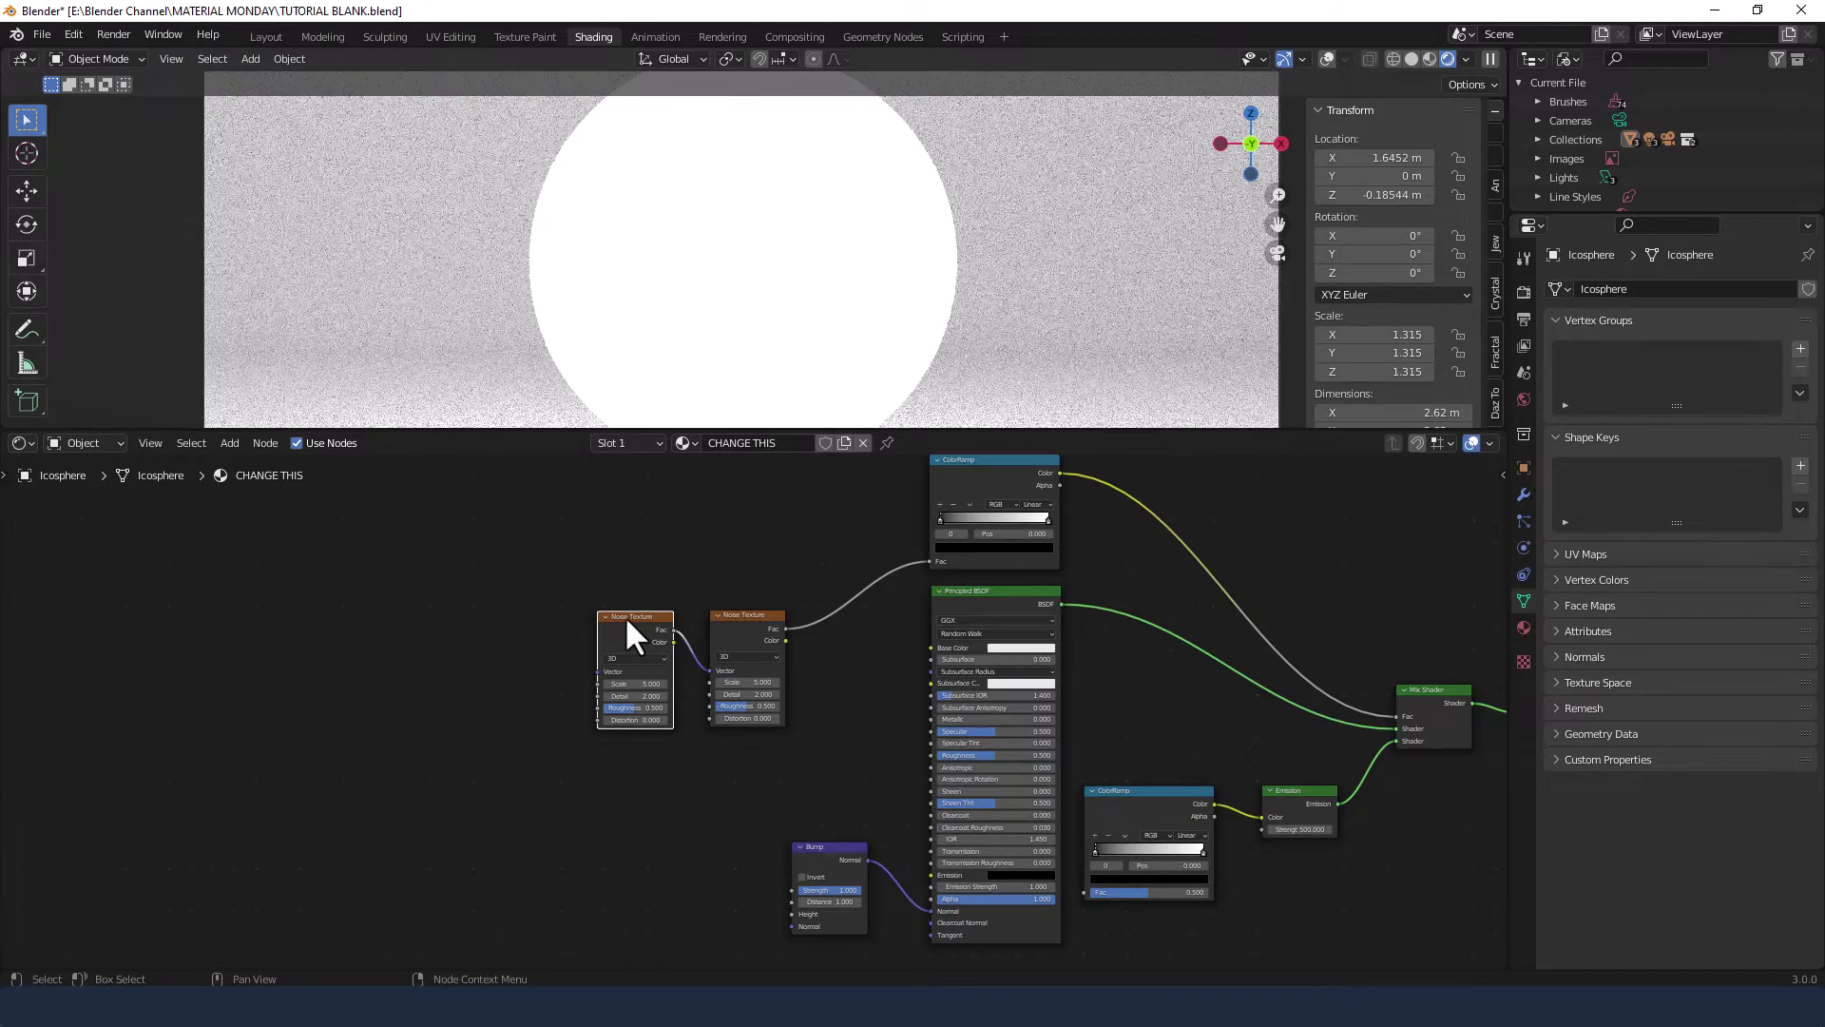
key("ctrl+t")
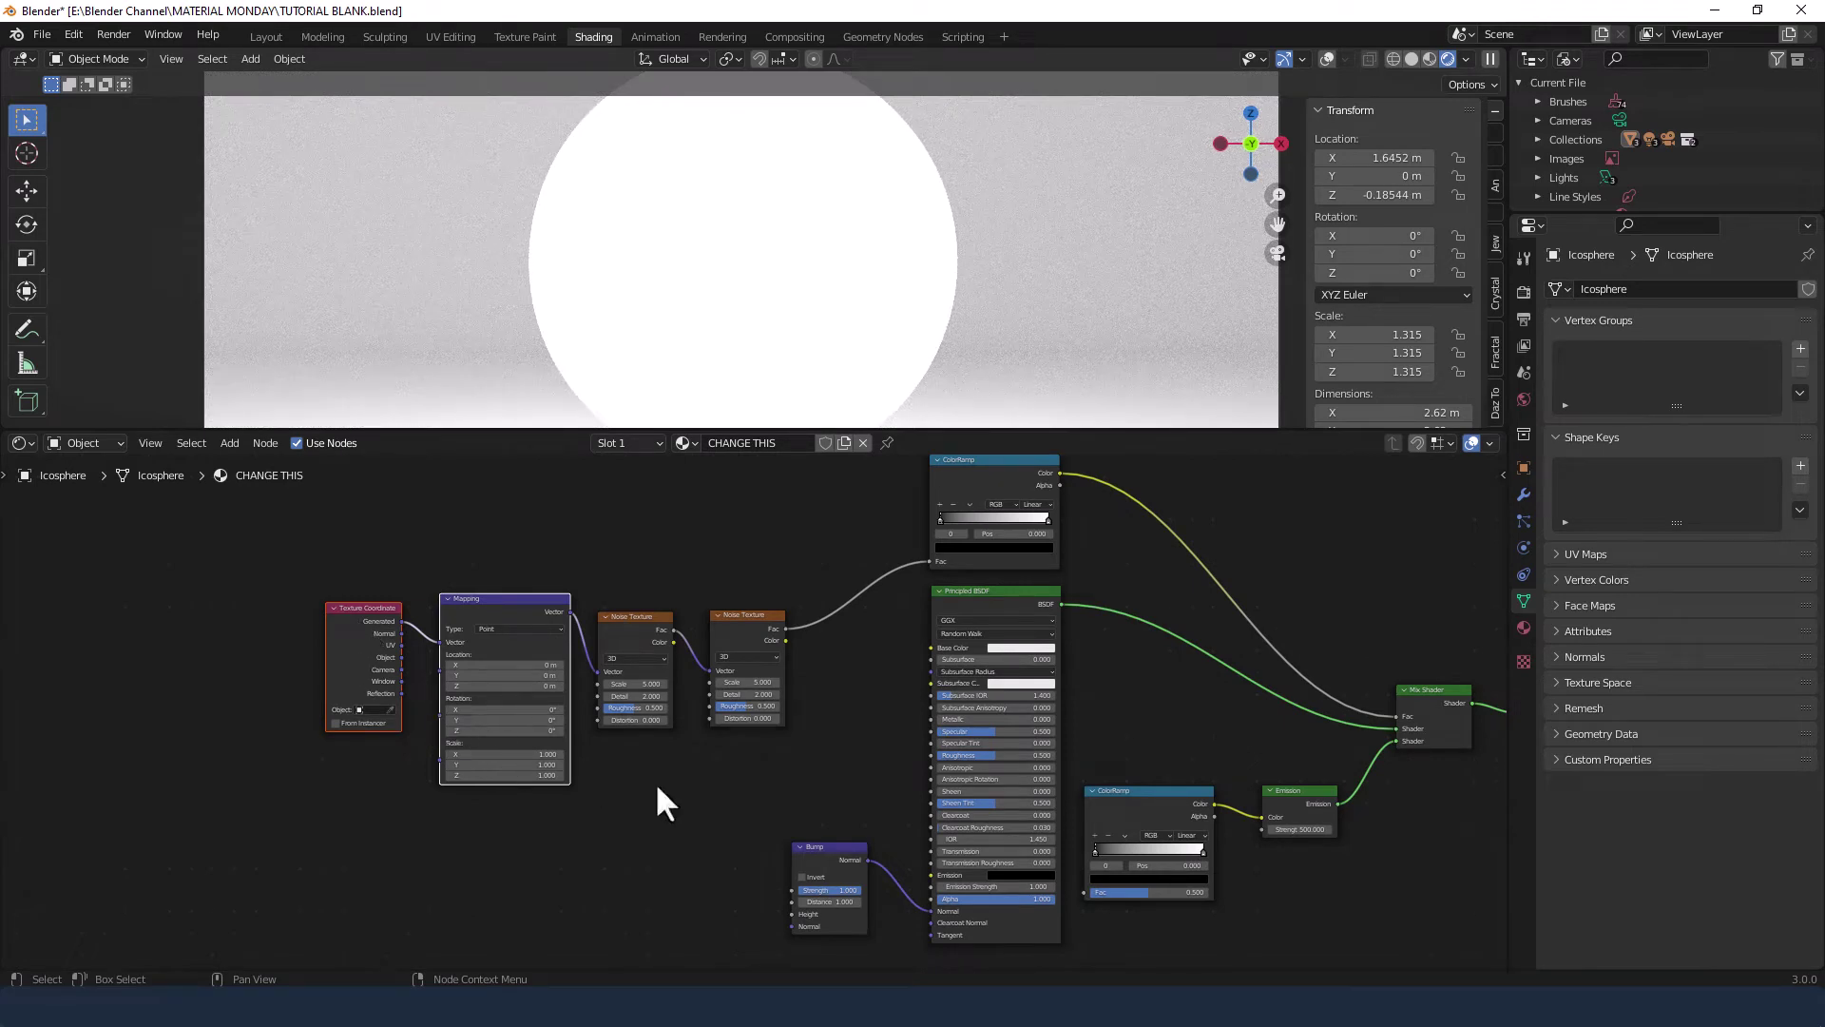
Set the upper ColorRamp's black stop to position 0.5, after first trying 0.85
scroll(658, 788, "up", 1)
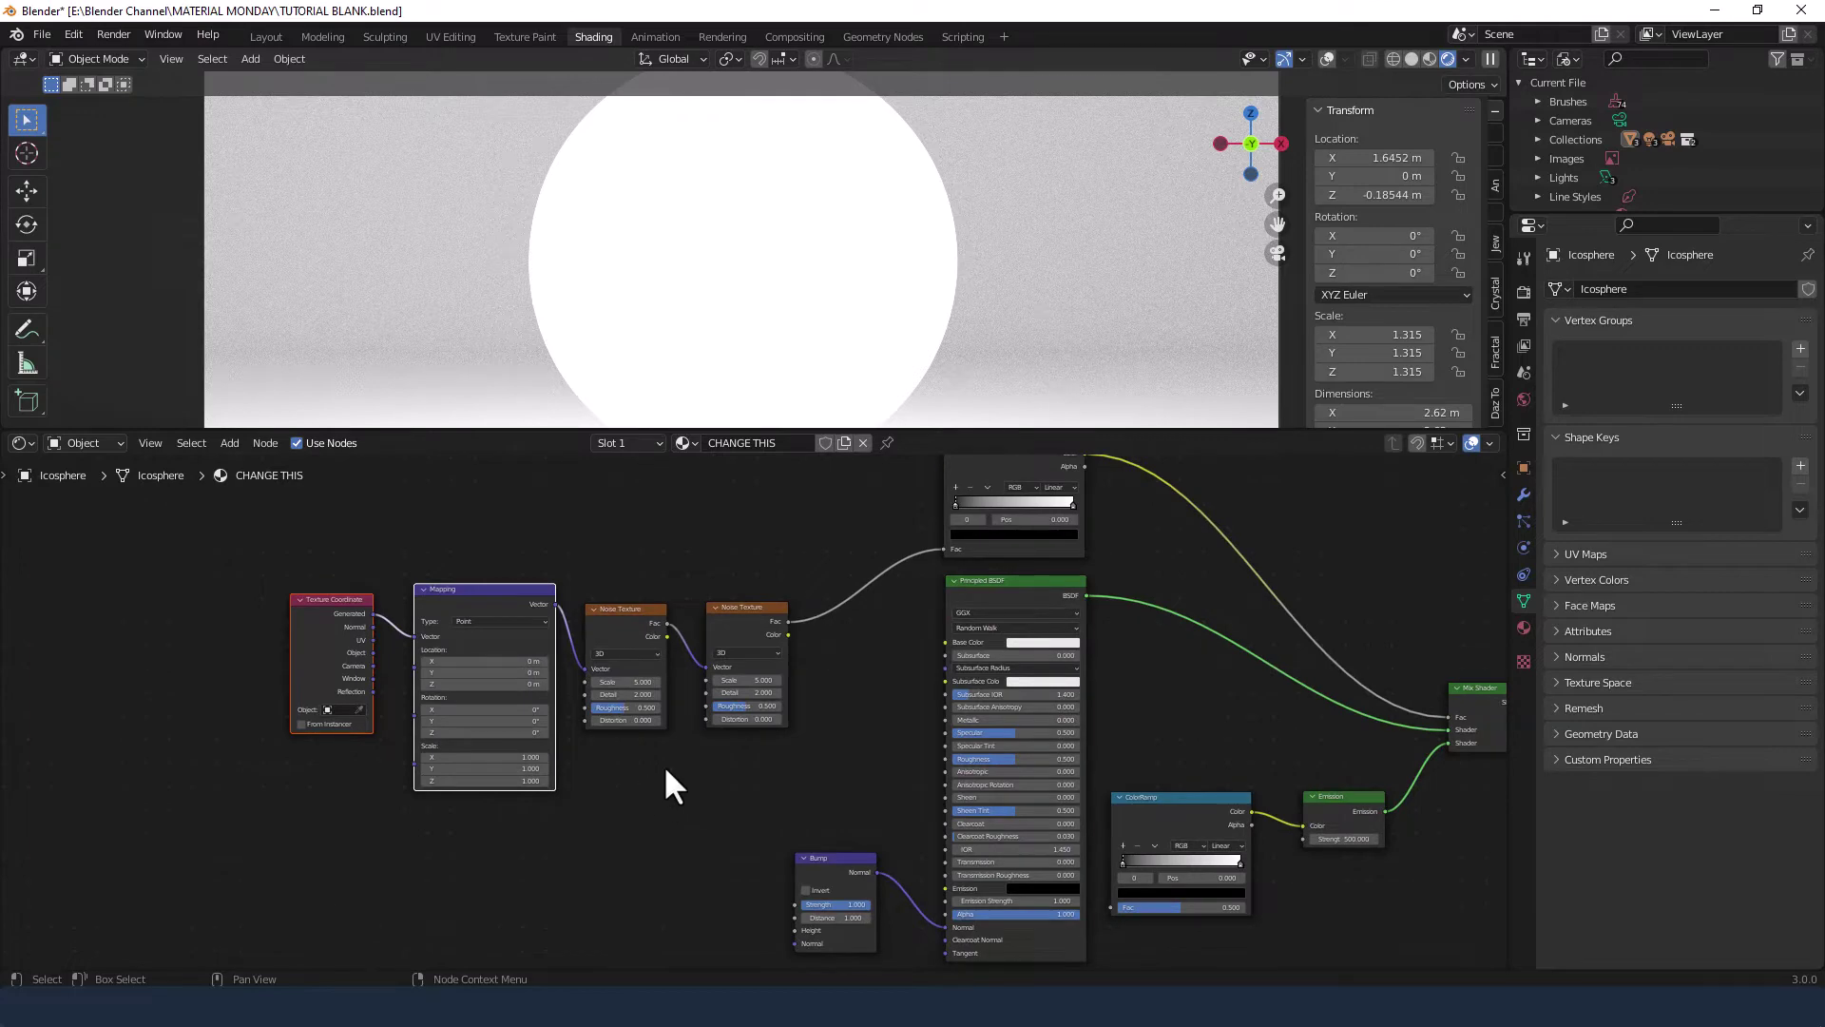
scroll(896, 603, "up", 3)
middle_click_drag(897, 603, 703, 768)
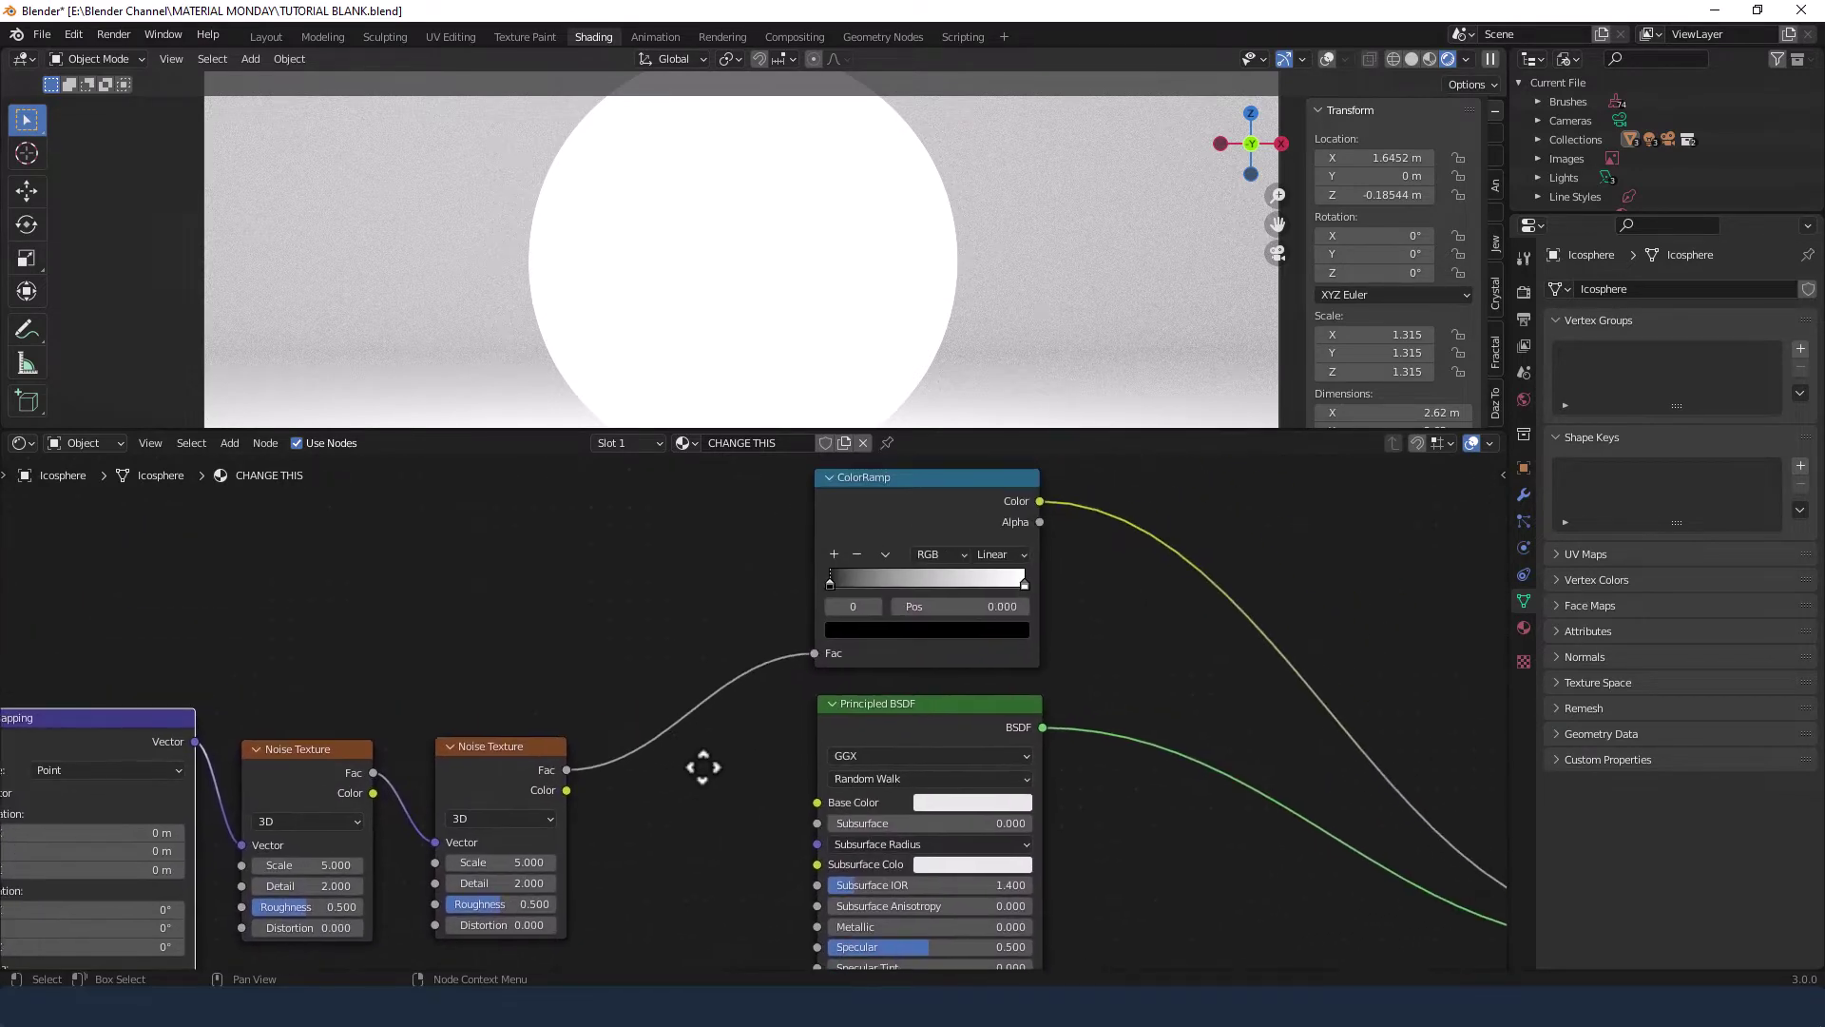
scroll(738, 643, "up", 2)
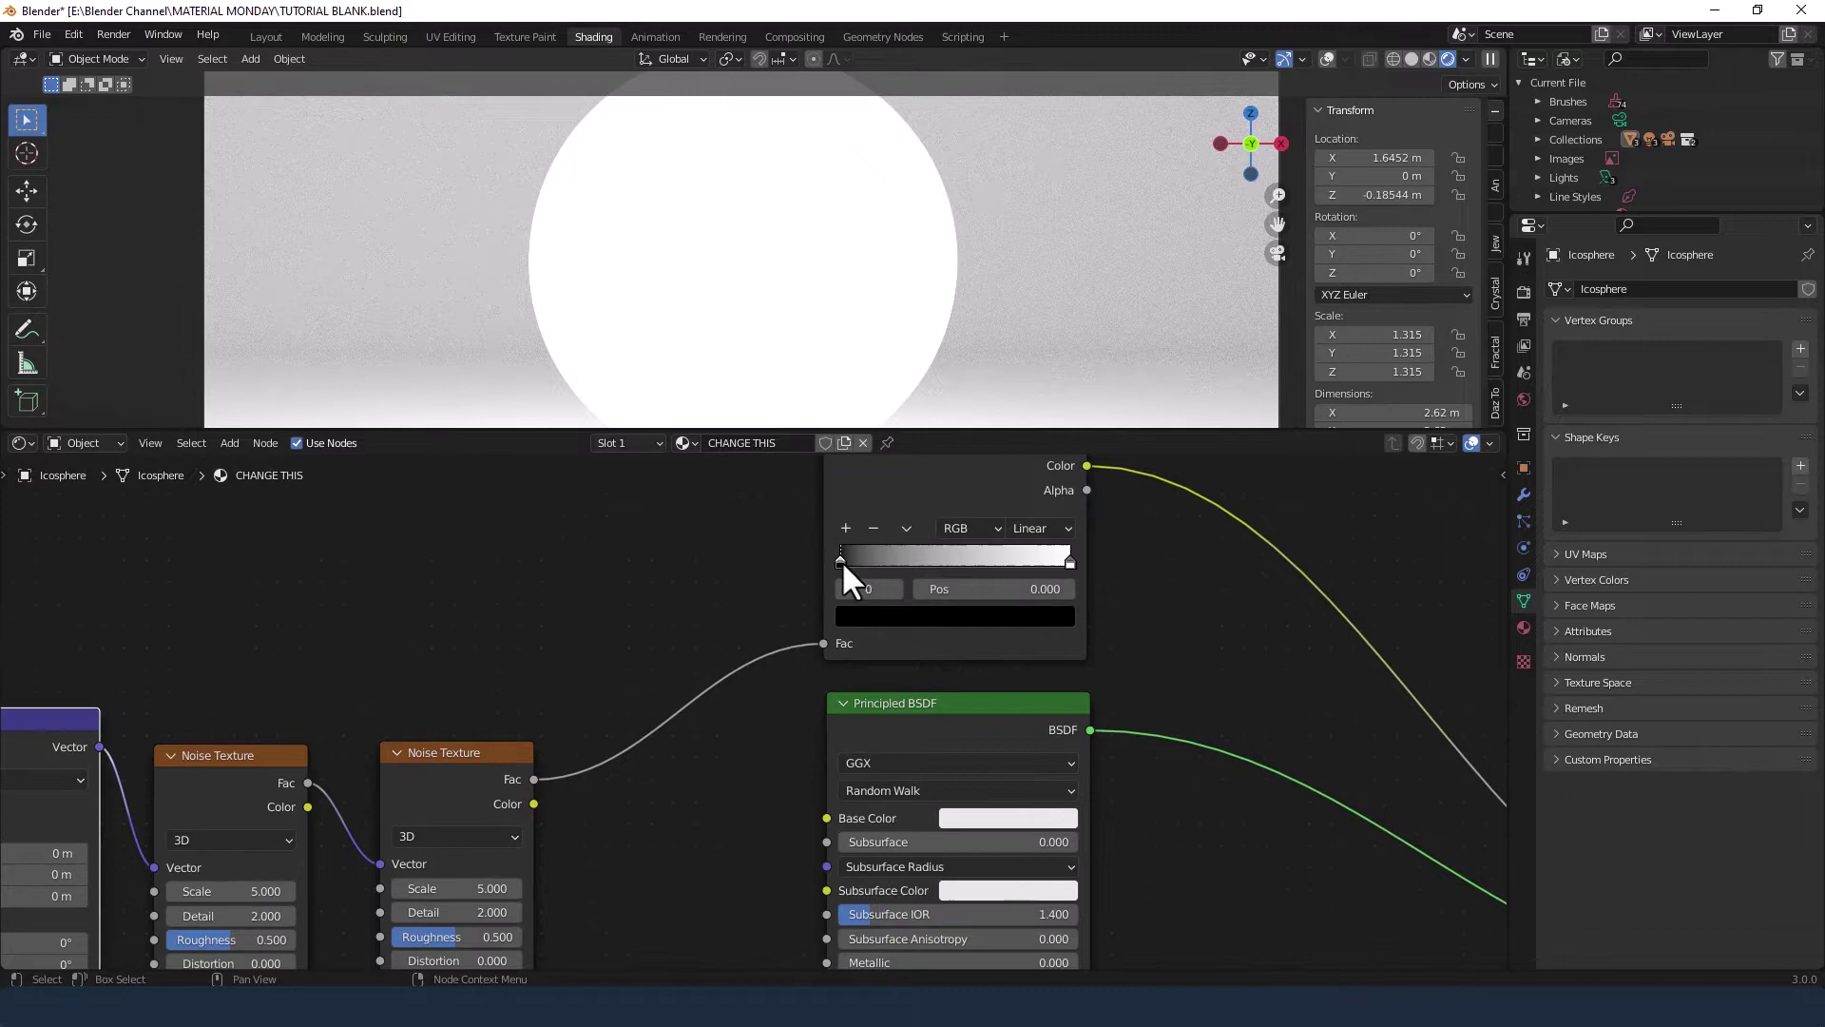
left_click(994, 589)
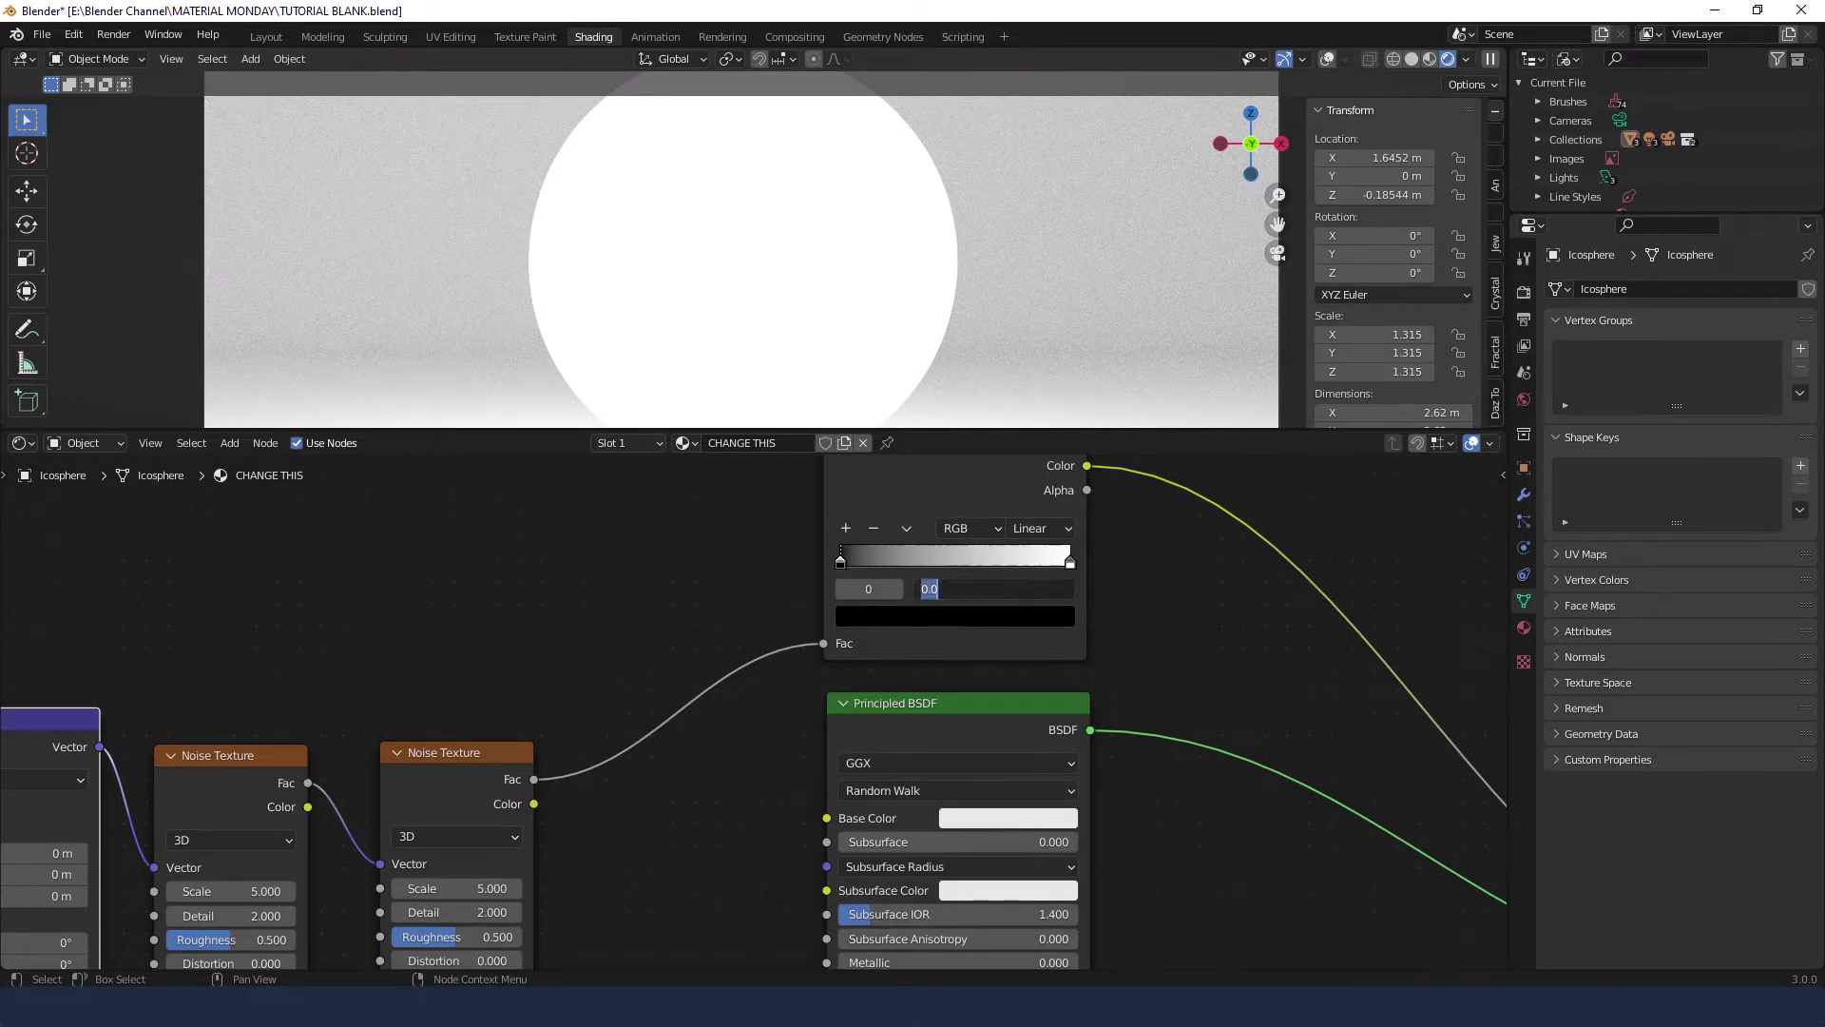
type("0.85")
key("Return")
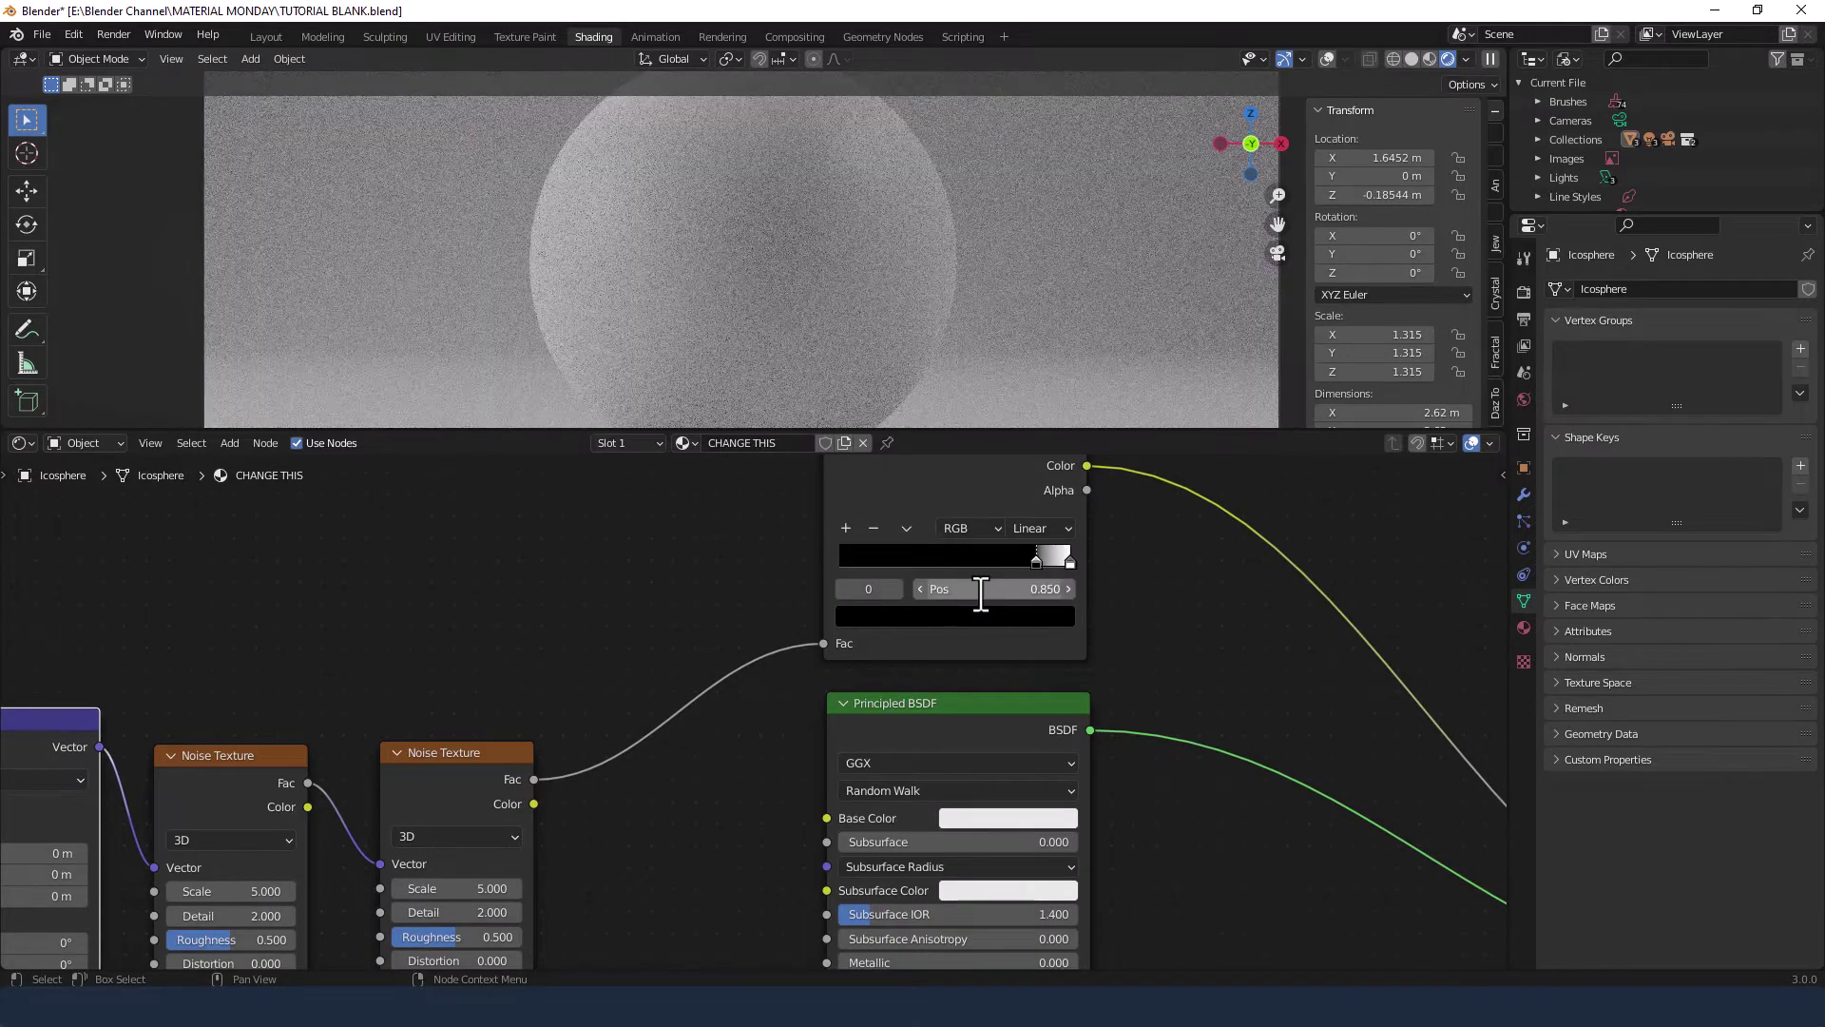
left_click(976, 590)
type("0.5")
key("Return")
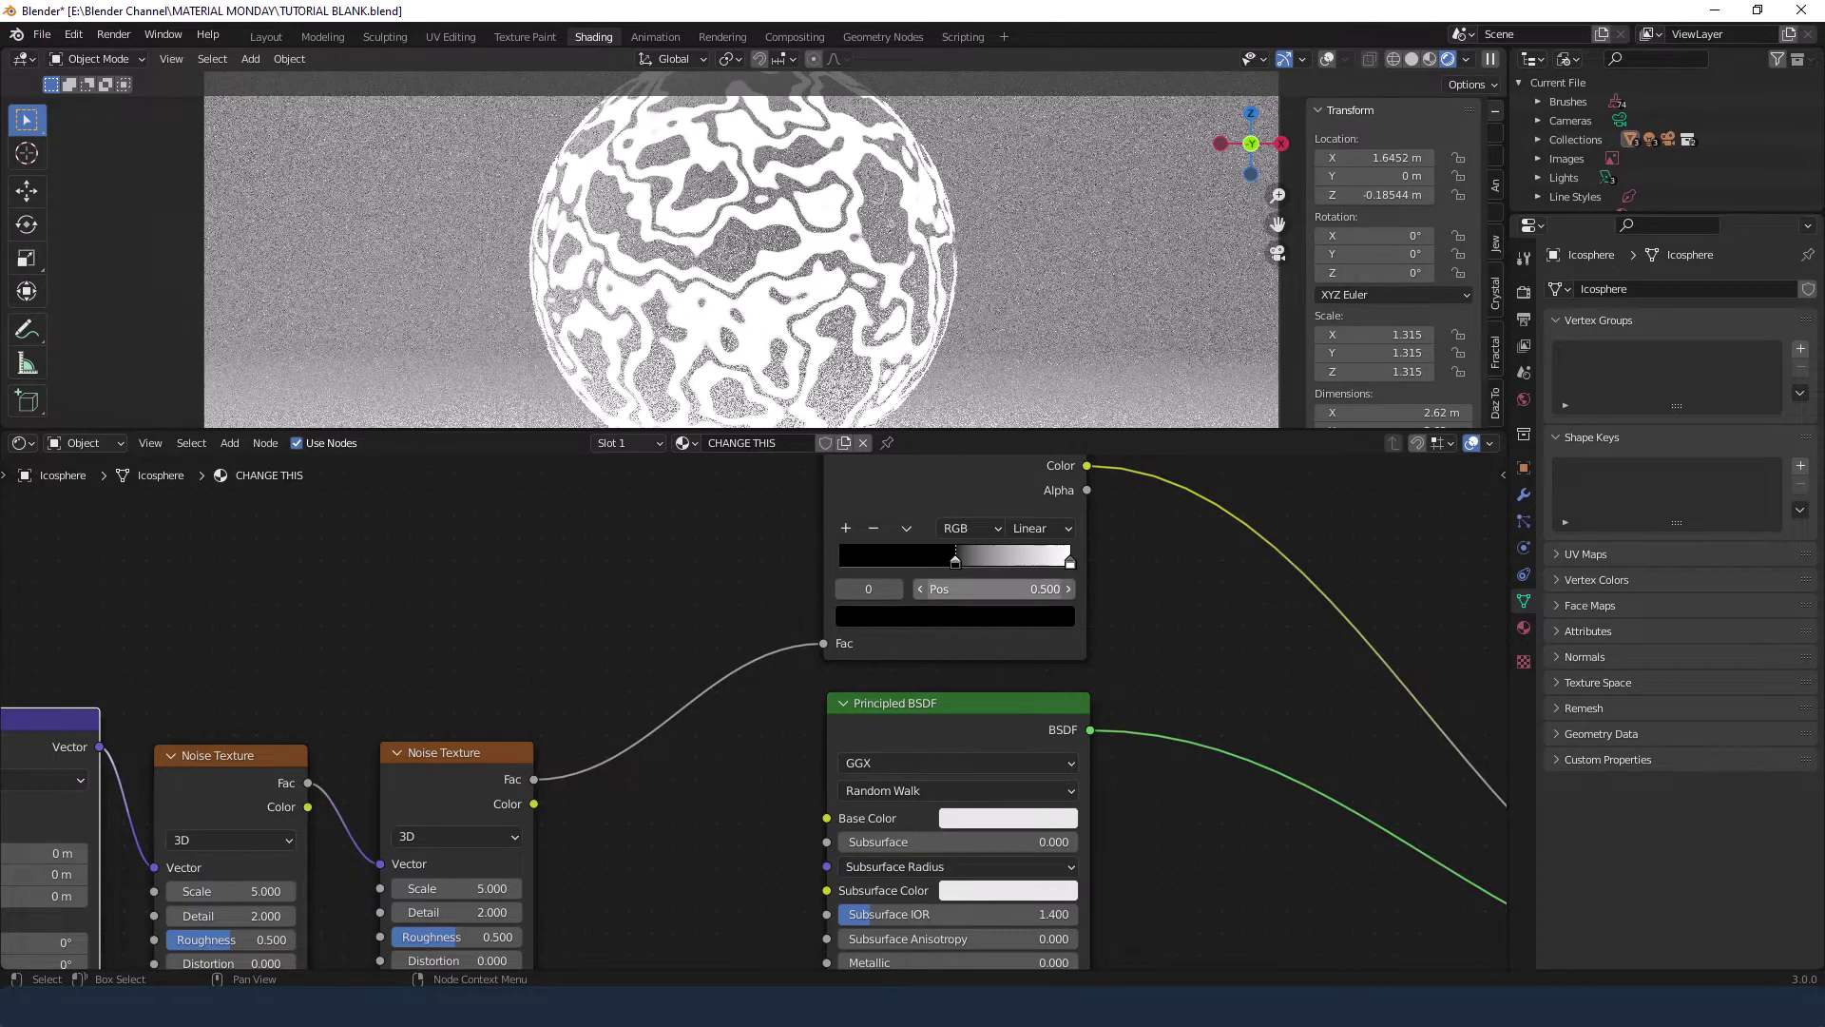
scroll(627, 737, "down", 4)
scroll(666, 798, "up", 1)
middle_click_drag(667, 798, 685, 651)
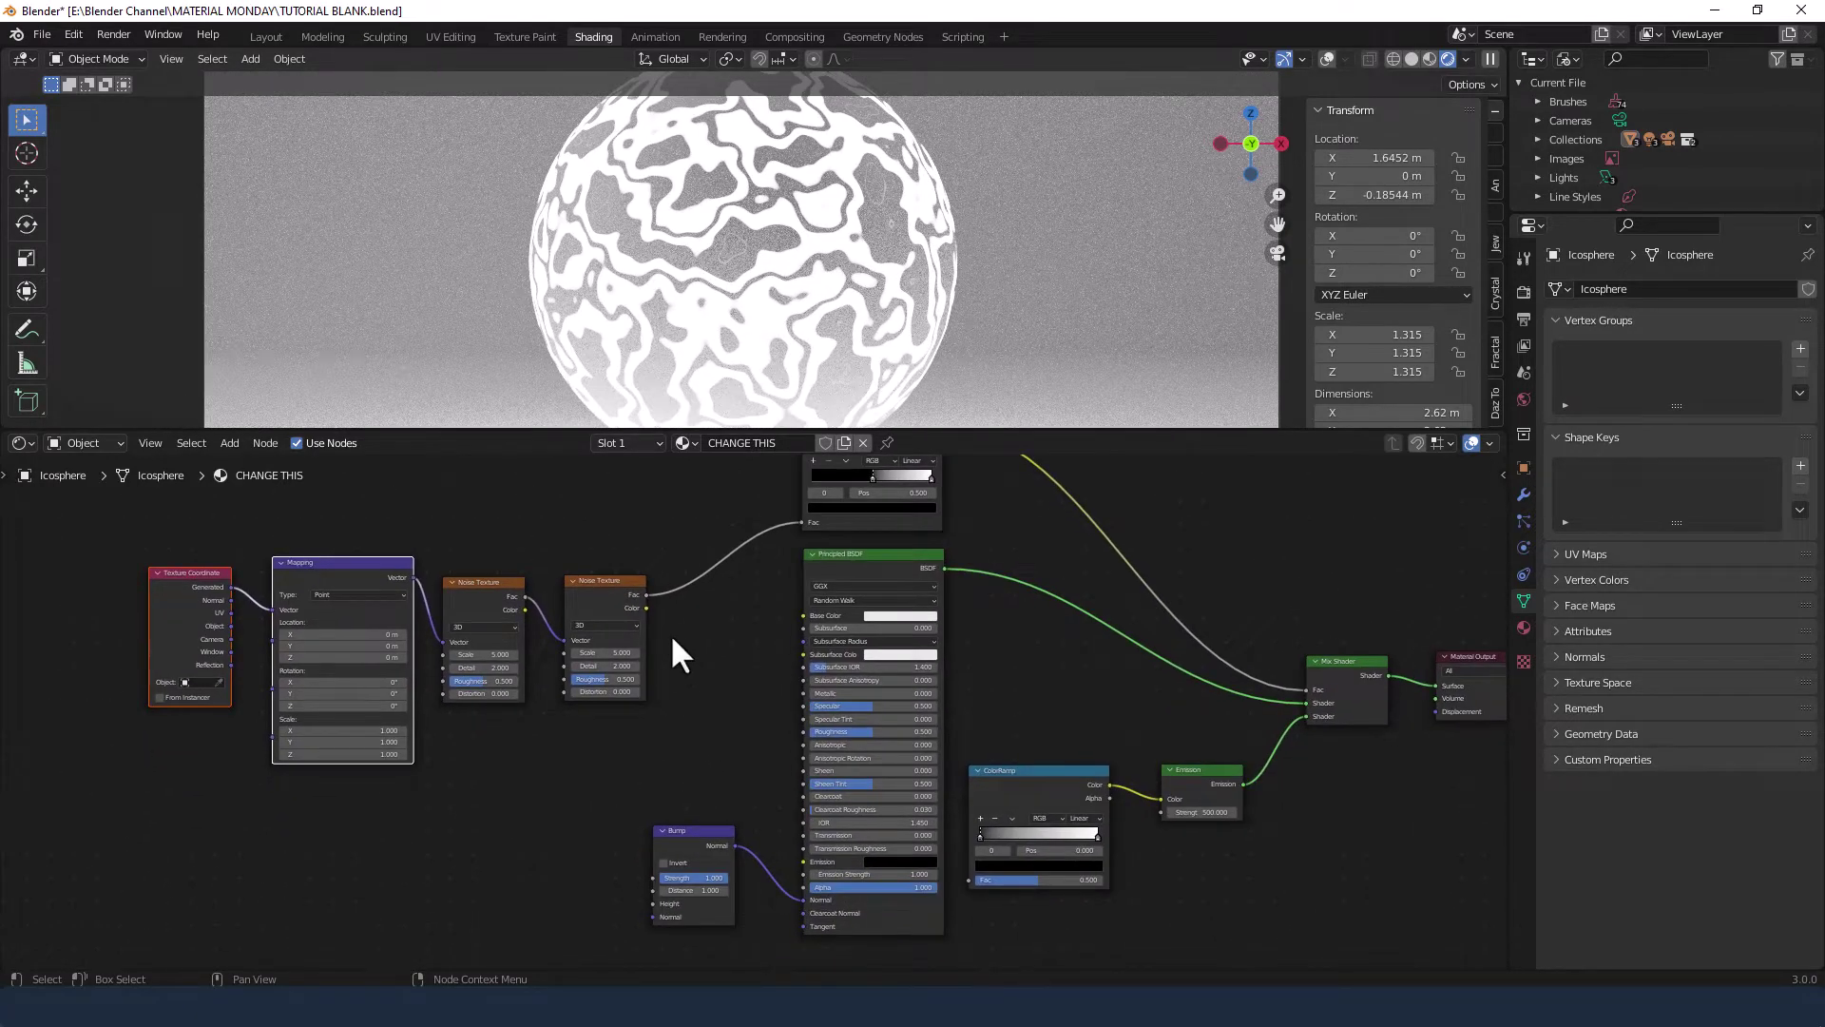
Link the Noise Texture's Fac to the Bump node's Height and tidy the nearby nodes
left_click_drag(647, 594, 648, 903)
left_click_drag(689, 823, 725, 737)
scroll(546, 646, "up", 2)
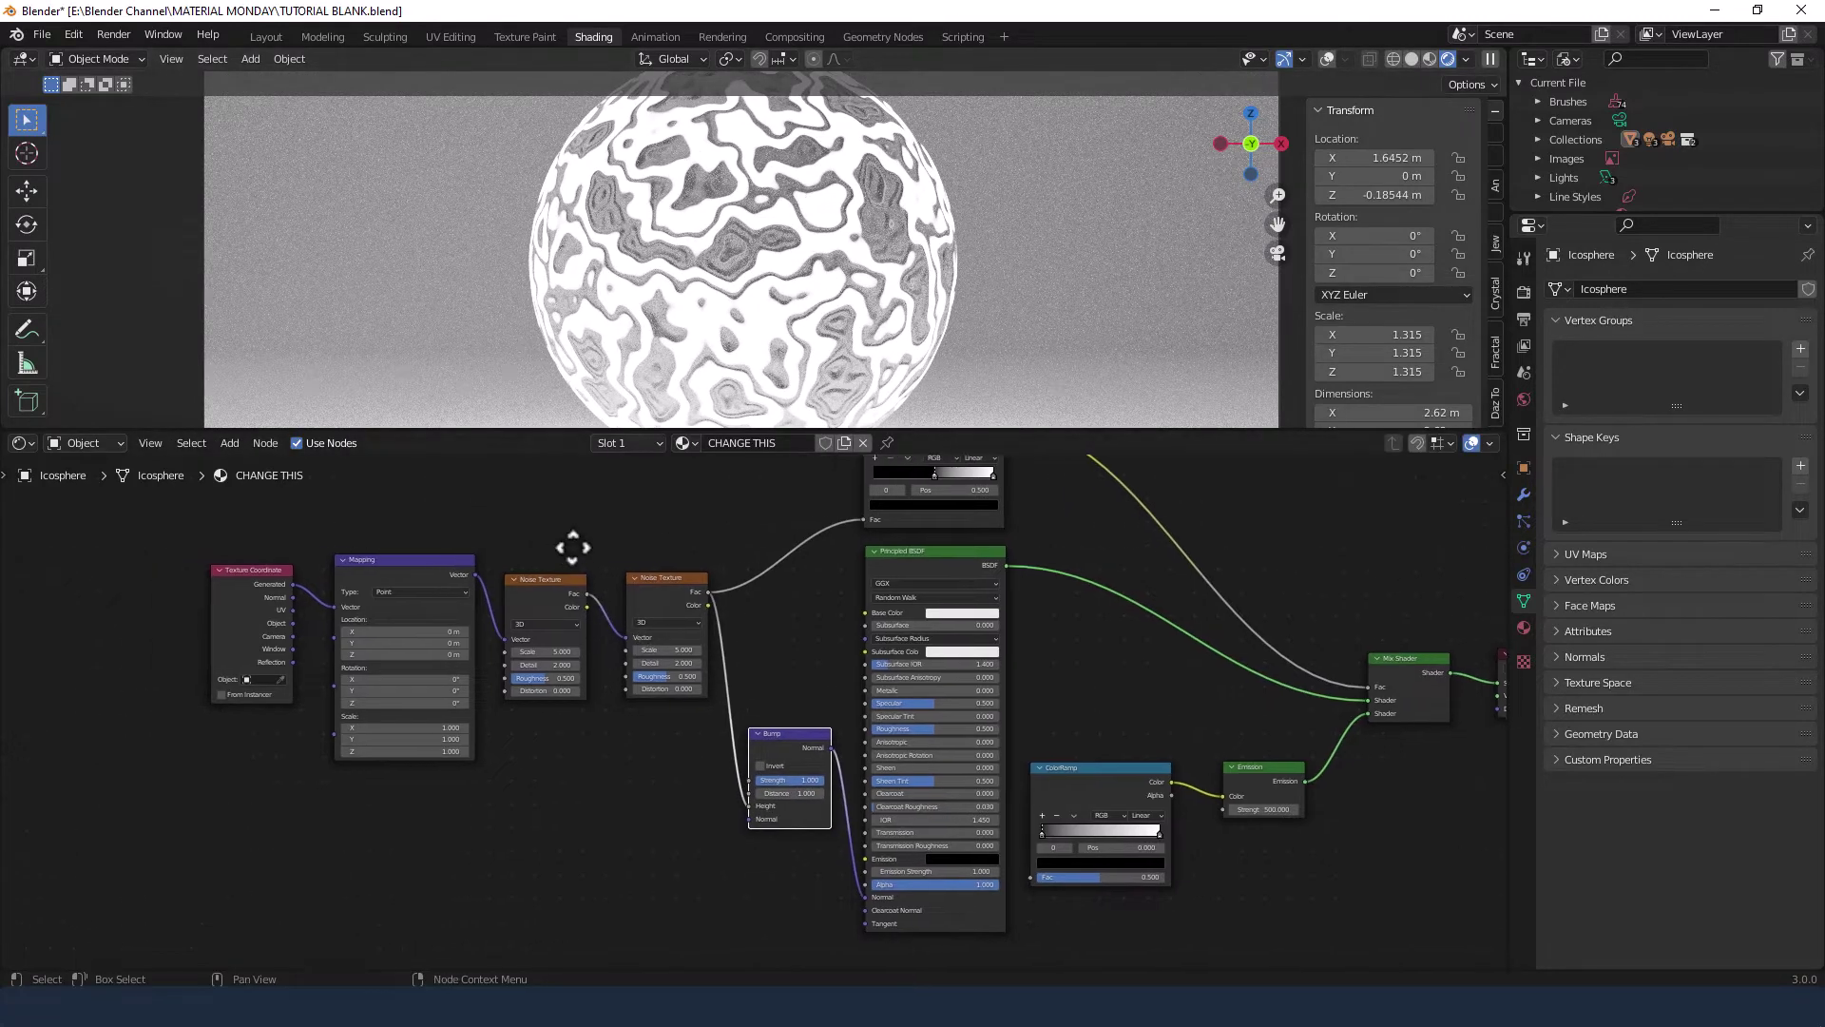
middle_click_drag(517, 525, 694, 542)
scroll(643, 540, "up", 1)
left_click_drag(611, 568, 627, 563)
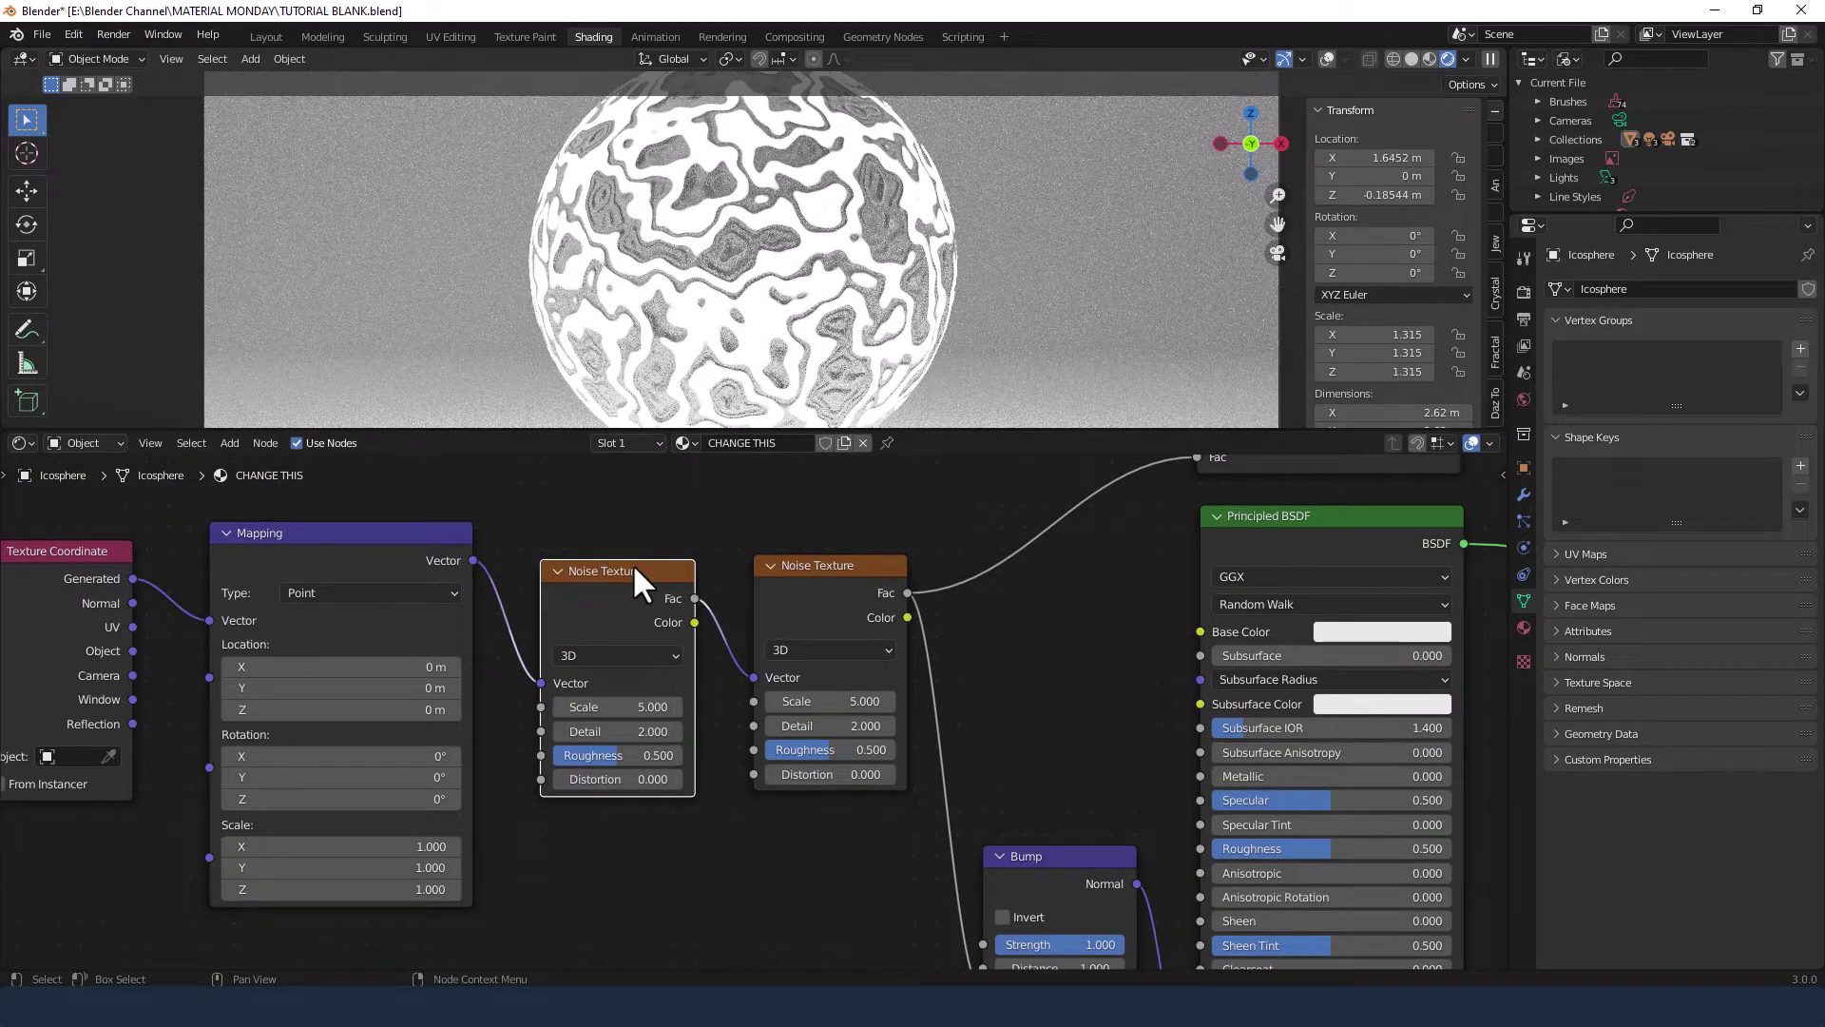
Give the first Noise Texture Scale 1.5, Detail 16, Roughness 0.5 and Distortion 0.1
left_click(636, 707)
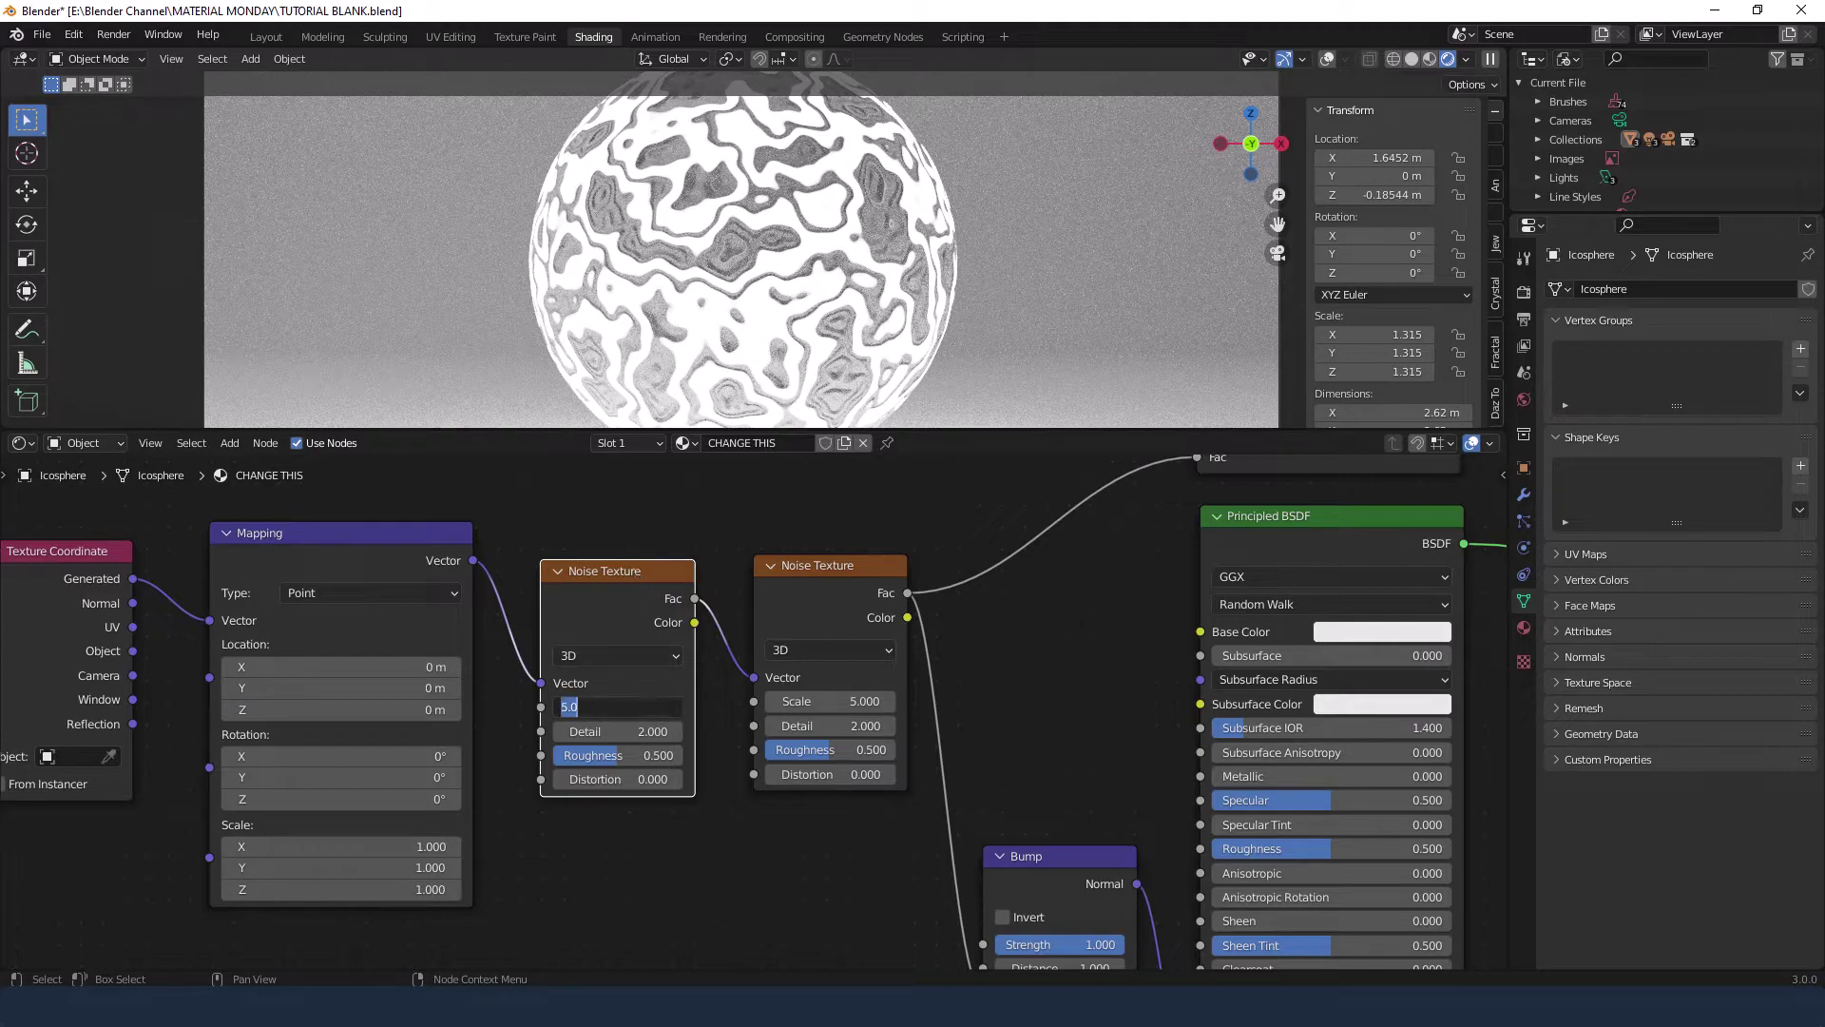
type("1.5")
key("Tab")
type("16")
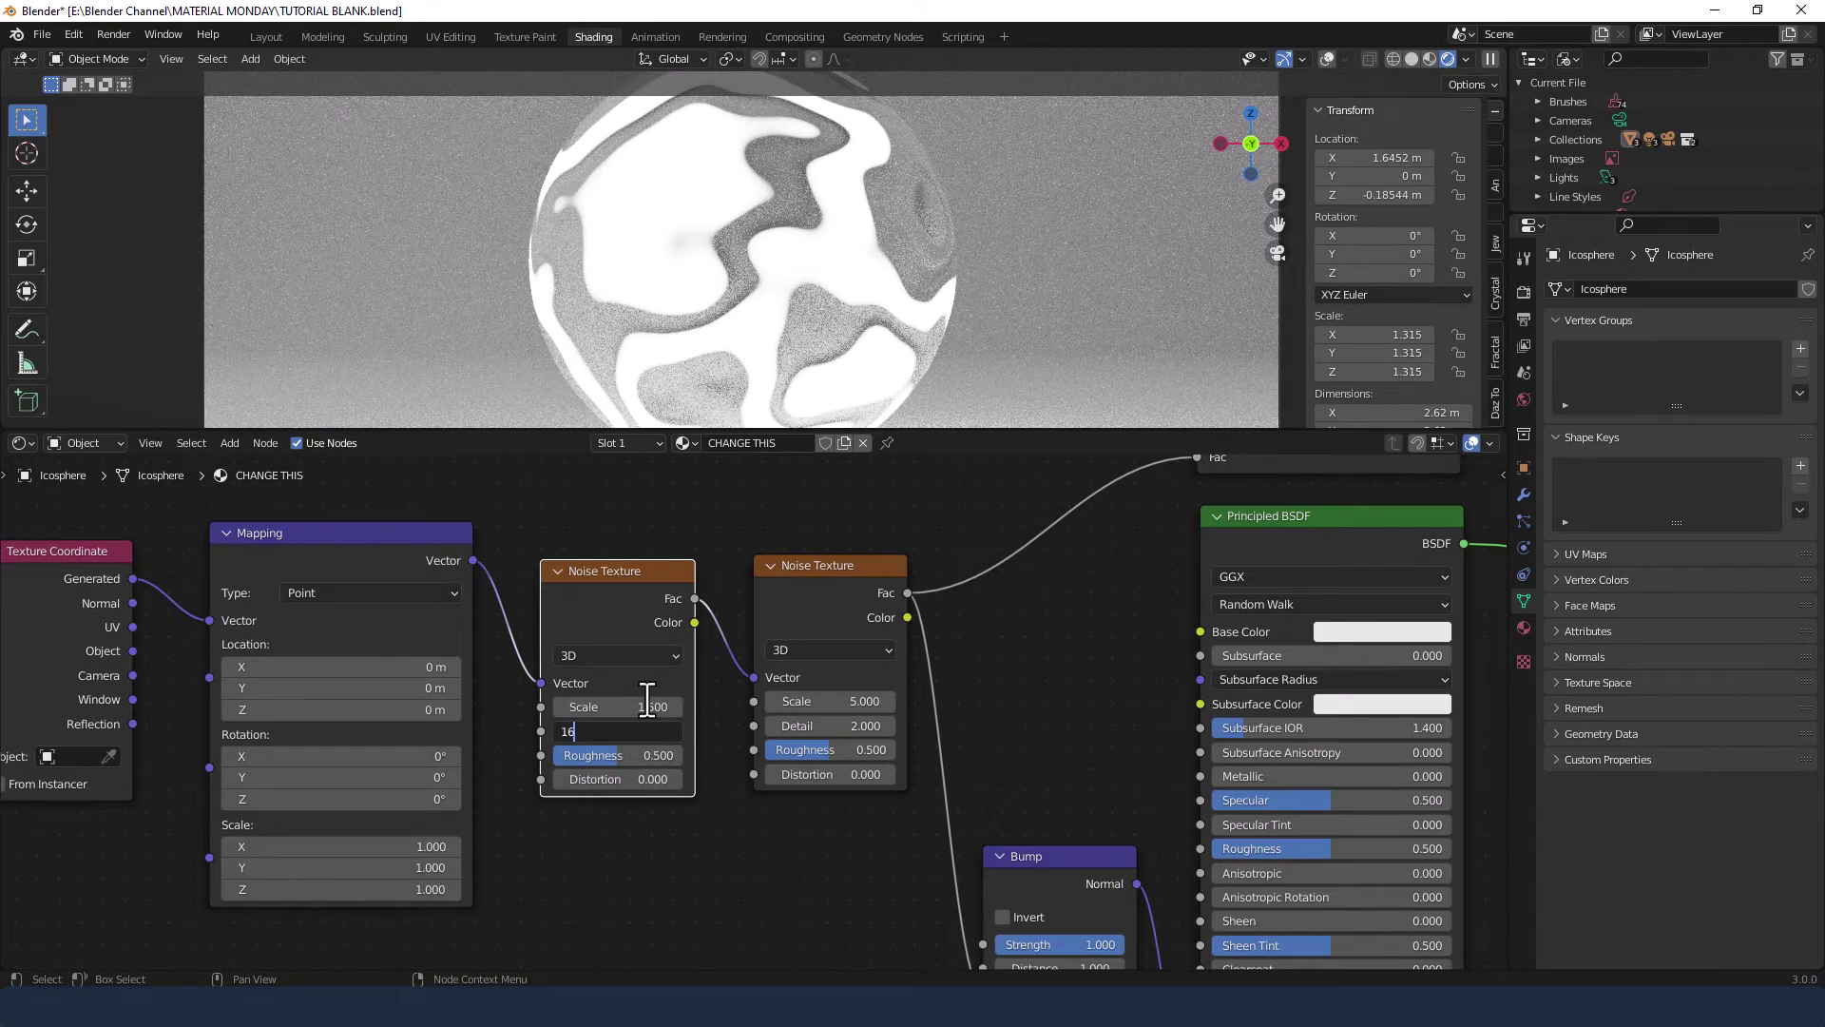
key("Tab")
type("5")
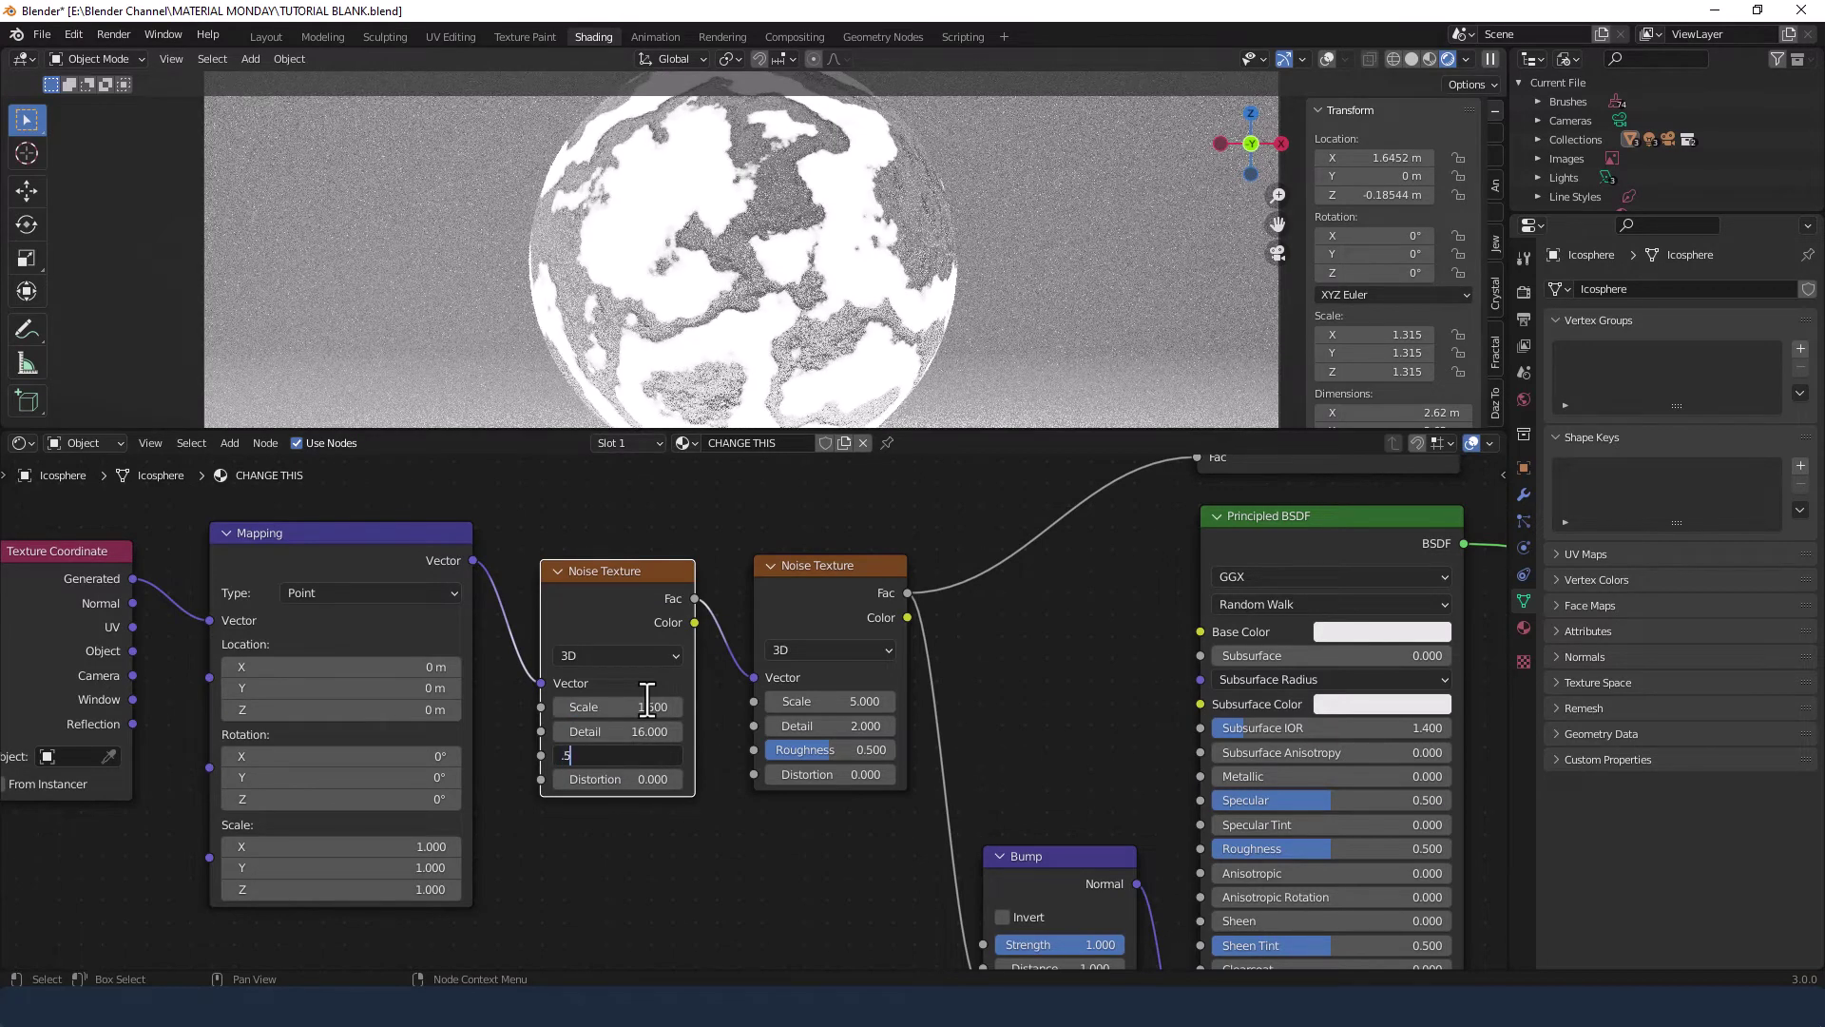
key("Tab")
type(".1")
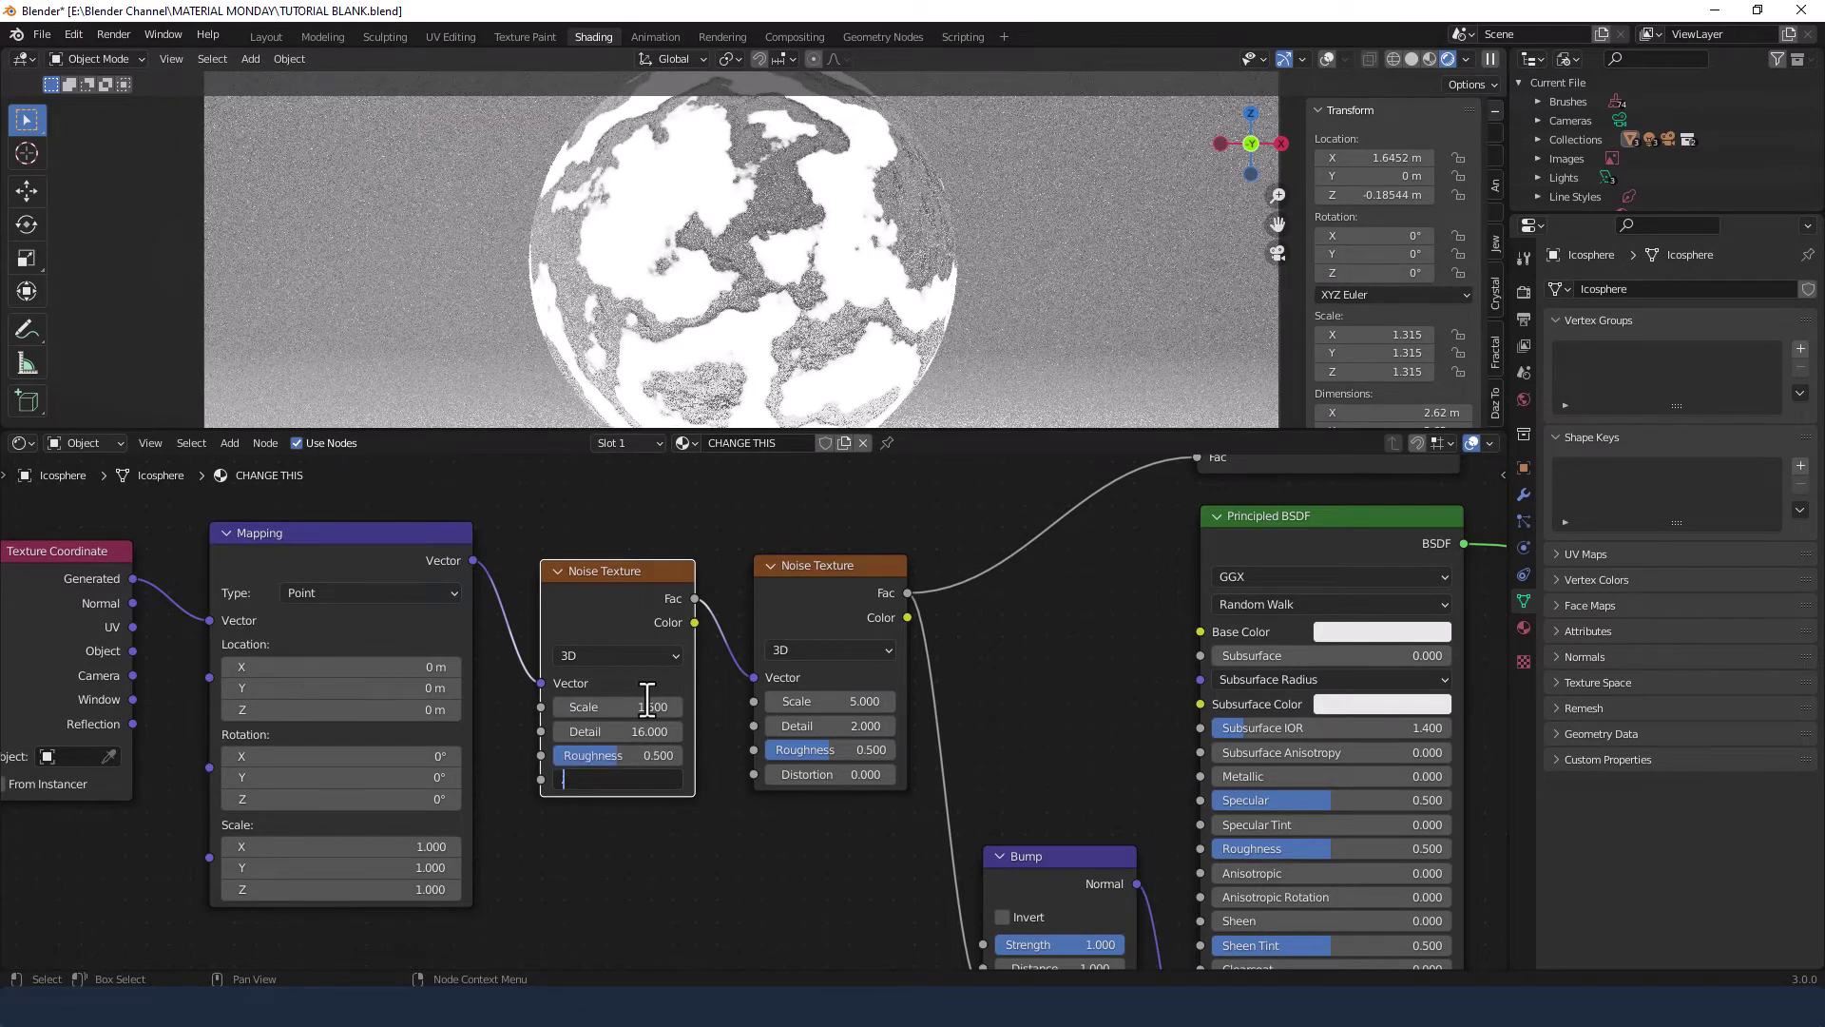
key("Tab")
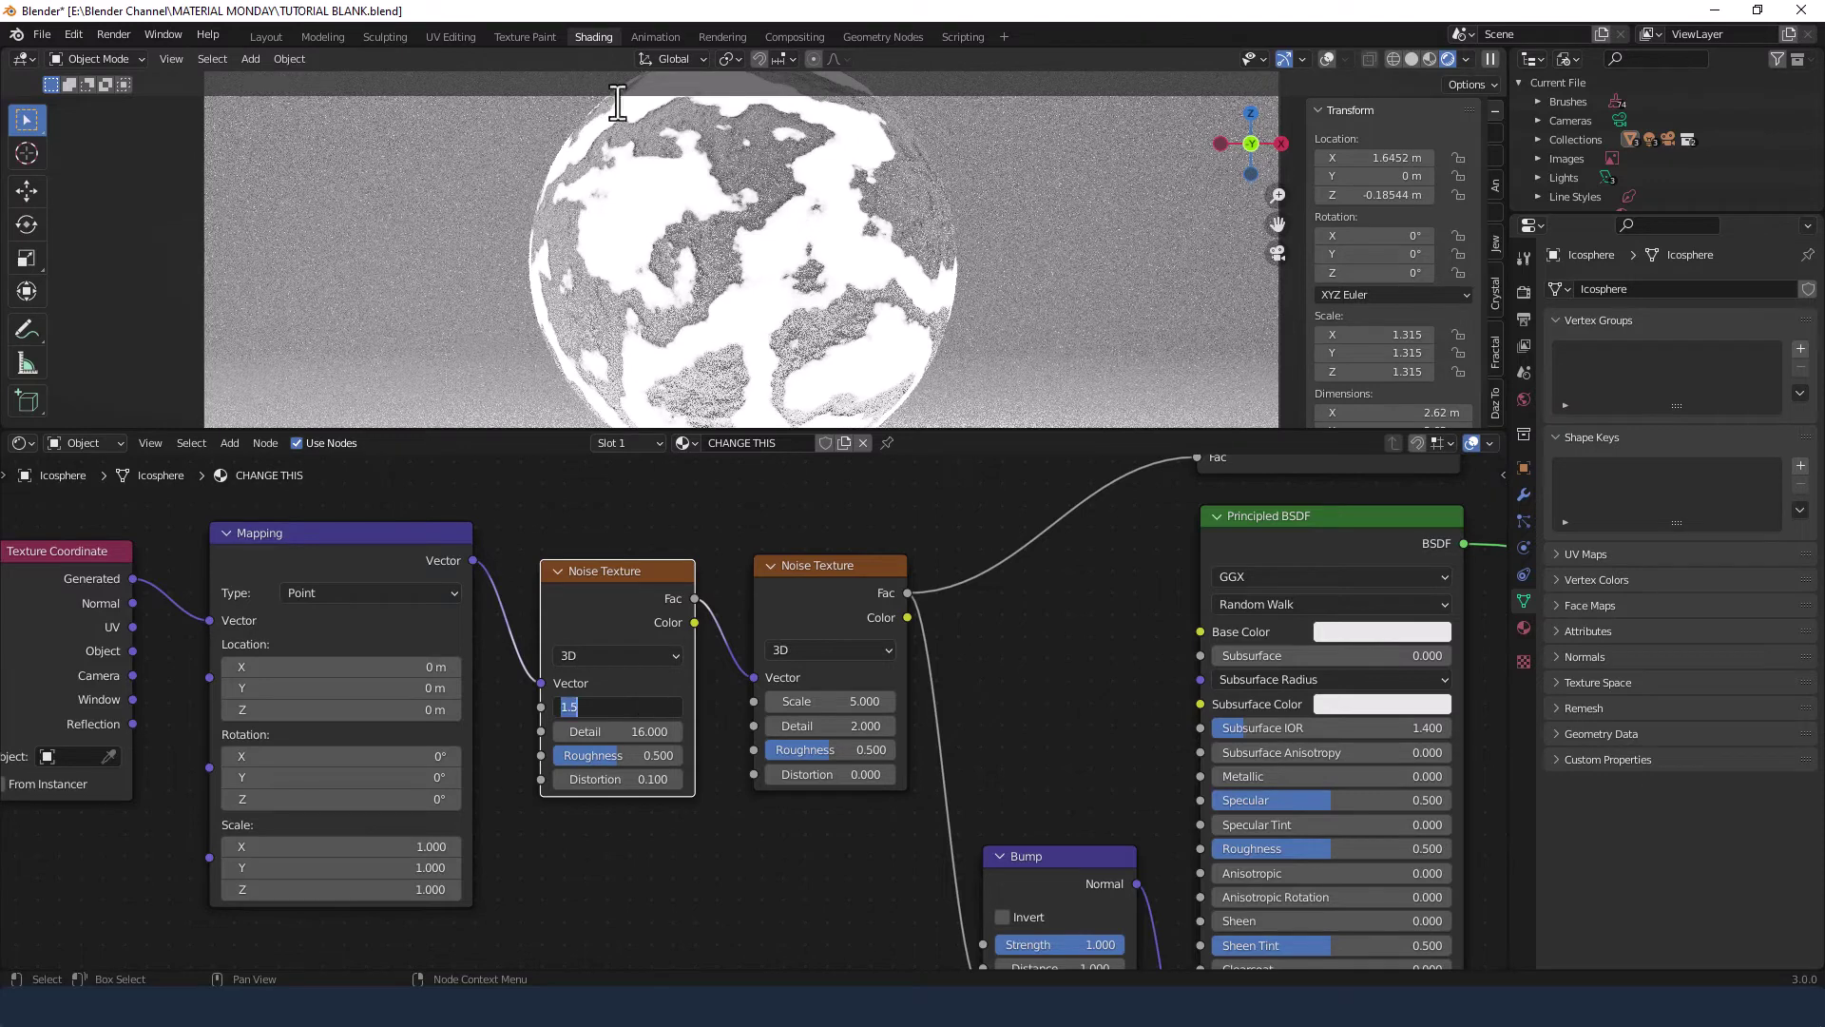
Give the second Noise Texture Scale 2.6, Detail 16, Roughness 0.4 and Distortion 0.05
left_click(853, 704)
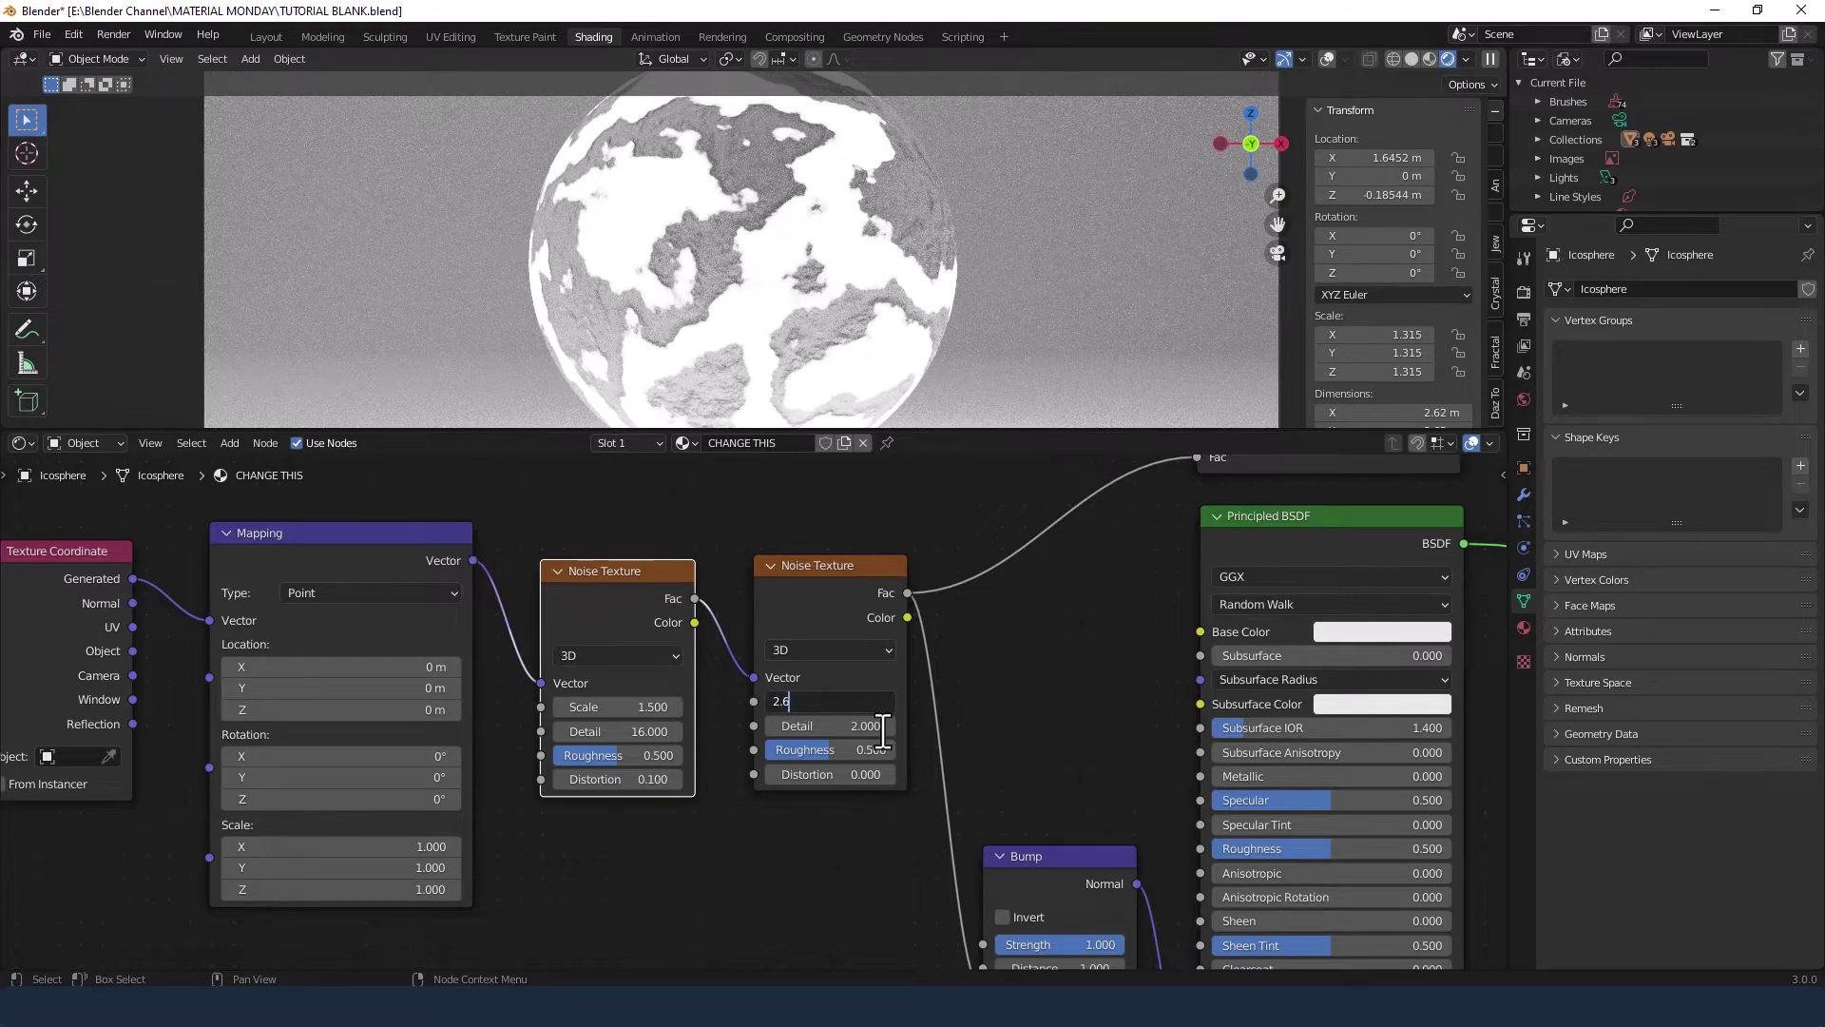
key("Tab")
type("16")
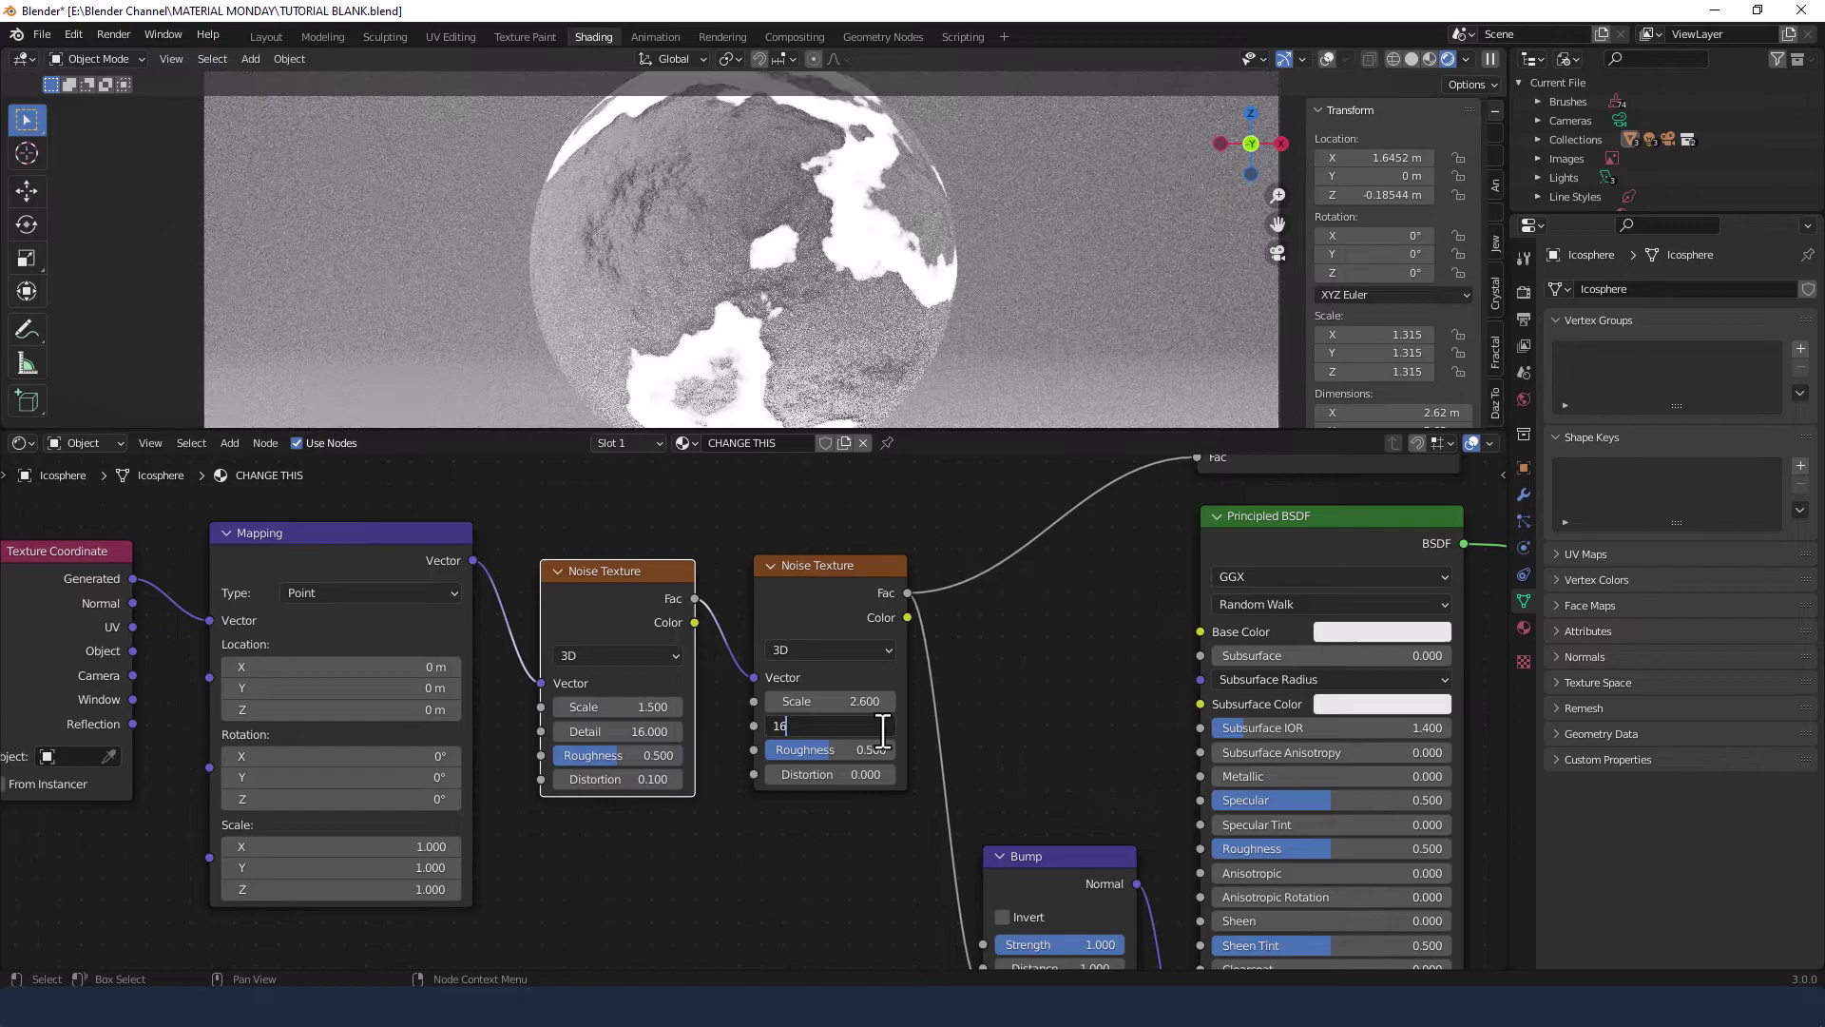
key("Tab")
type("0.4")
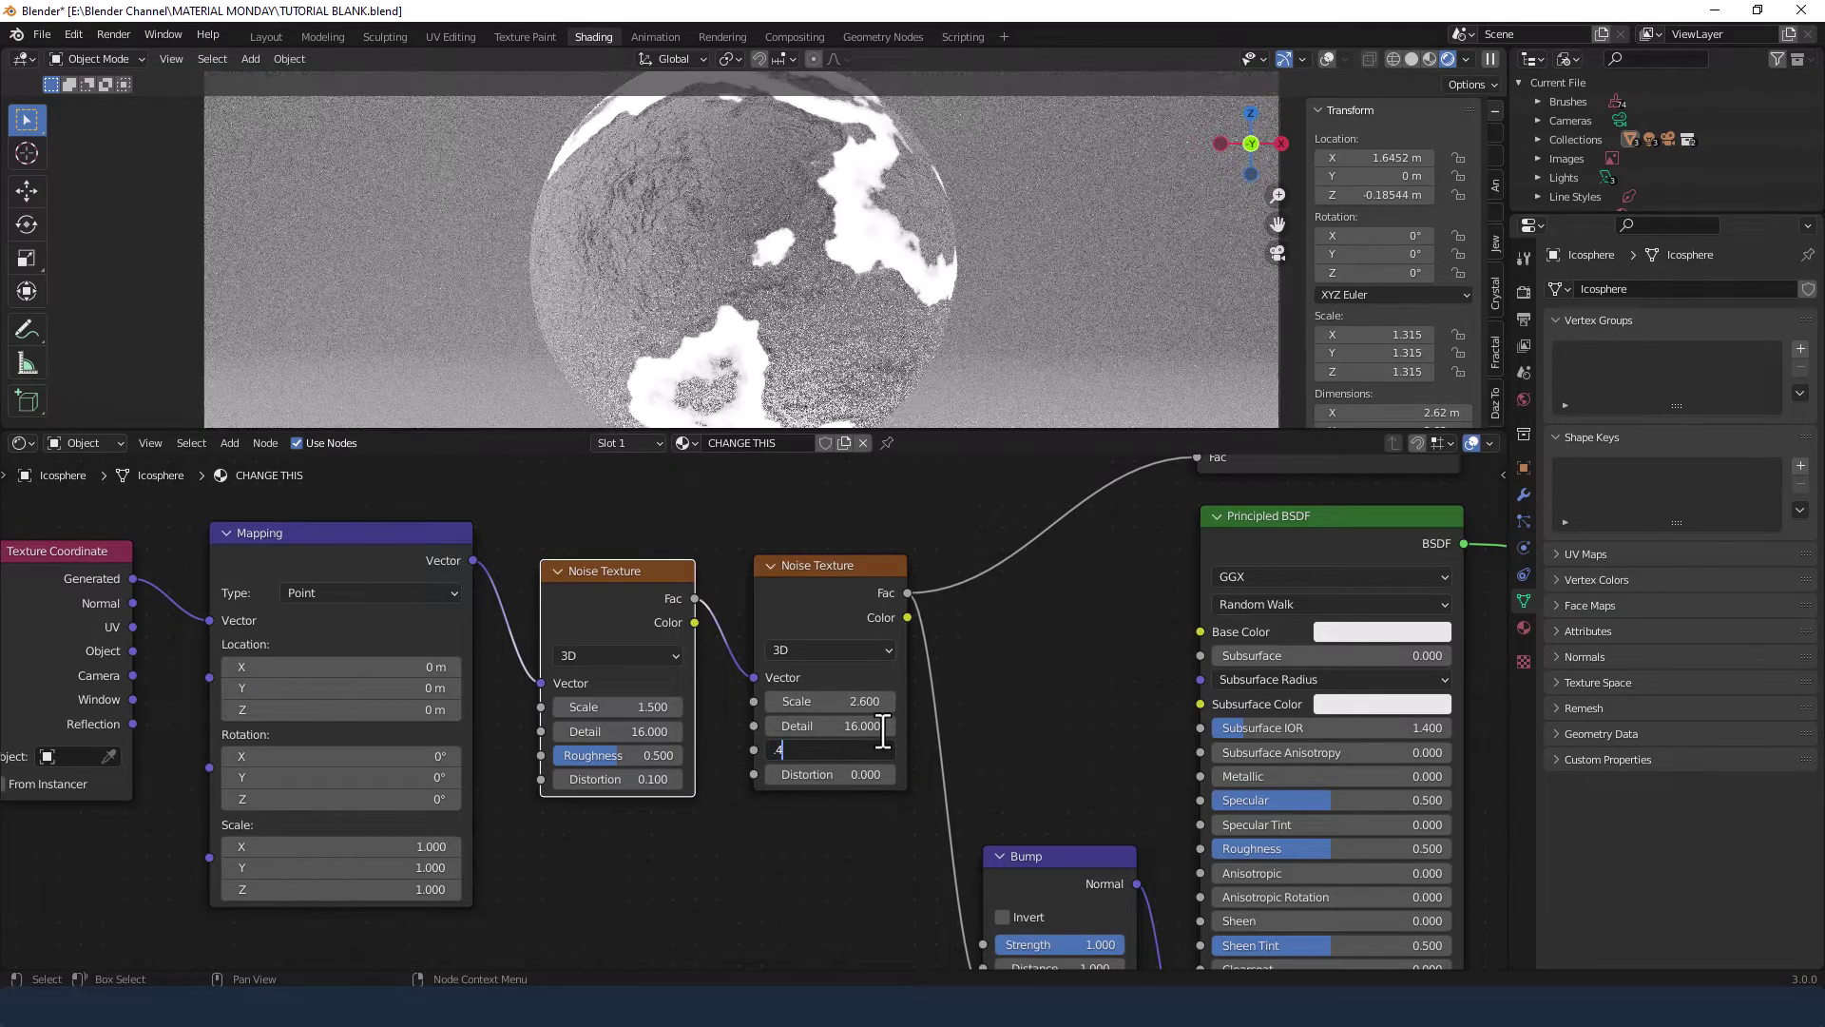
key("Tab")
type(".05")
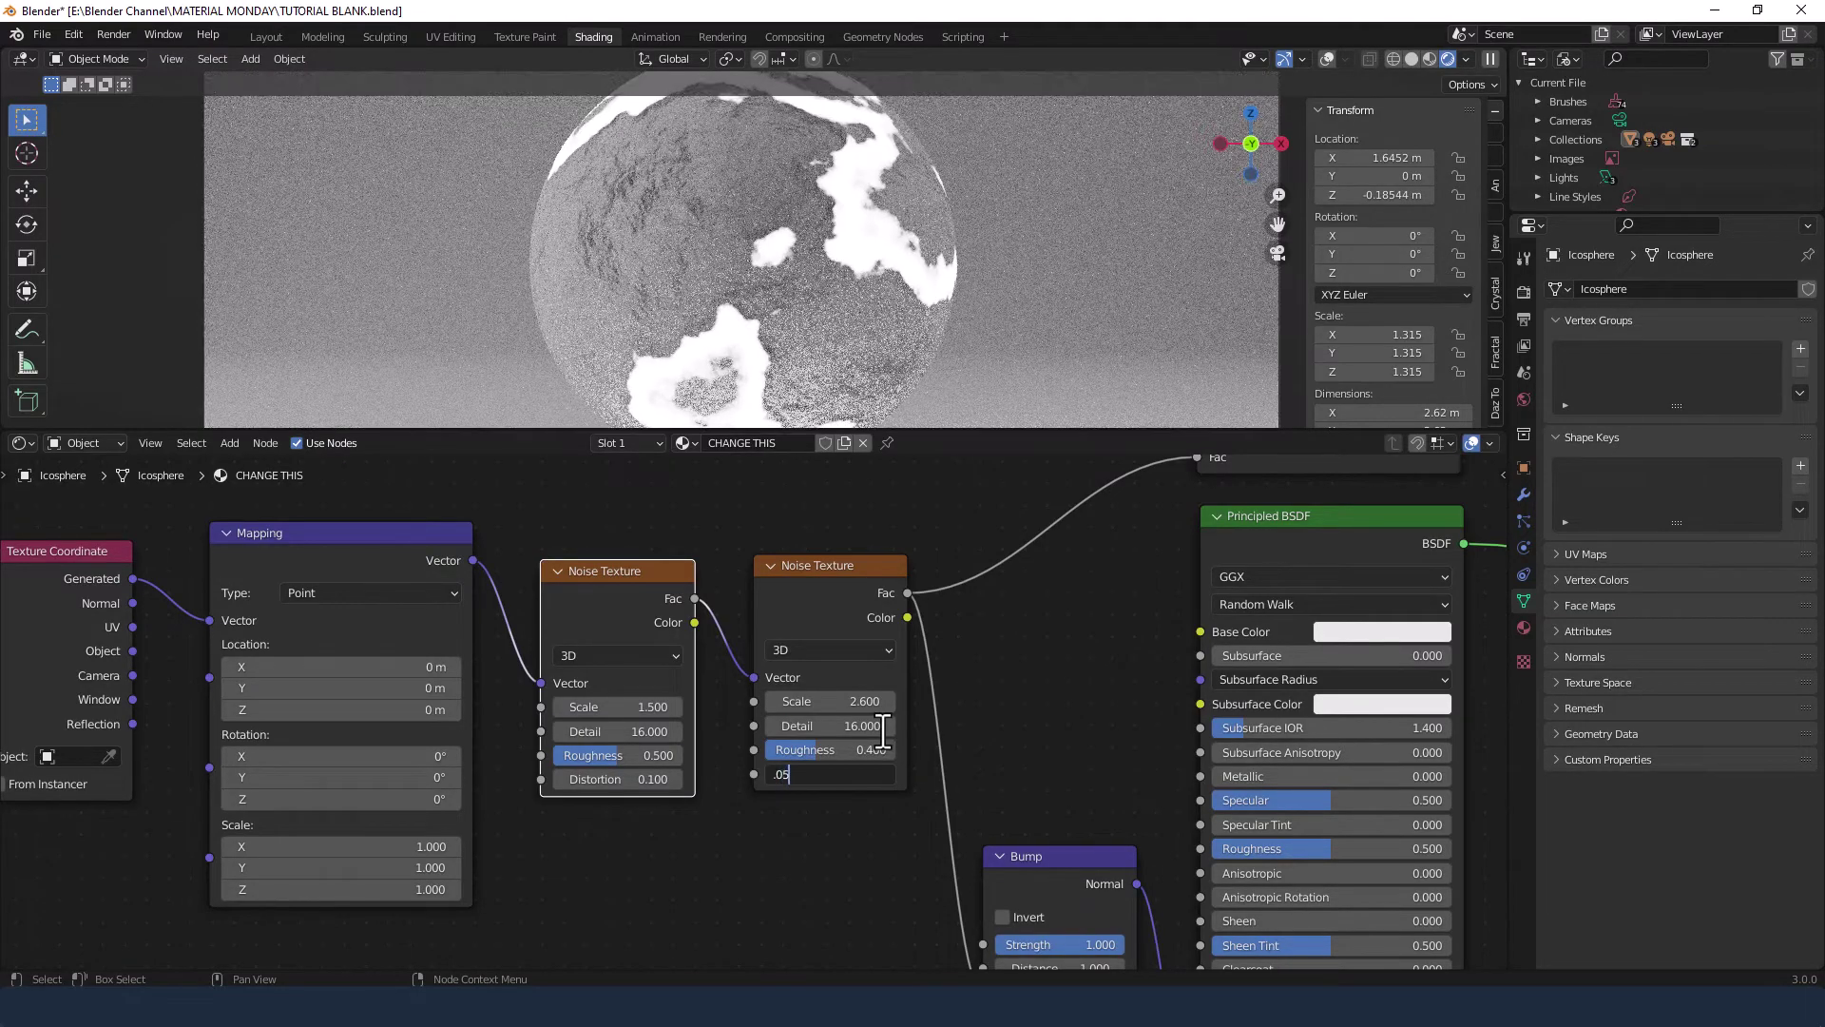
key("Return")
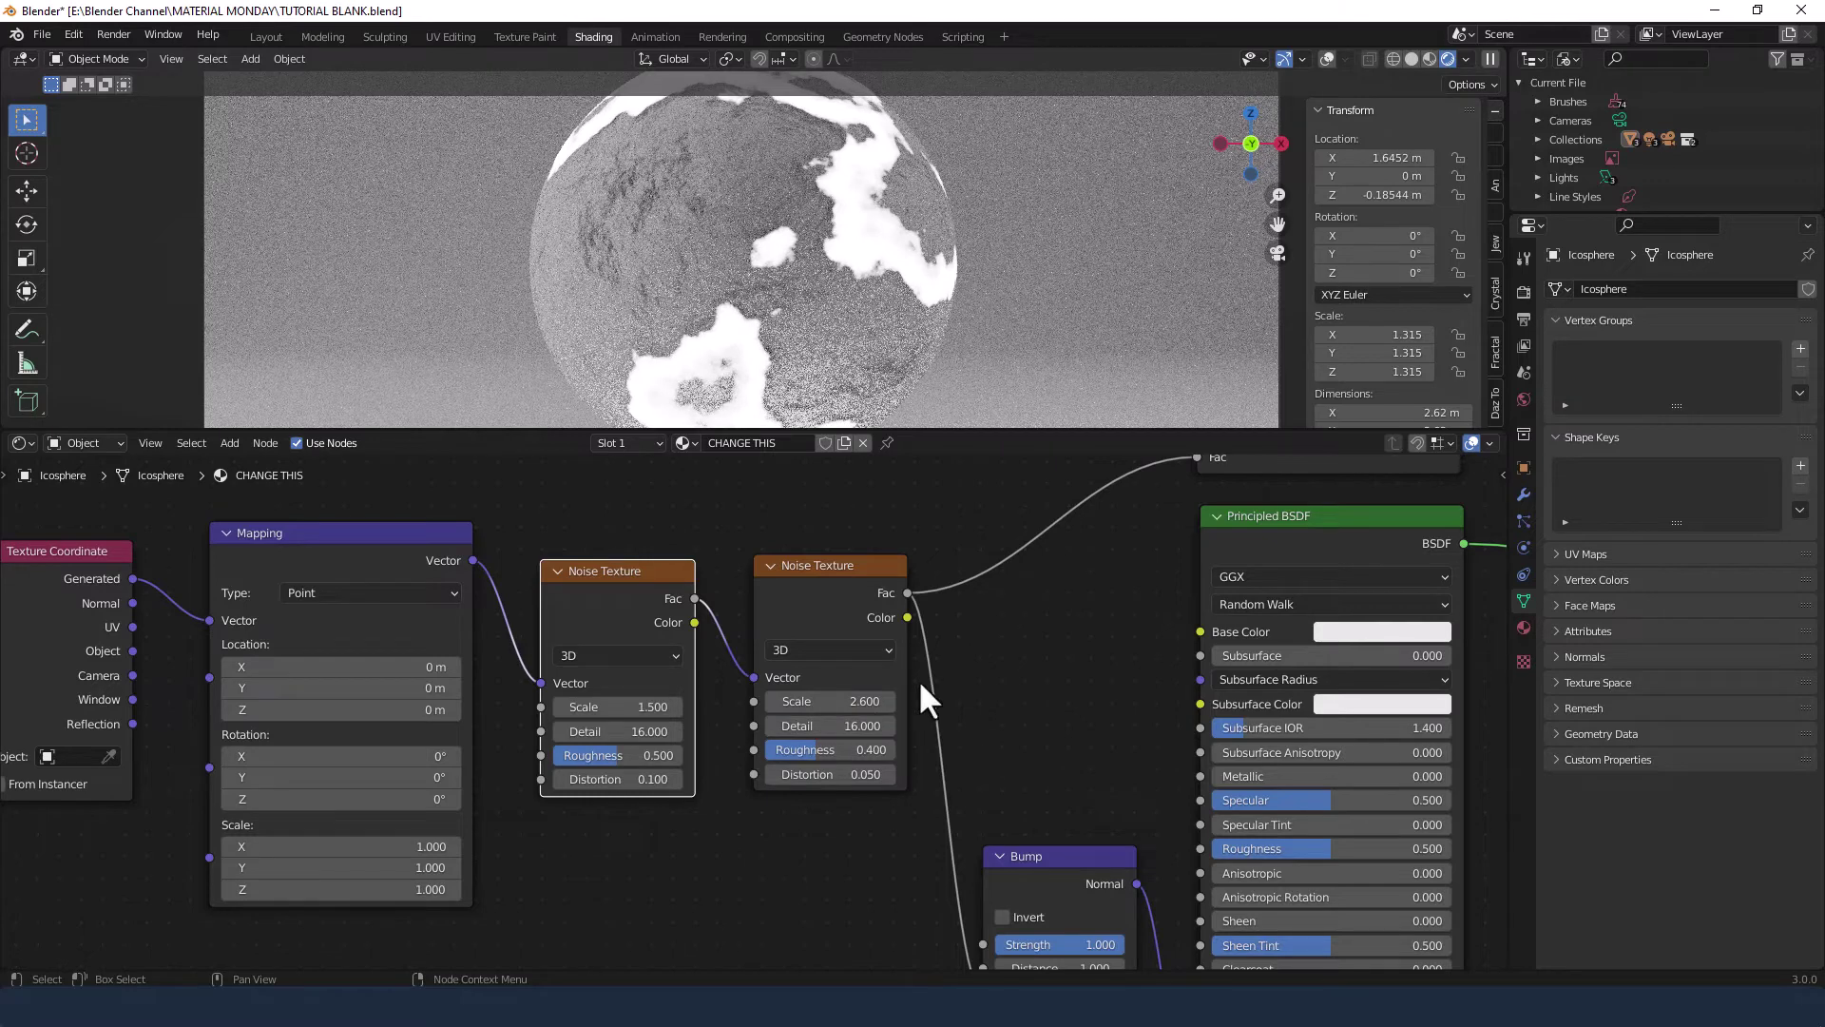
middle_click_drag(995, 711, 733, 550)
Set the Principled BSDF's Metallic to 0.25 and Specular to 0.35
left_click(891, 604)
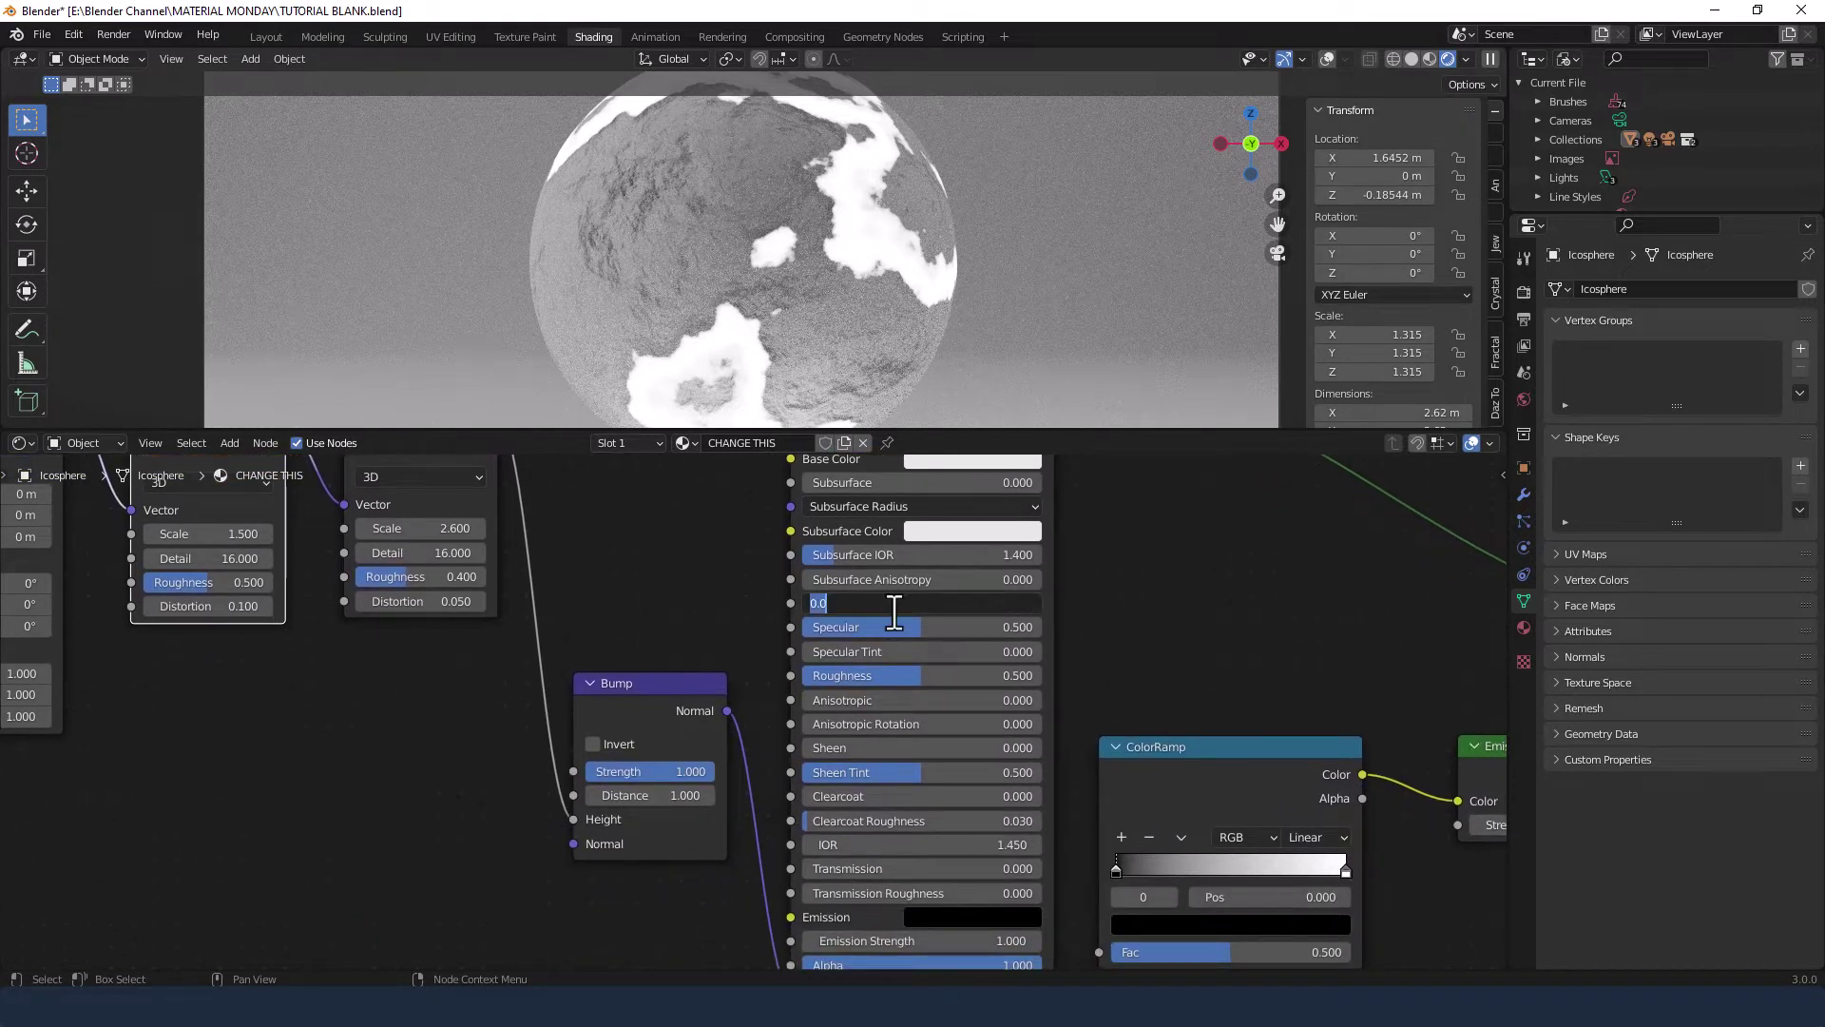
type(".25")
key("Return")
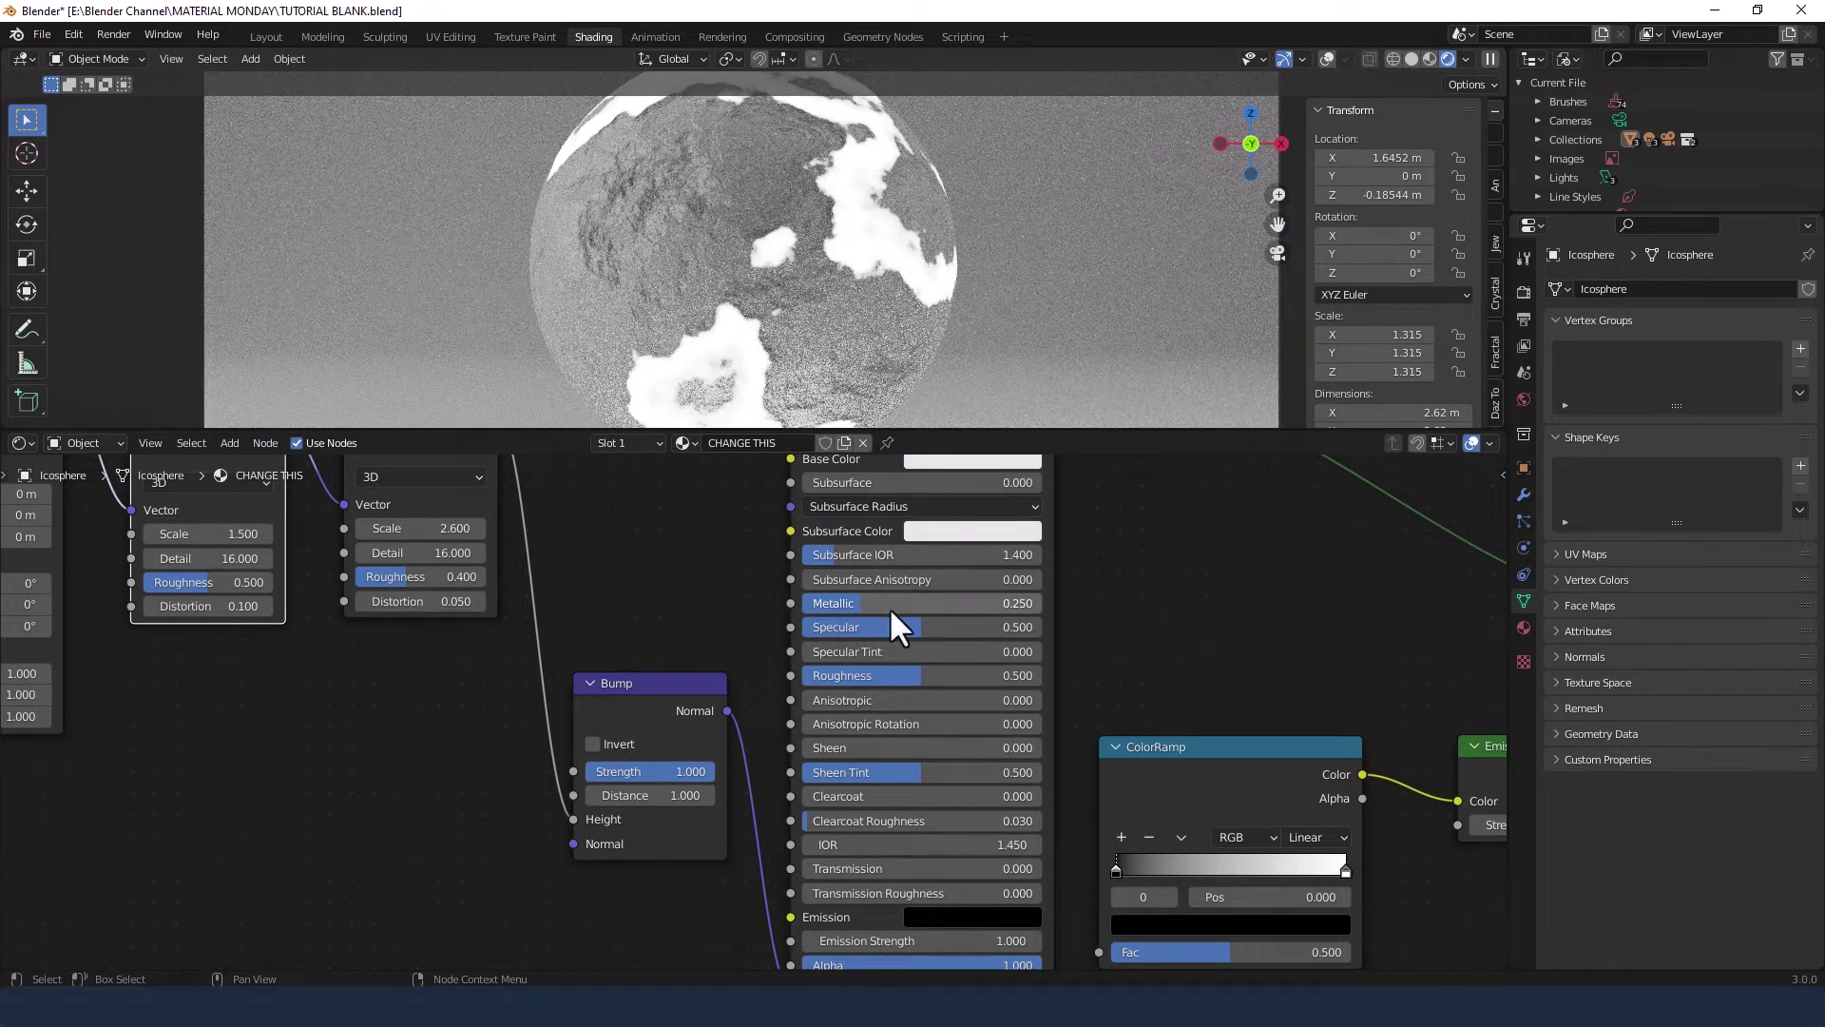
left_click(901, 625)
key("BackSpace")
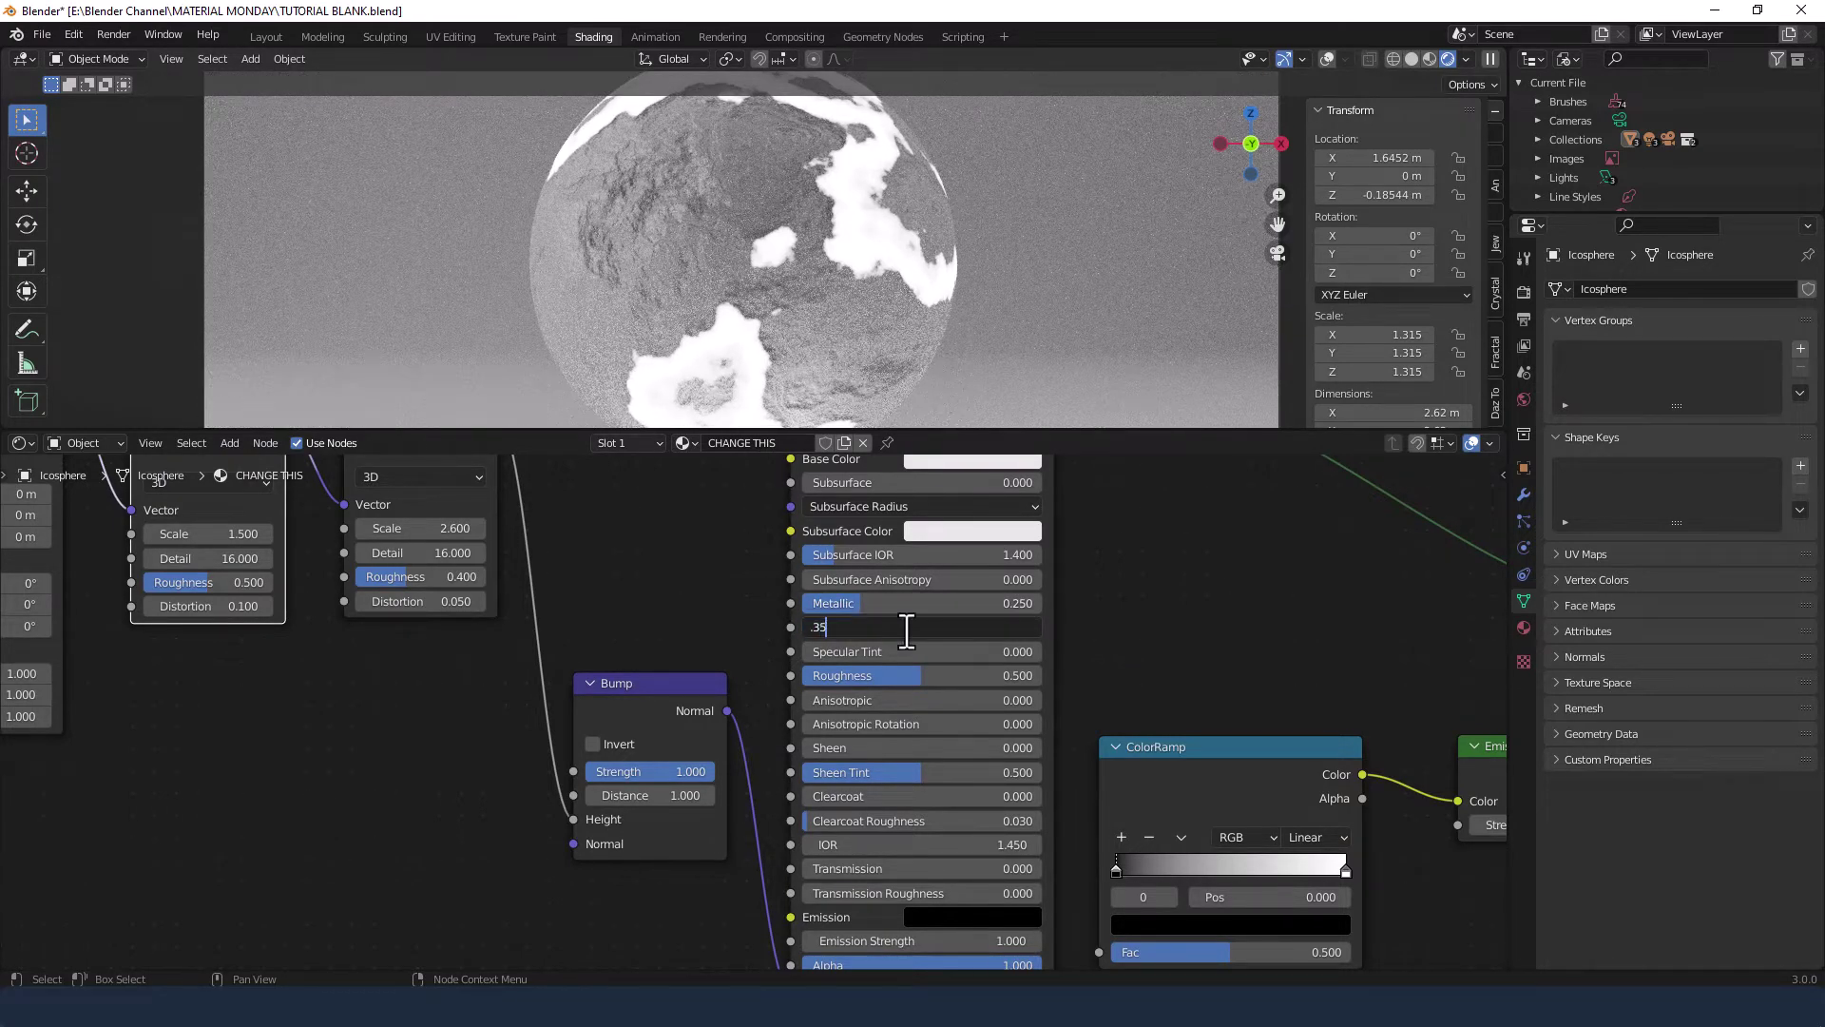
type(".35")
key("Return")
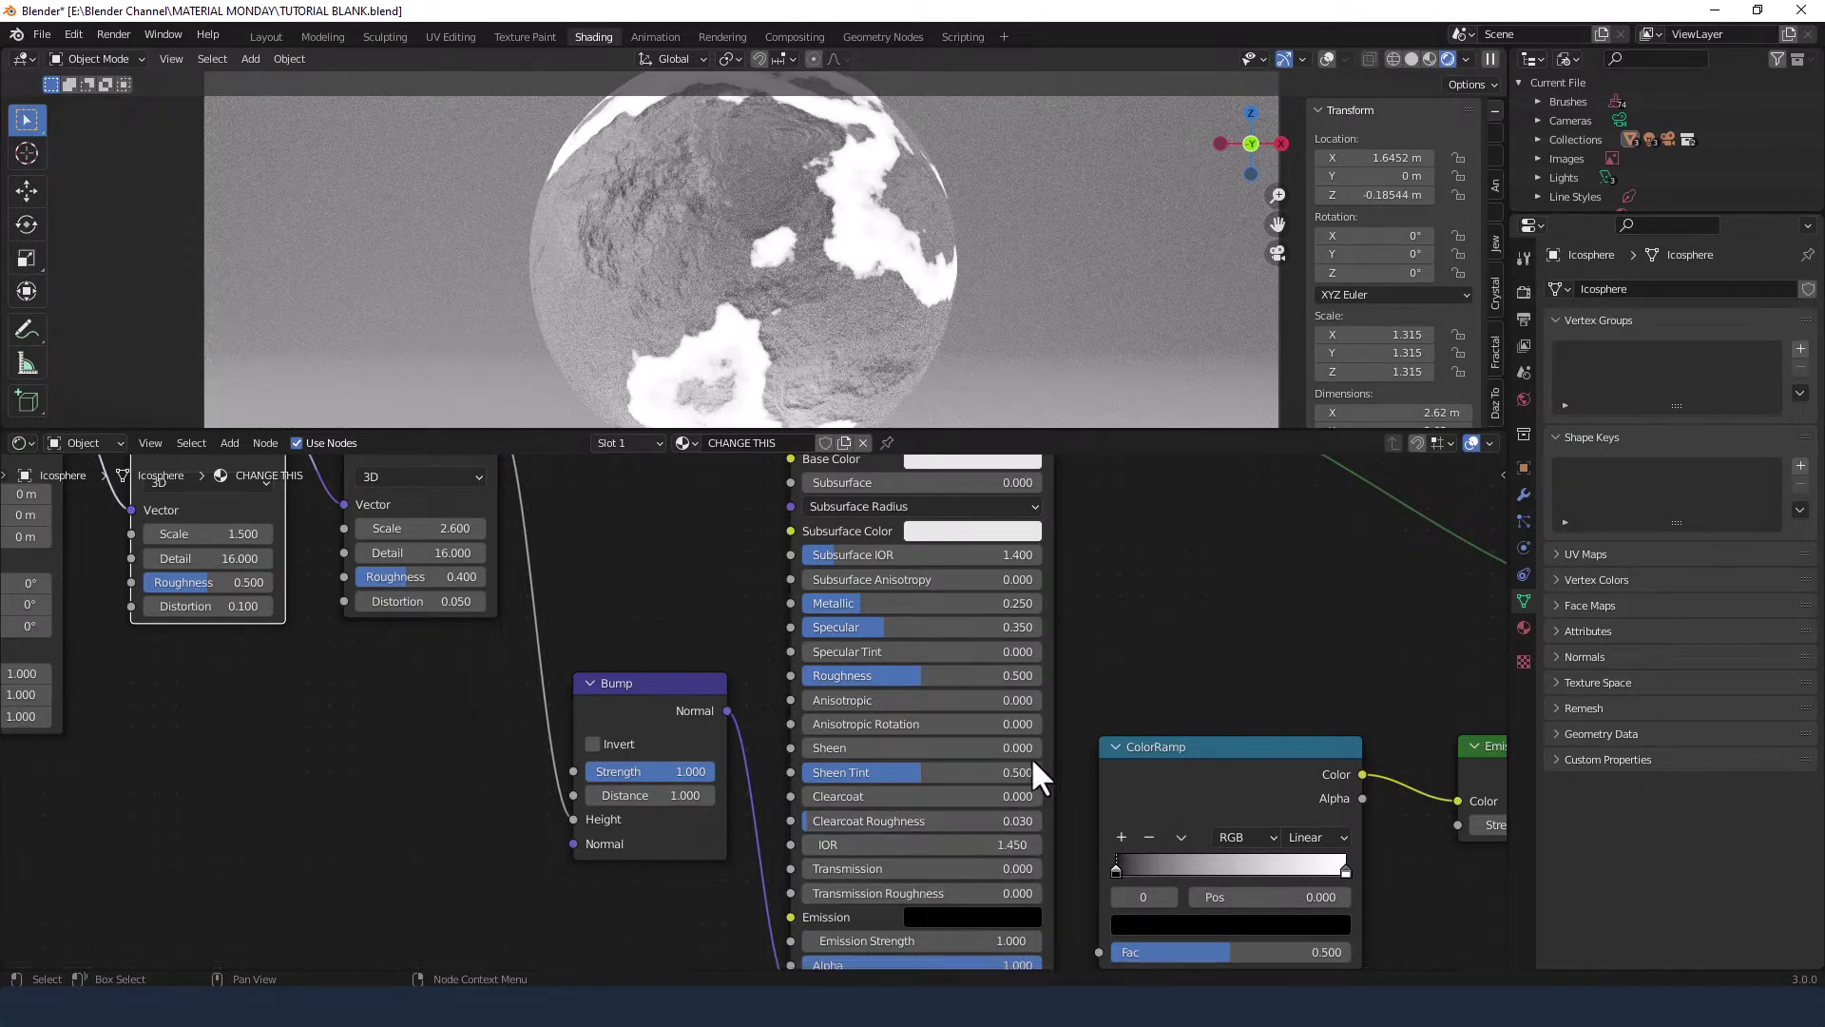
middle_click_drag(1198, 689, 927, 602)
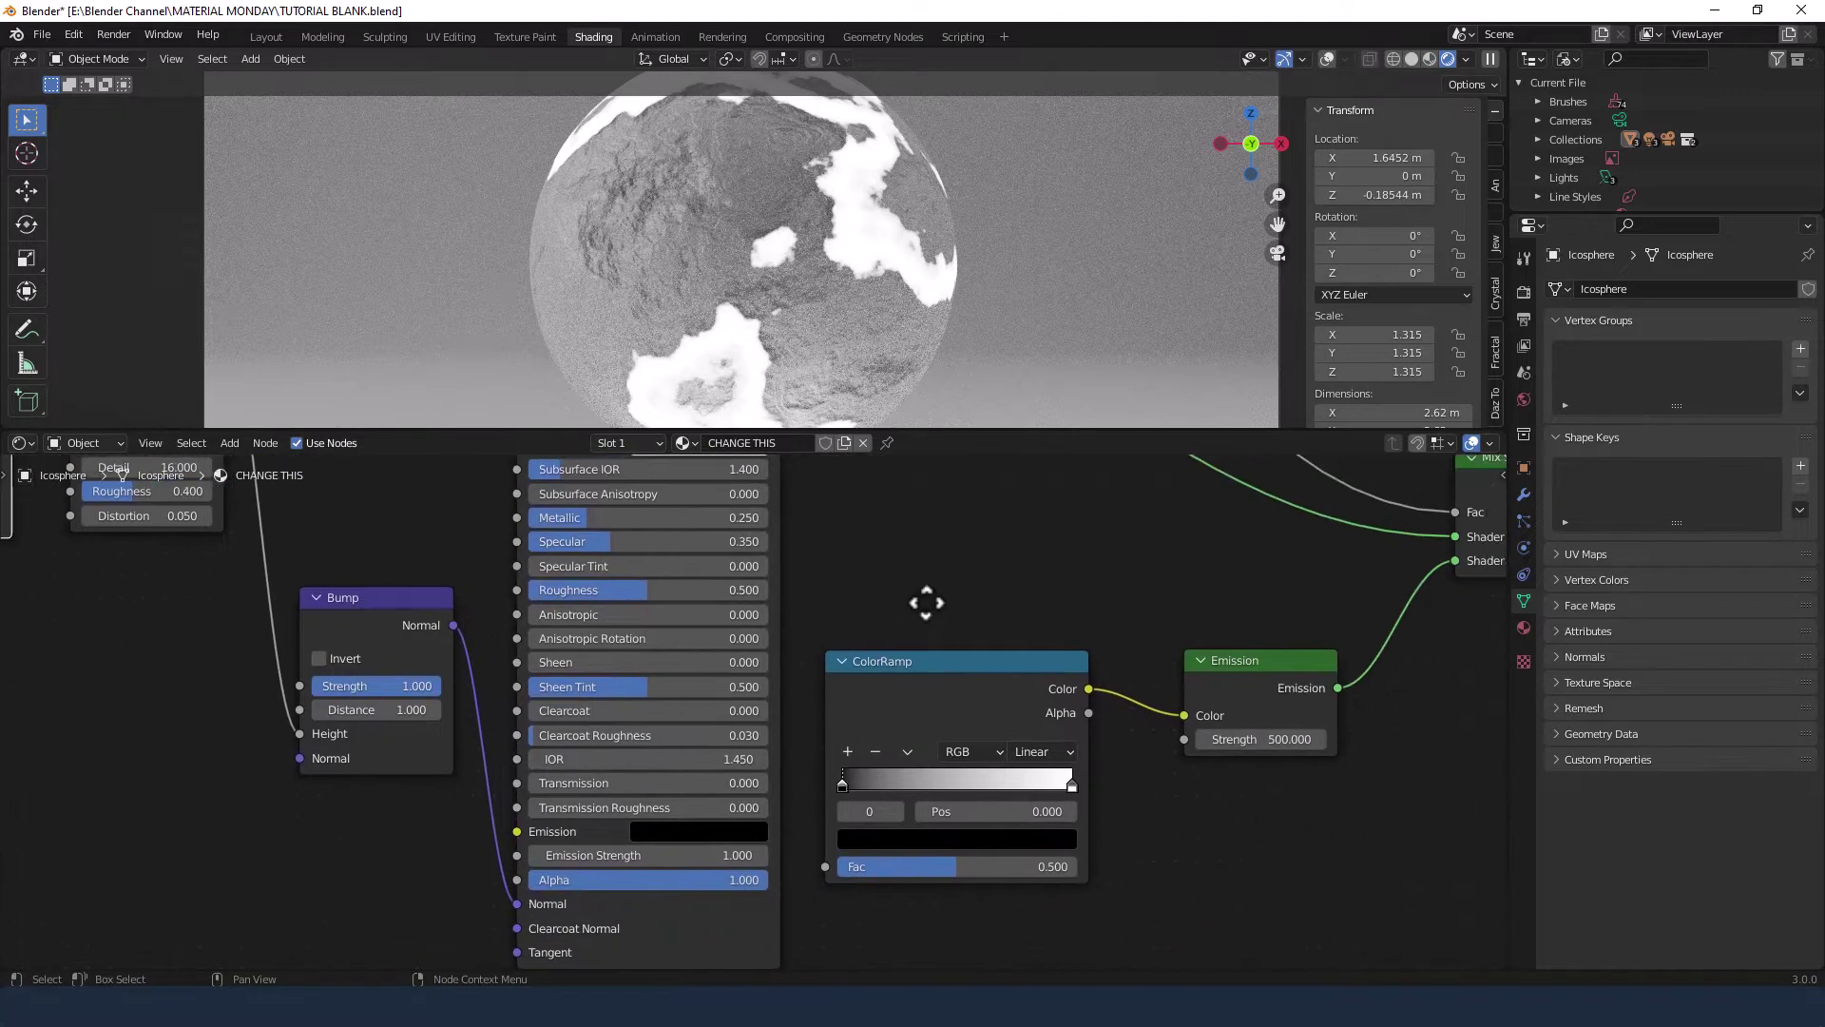
Darken the Principled BSDF Base Color to near-black (value 0.002)
scroll(966, 719, "up", 2)
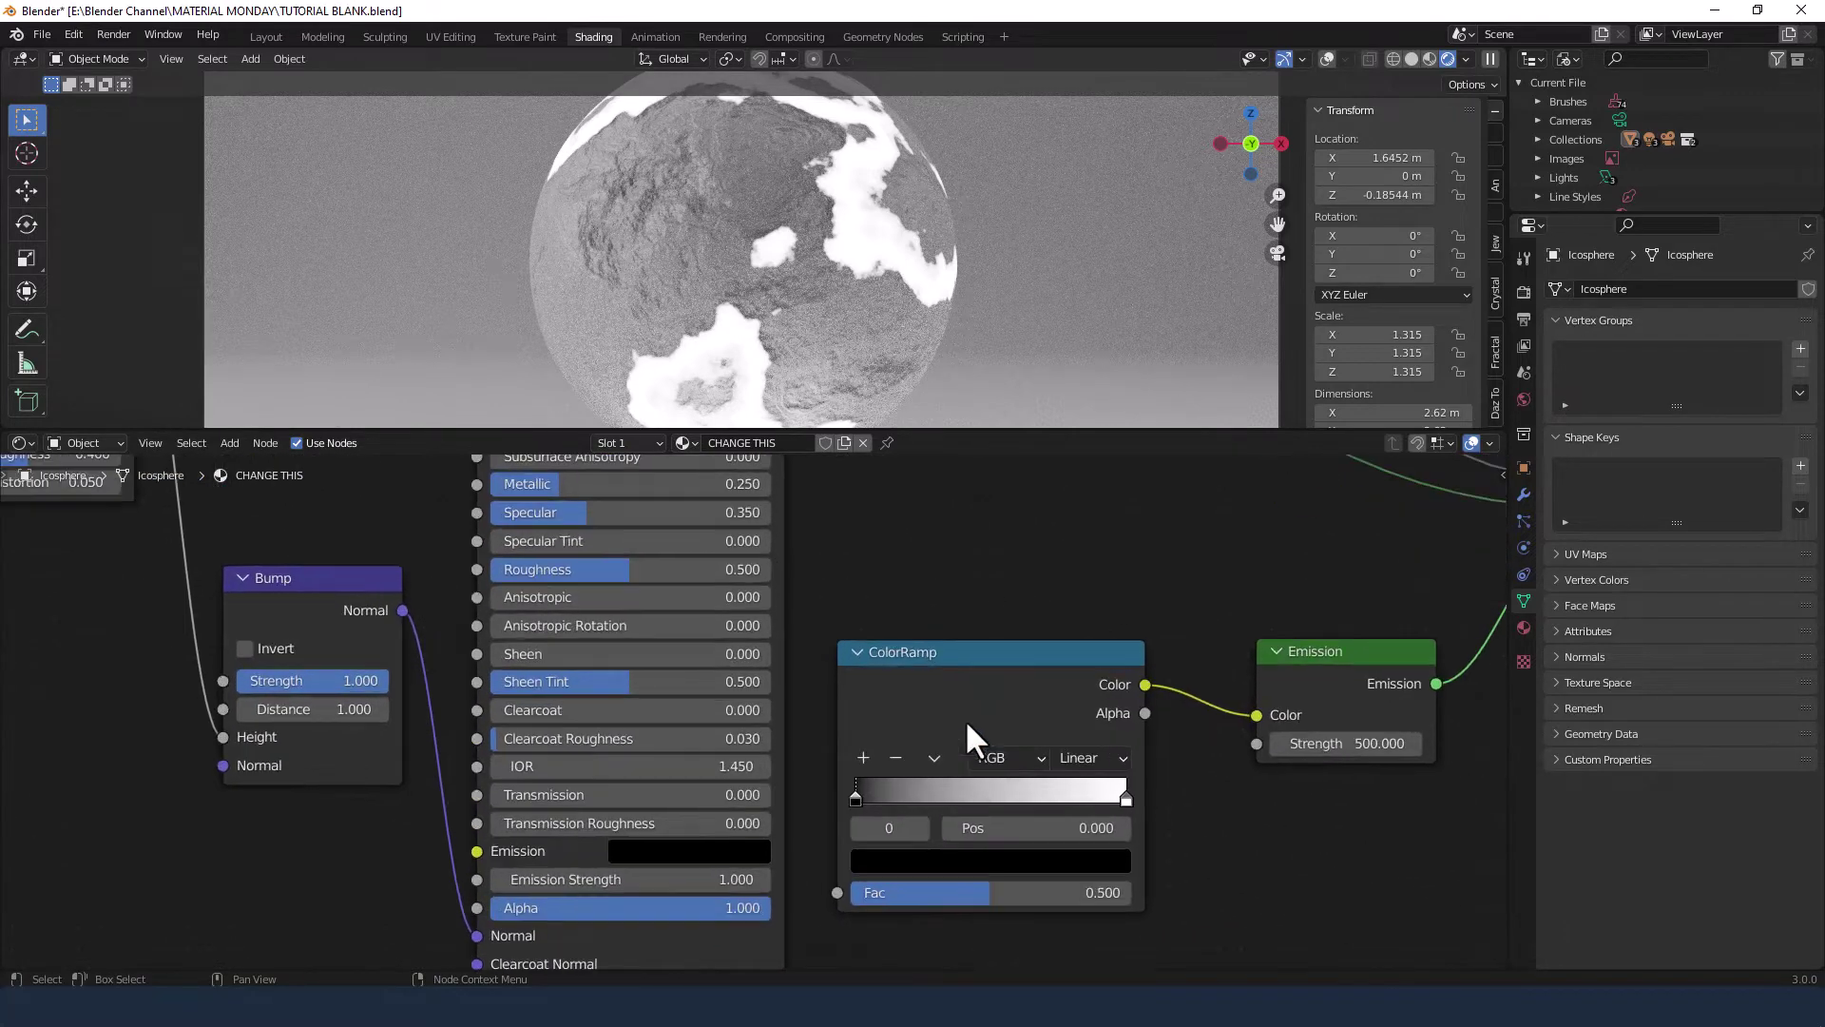
middle_click_drag(1027, 604, 945, 660)
scroll(920, 546, "down", 3)
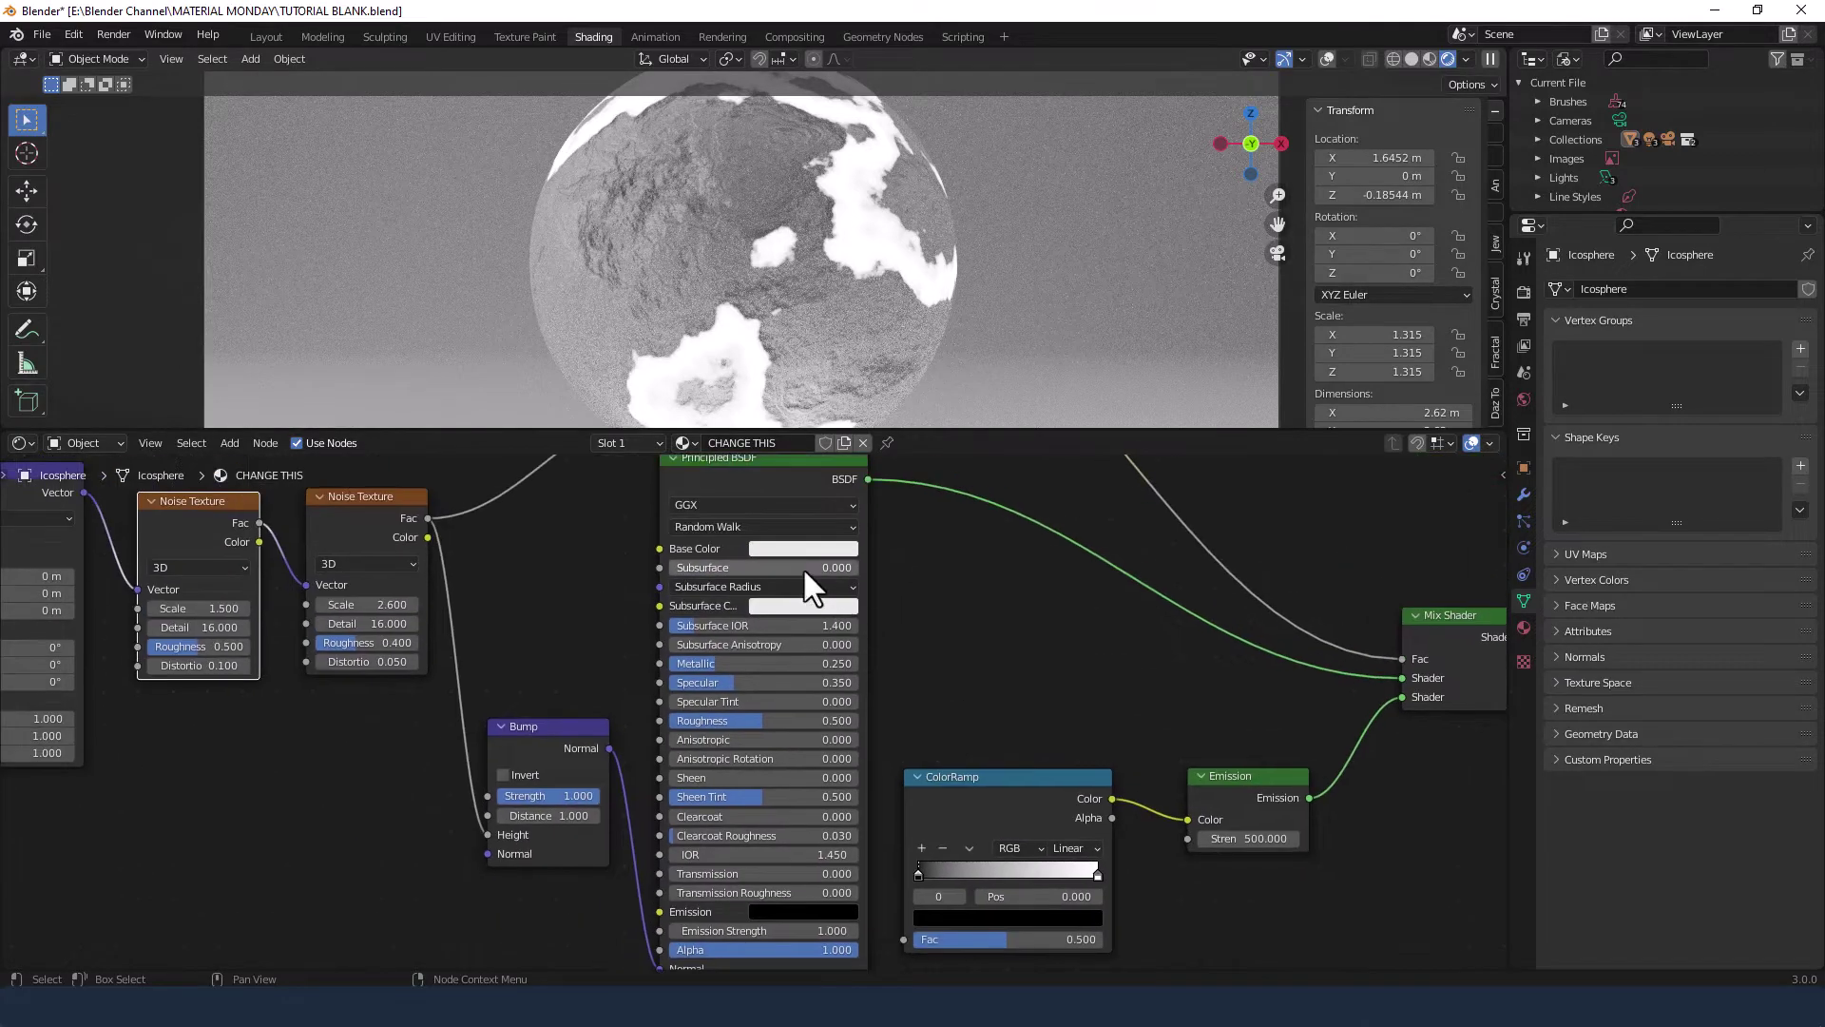
scroll(802, 568, "up", 2)
left_click(801, 470)
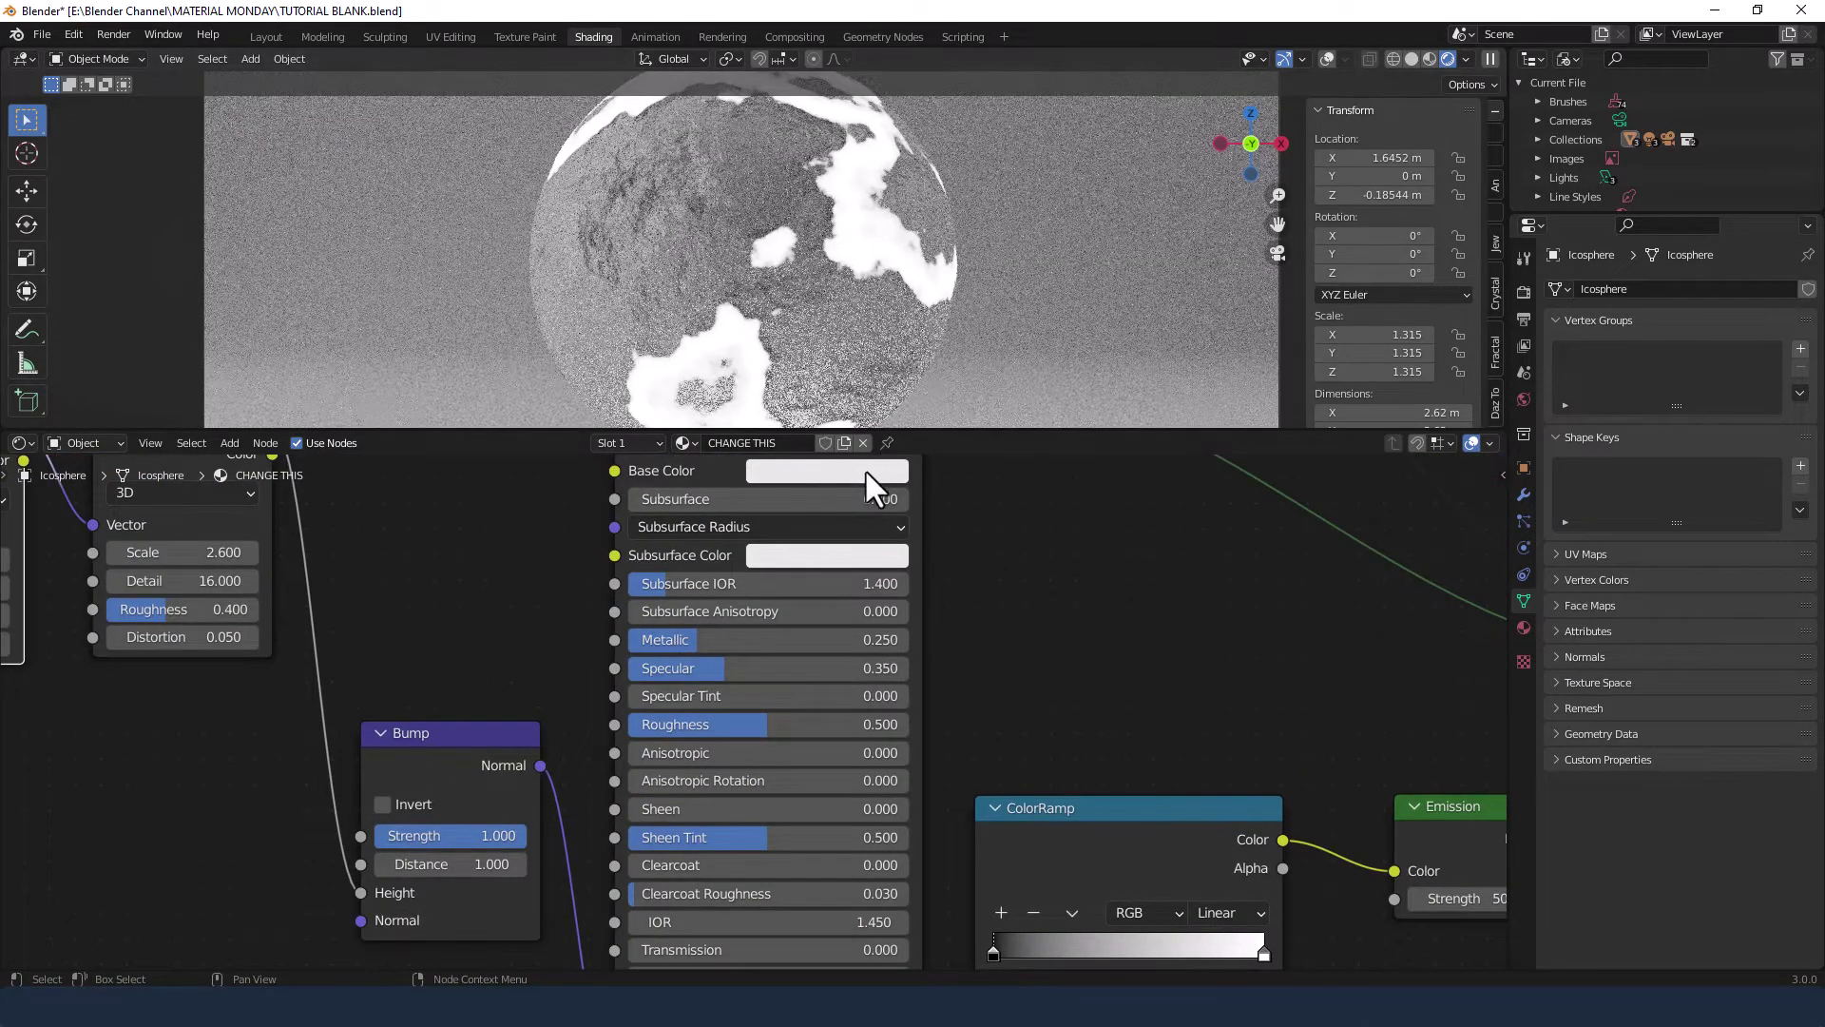
left_click_drag(967, 112, 968, 286)
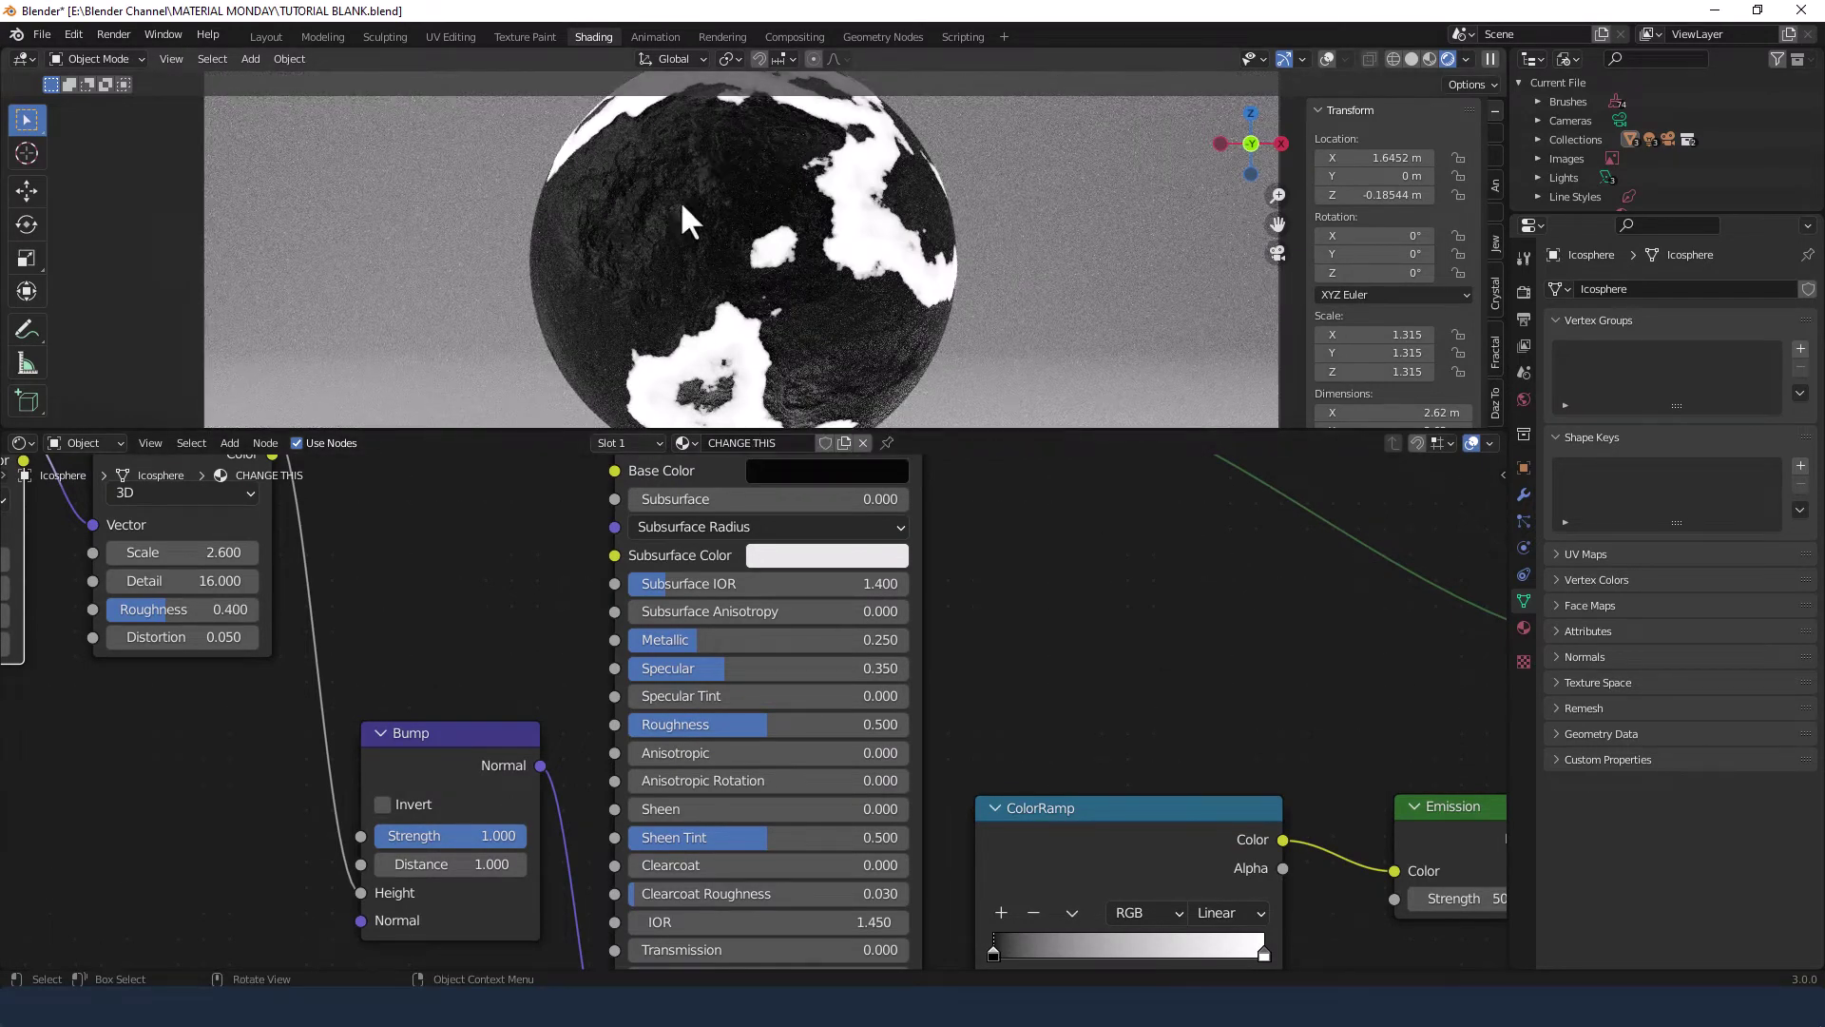
Make the emission ramp's first stop saturated red at about 0.42, and the second stop orange
middle_click_drag(1218, 717, 947, 474)
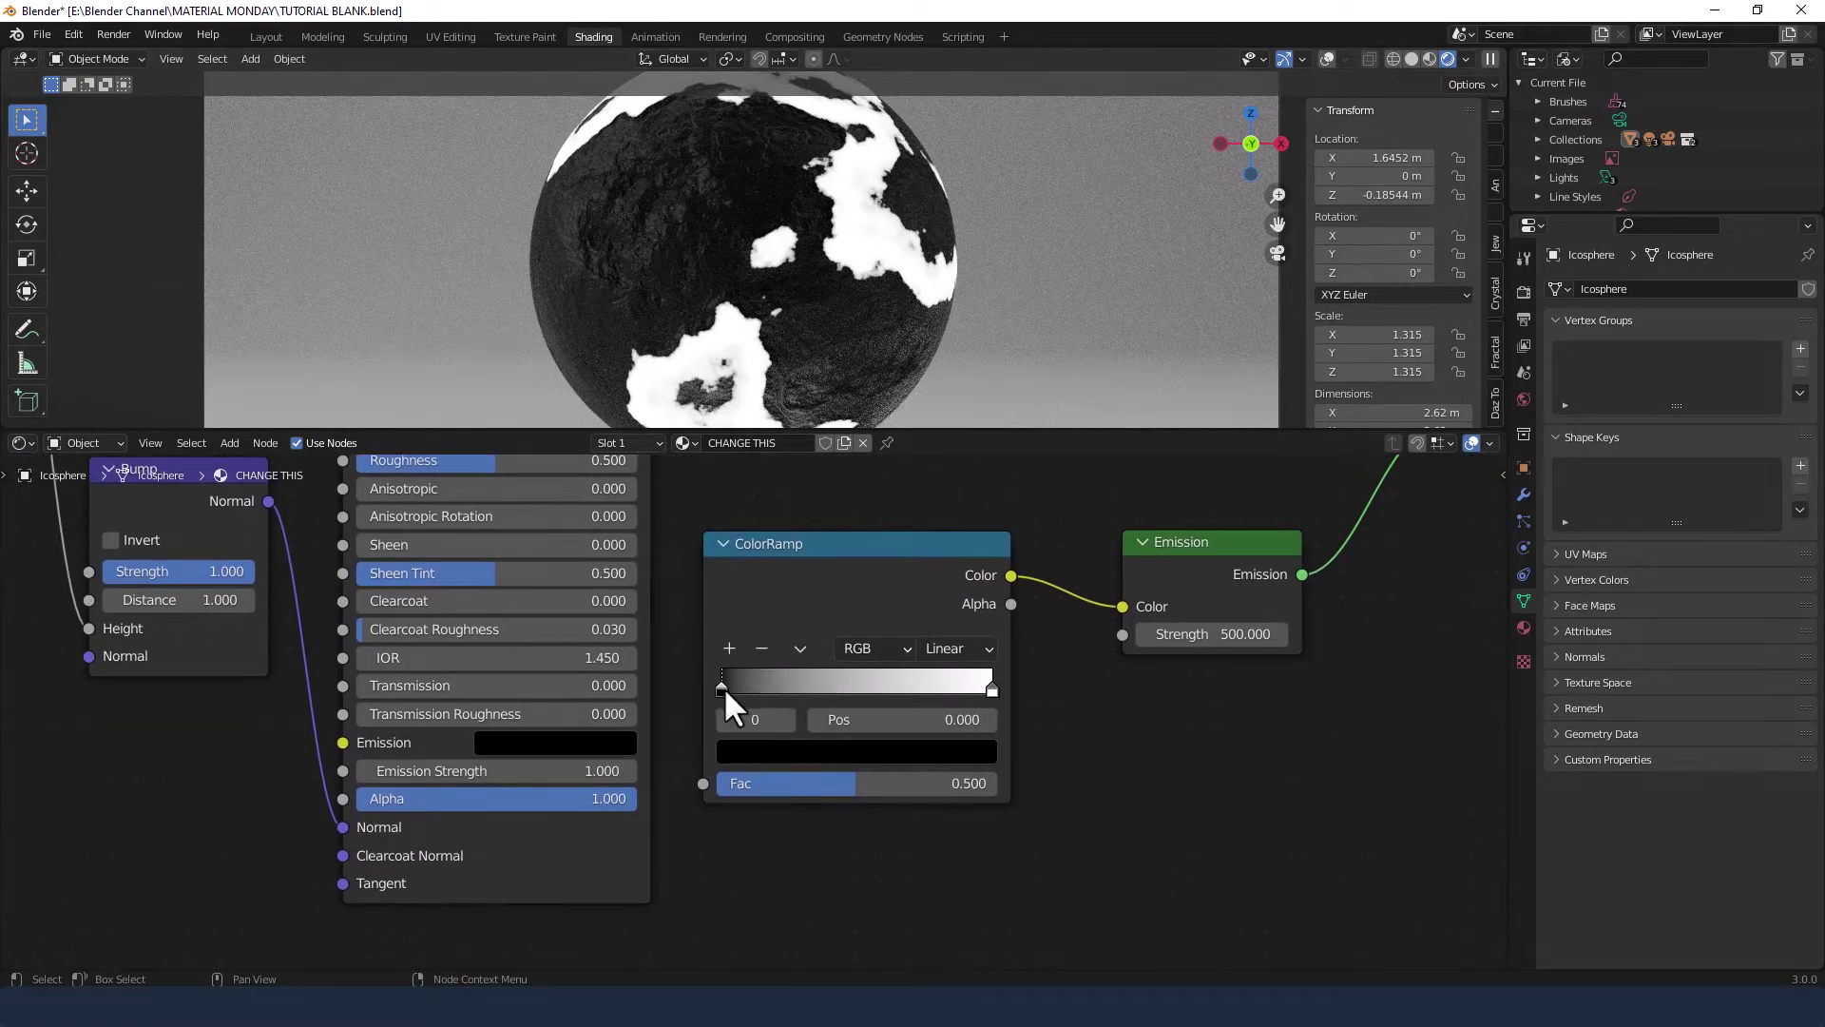
left_click_drag(722, 688, 841, 692)
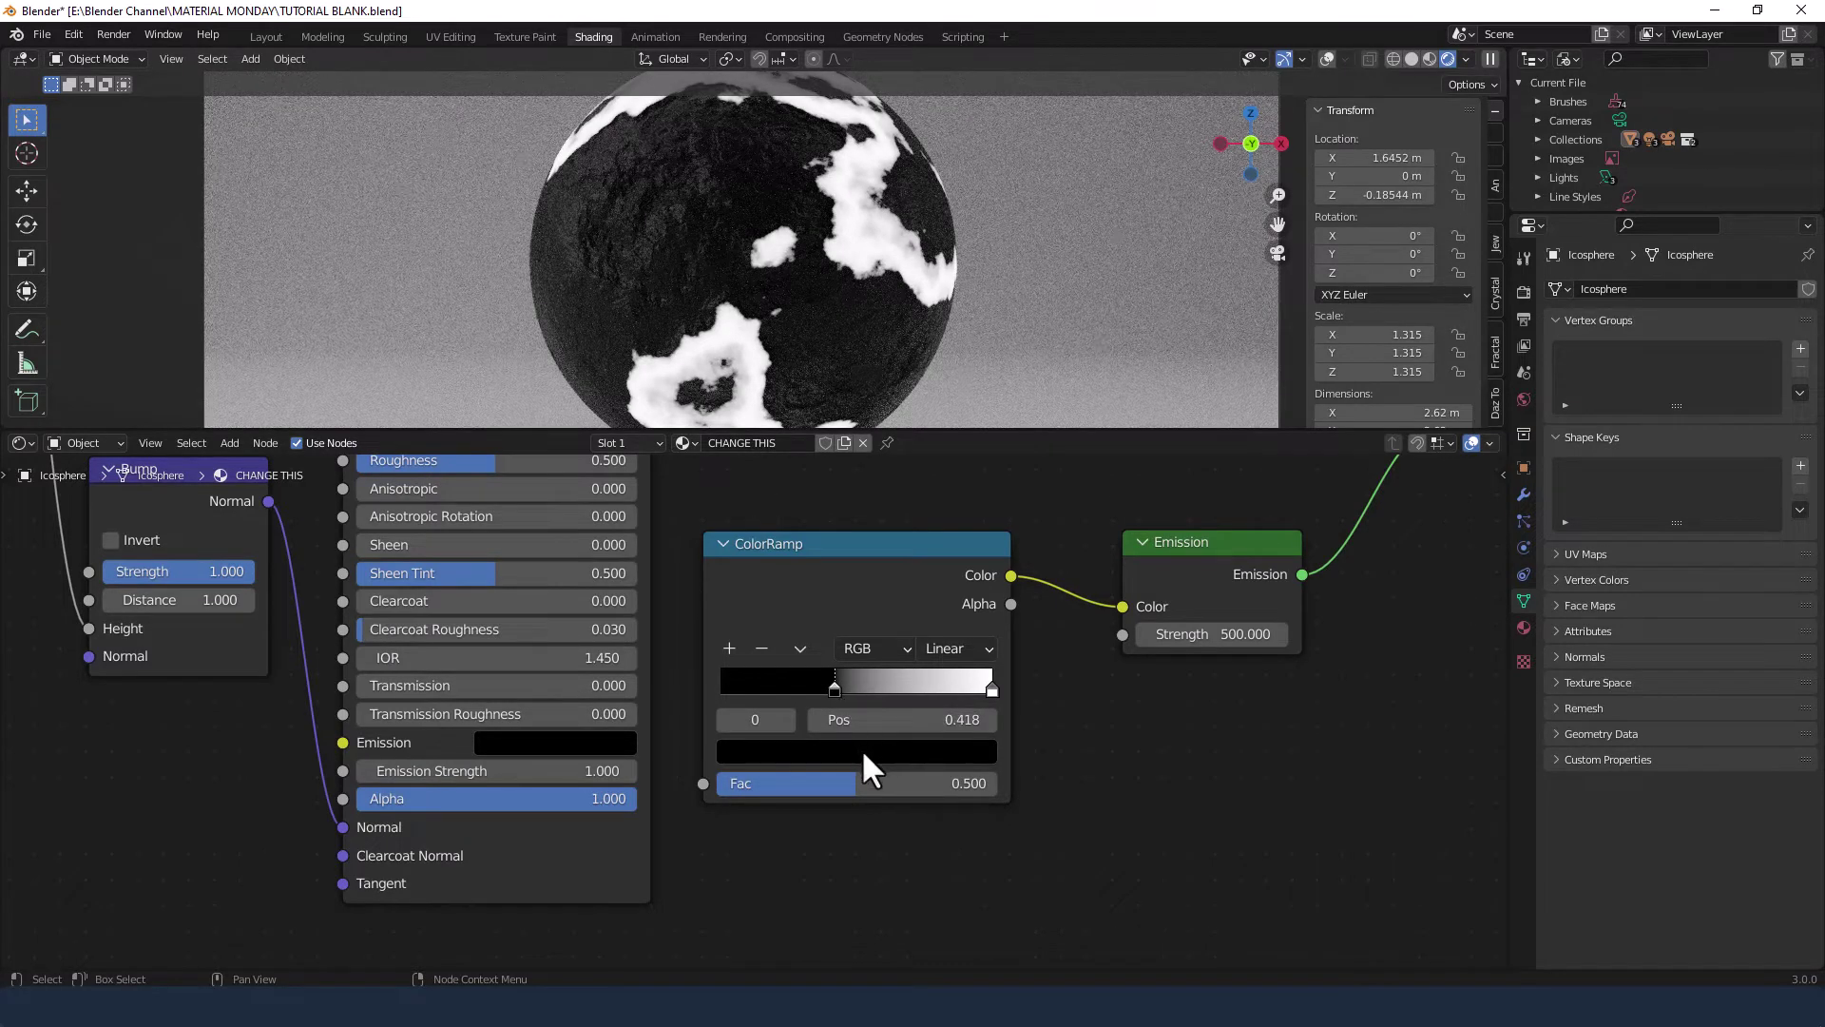
left_click(861, 749)
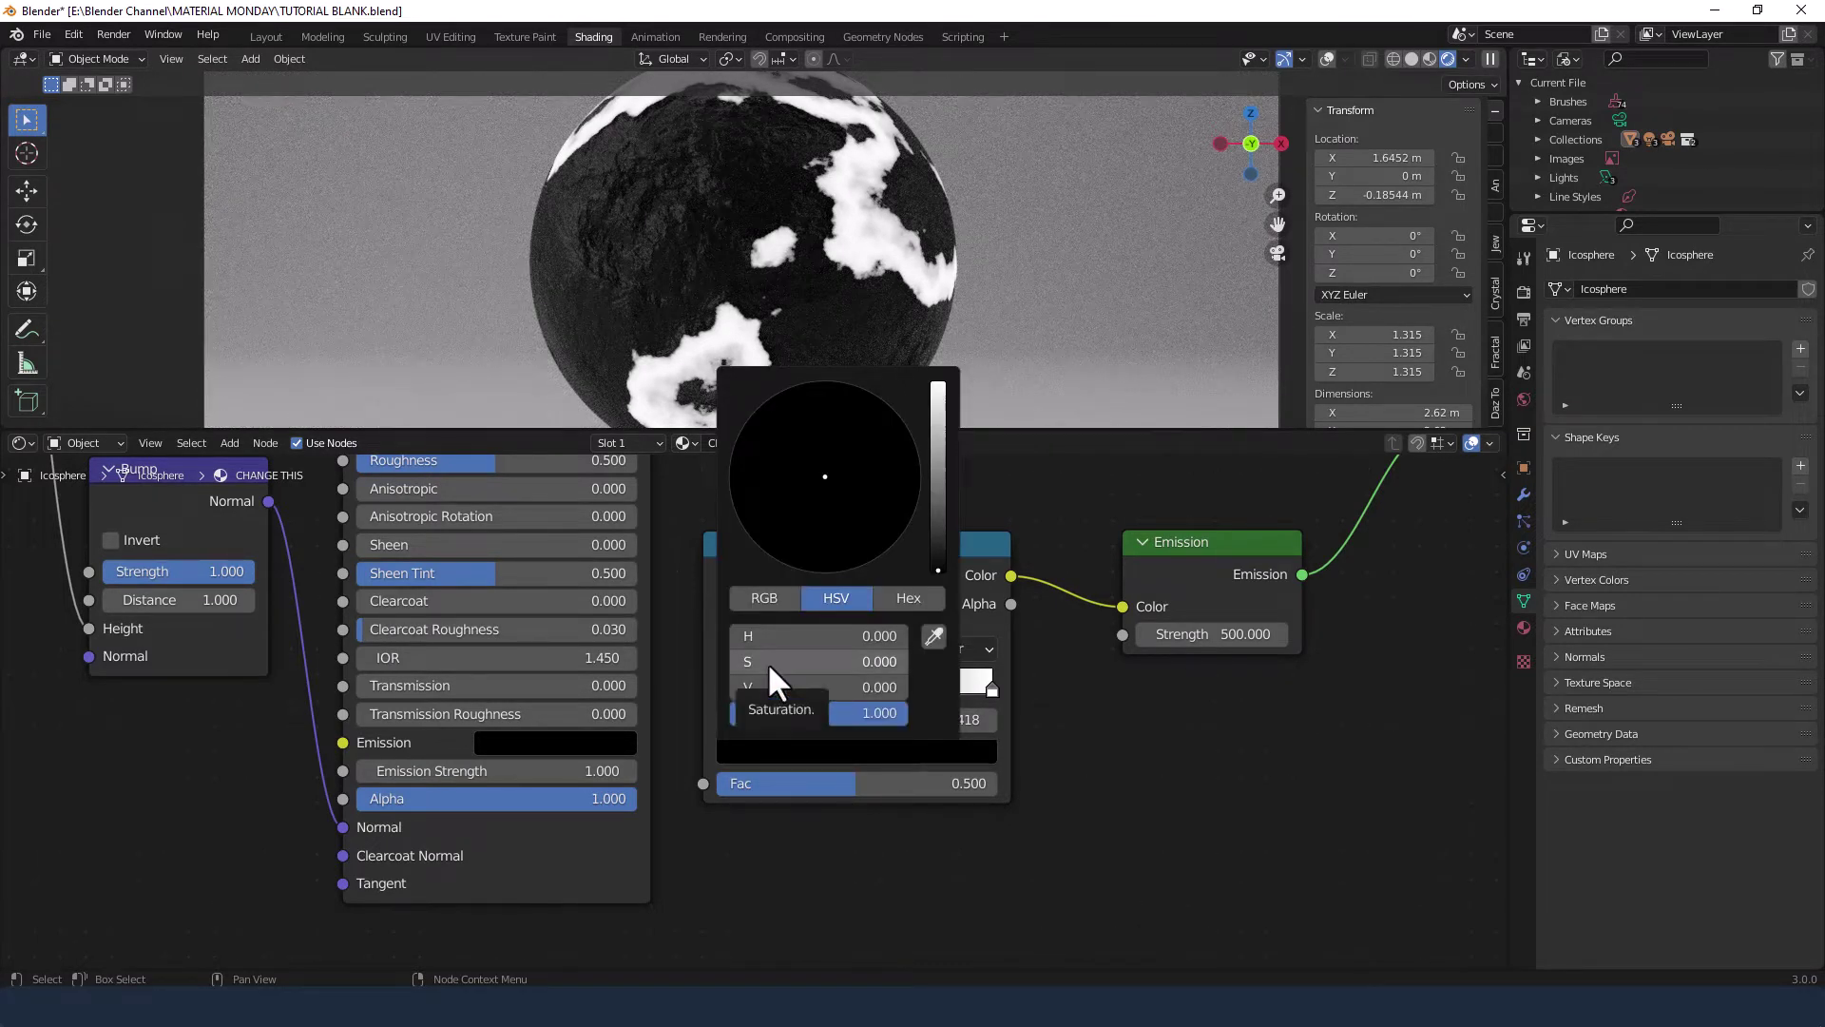
left_click_drag(820, 685, 912, 684)
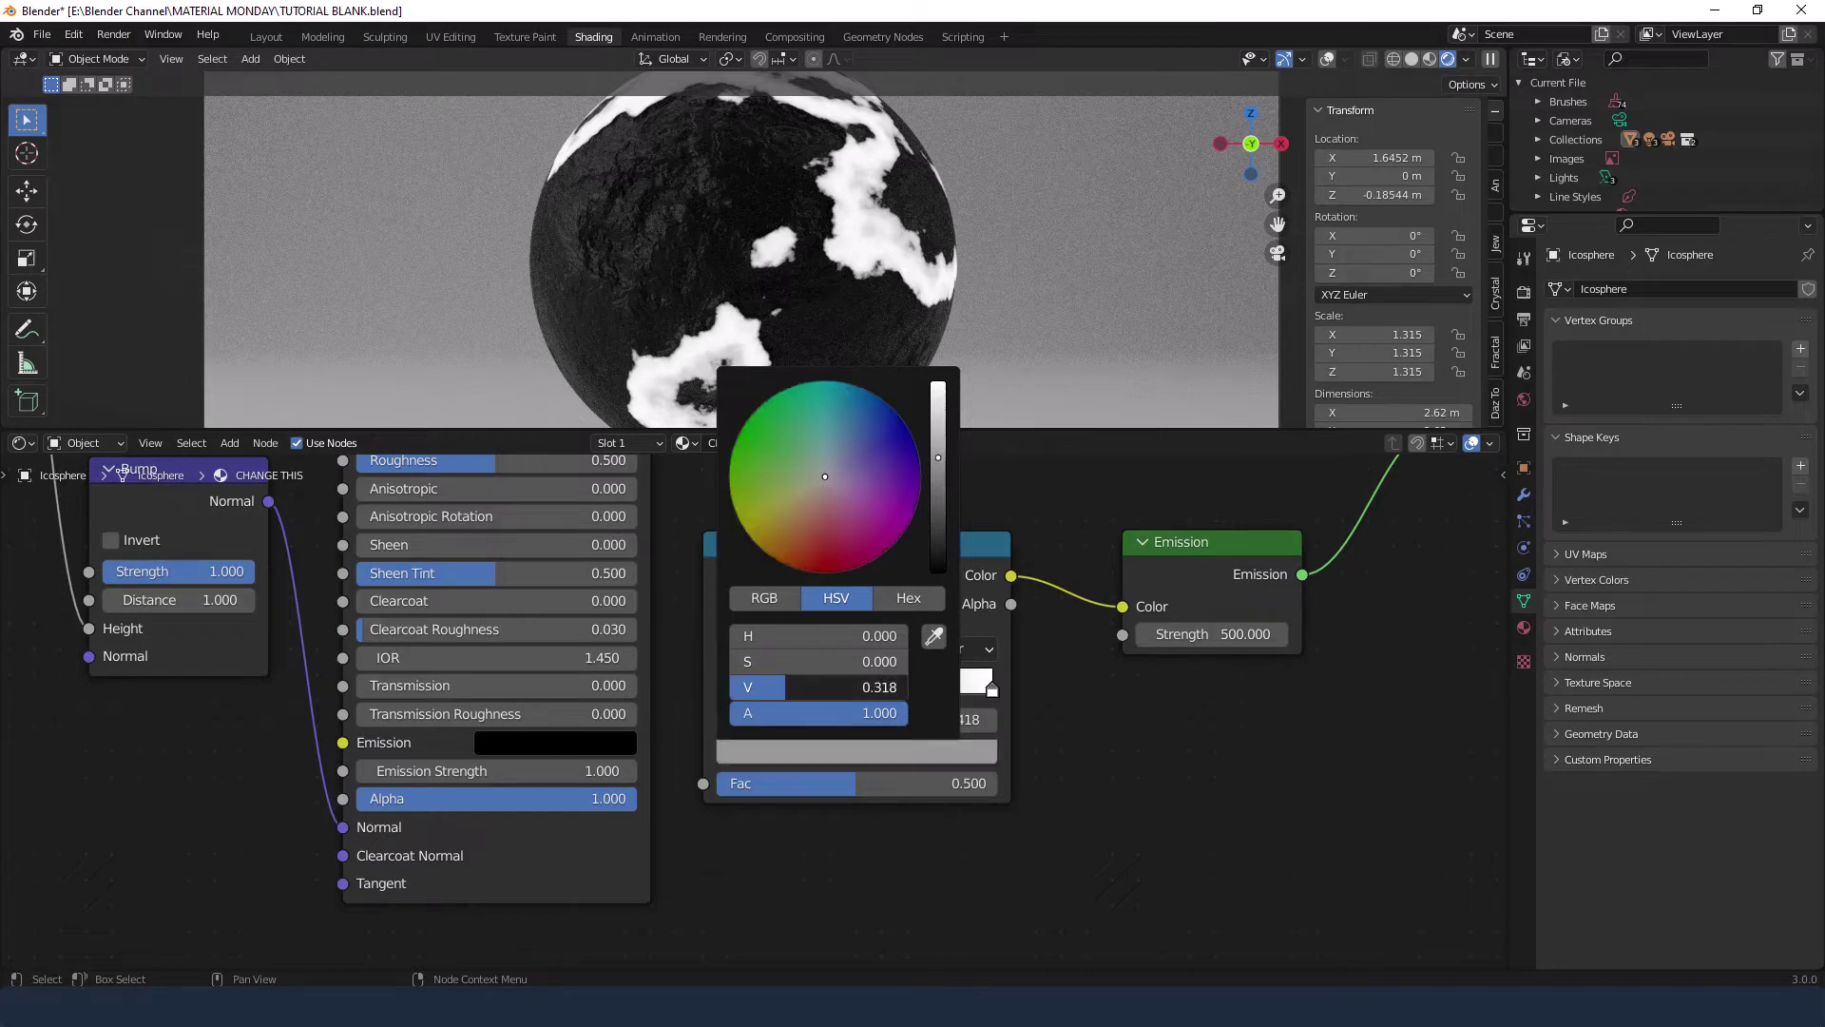
left_click_drag(755, 659, 904, 653)
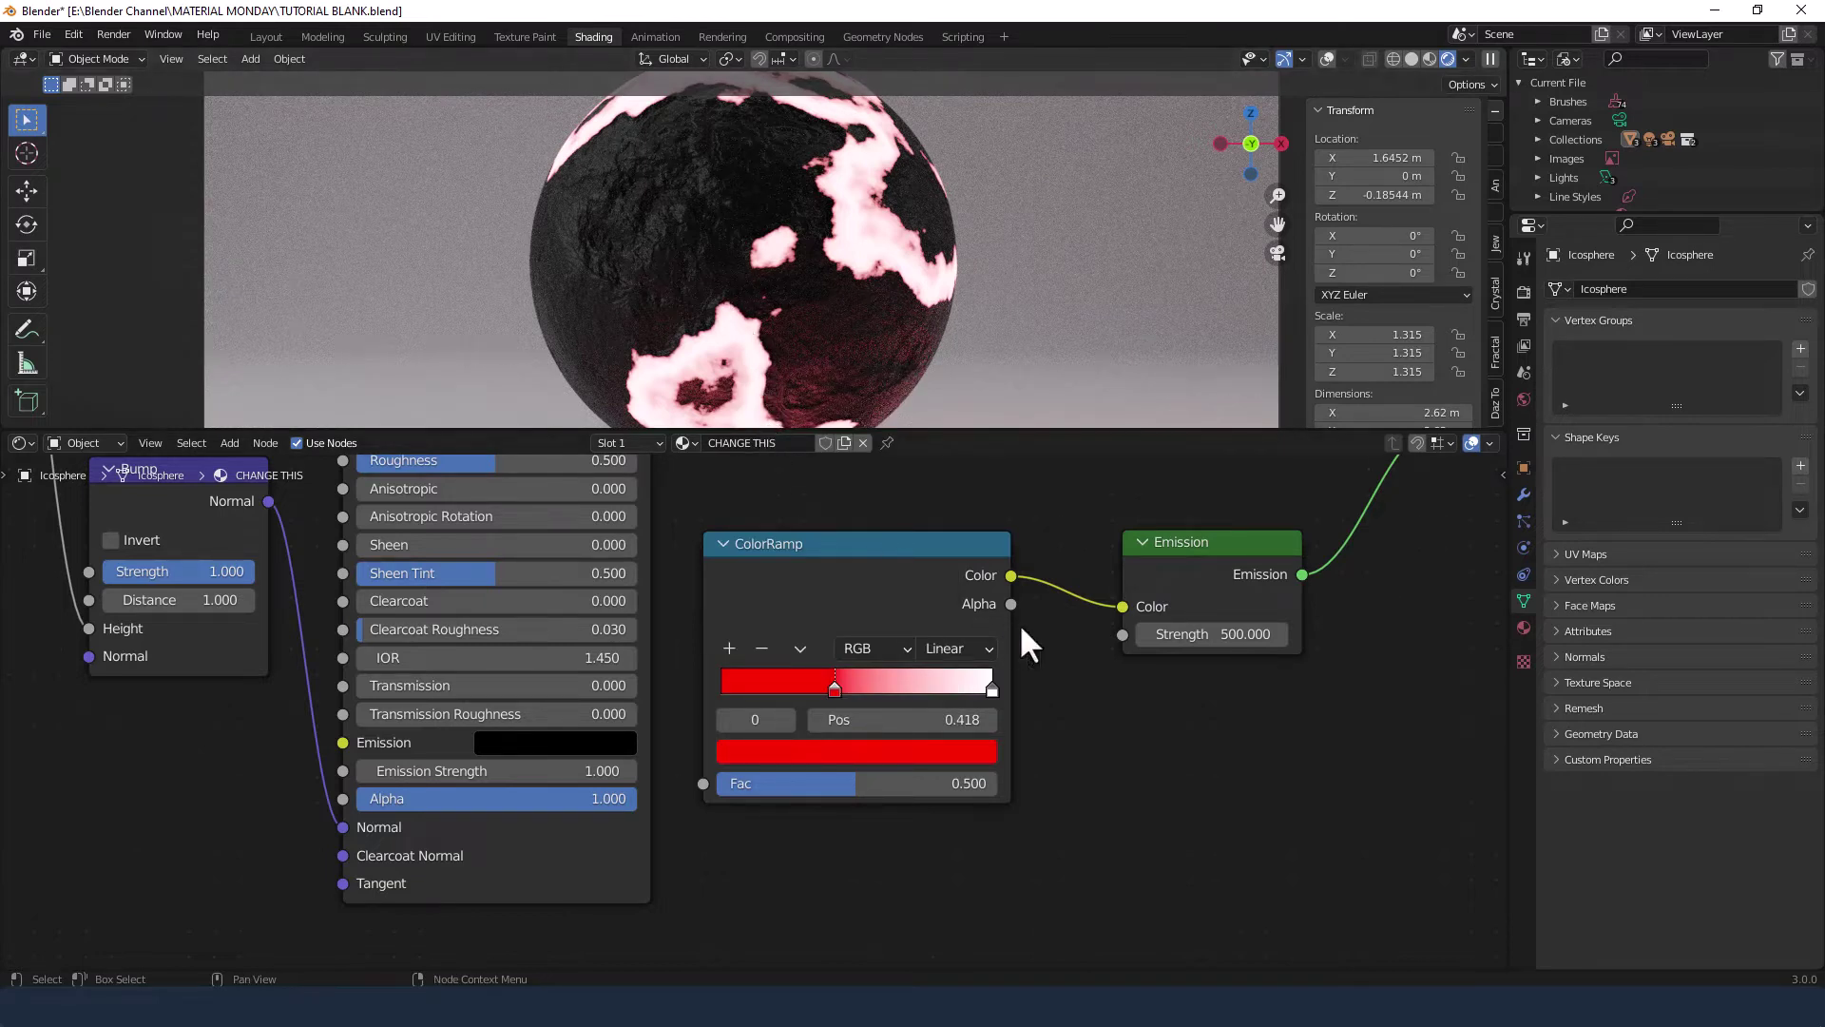
left_click_drag(991, 691, 878, 695)
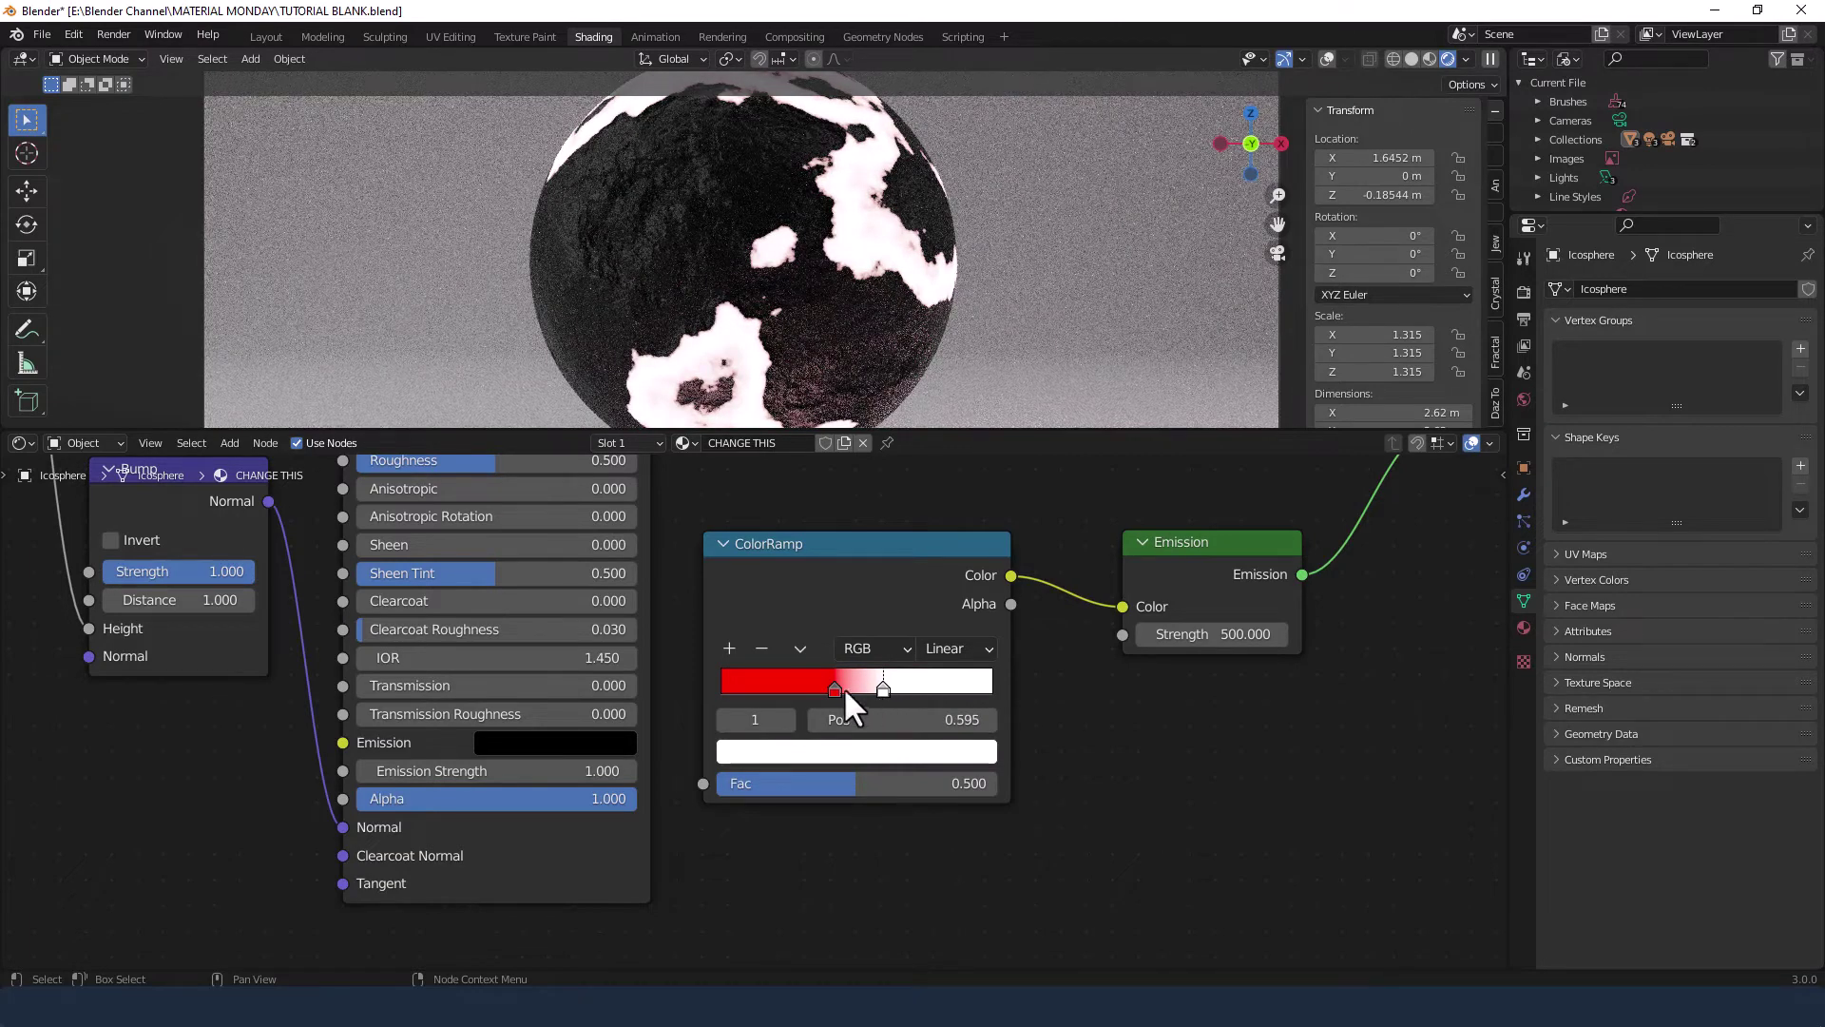
left_click(857, 751)
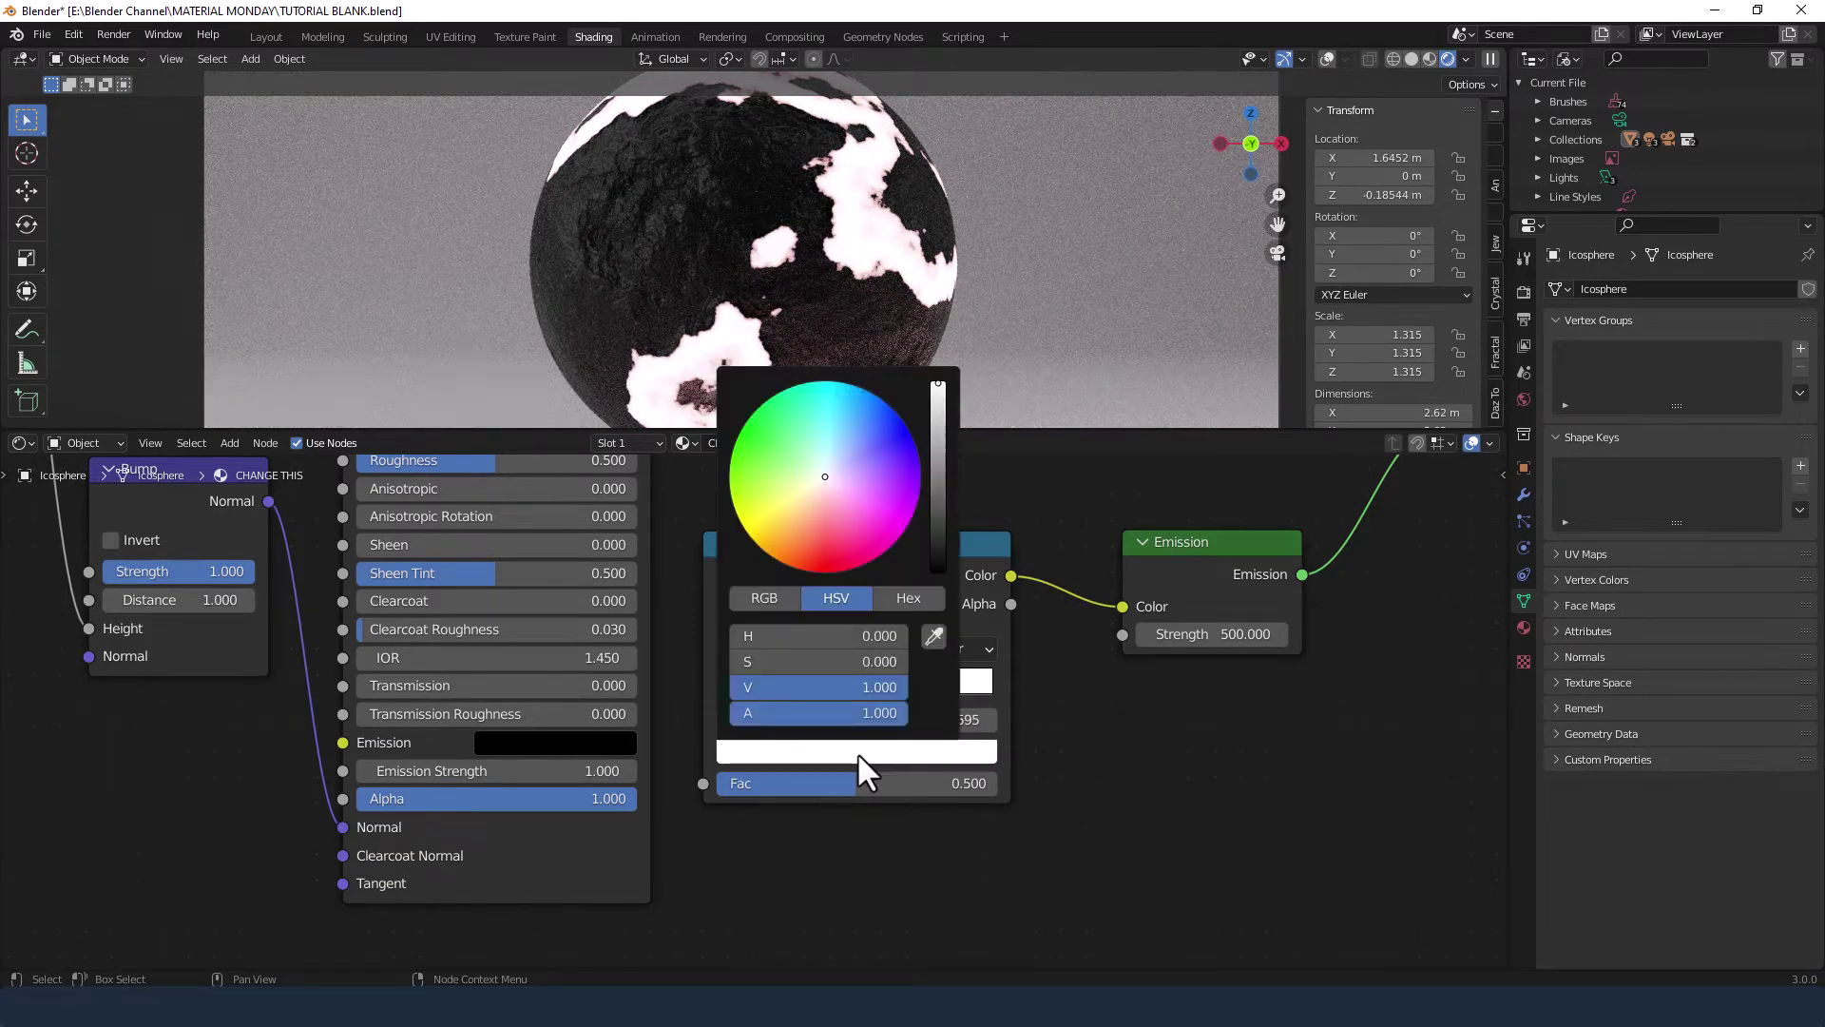
left_click_drag(779, 661, 908, 662)
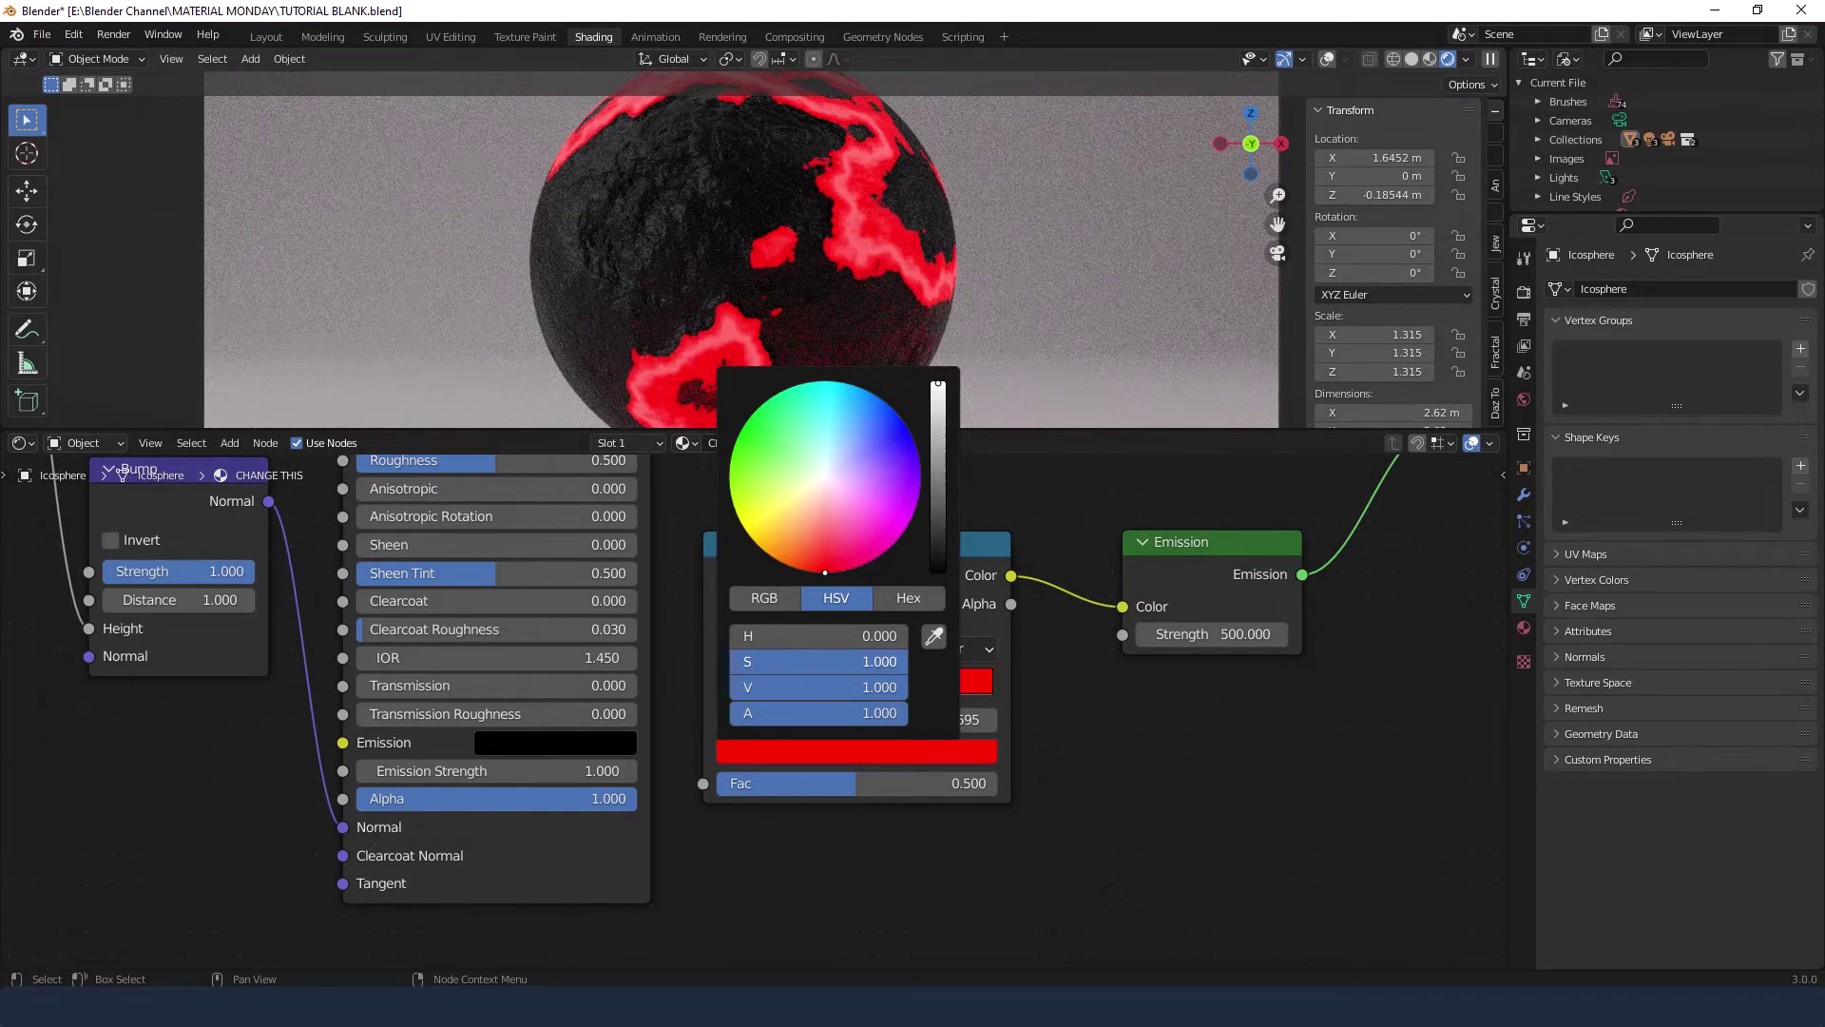
left_click_drag(795, 631, 811, 631)
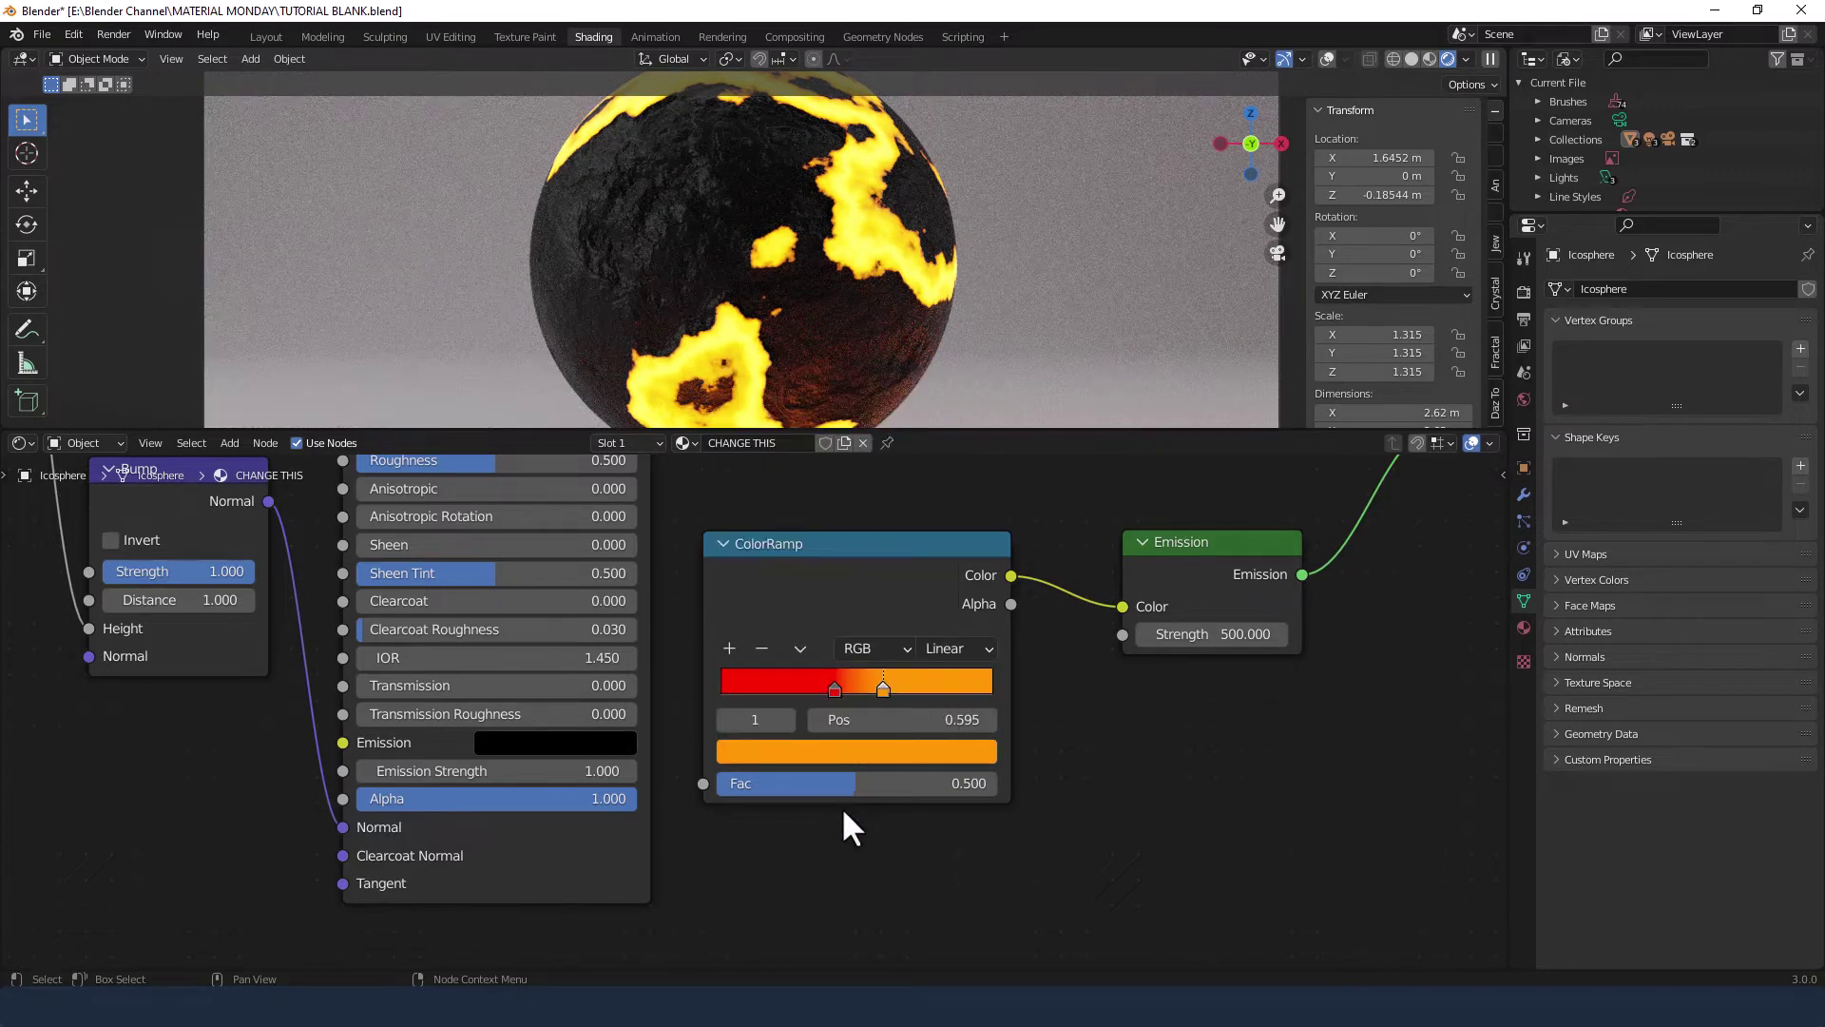
mouse_move(881, 689)
left_mouse_down()
mouse_move(899, 692)
mouse_move(884, 694)
left_mouse_up()
Add a third ramp stop at the end coloured pale pink with saturation 0.3
left_click(727, 653)
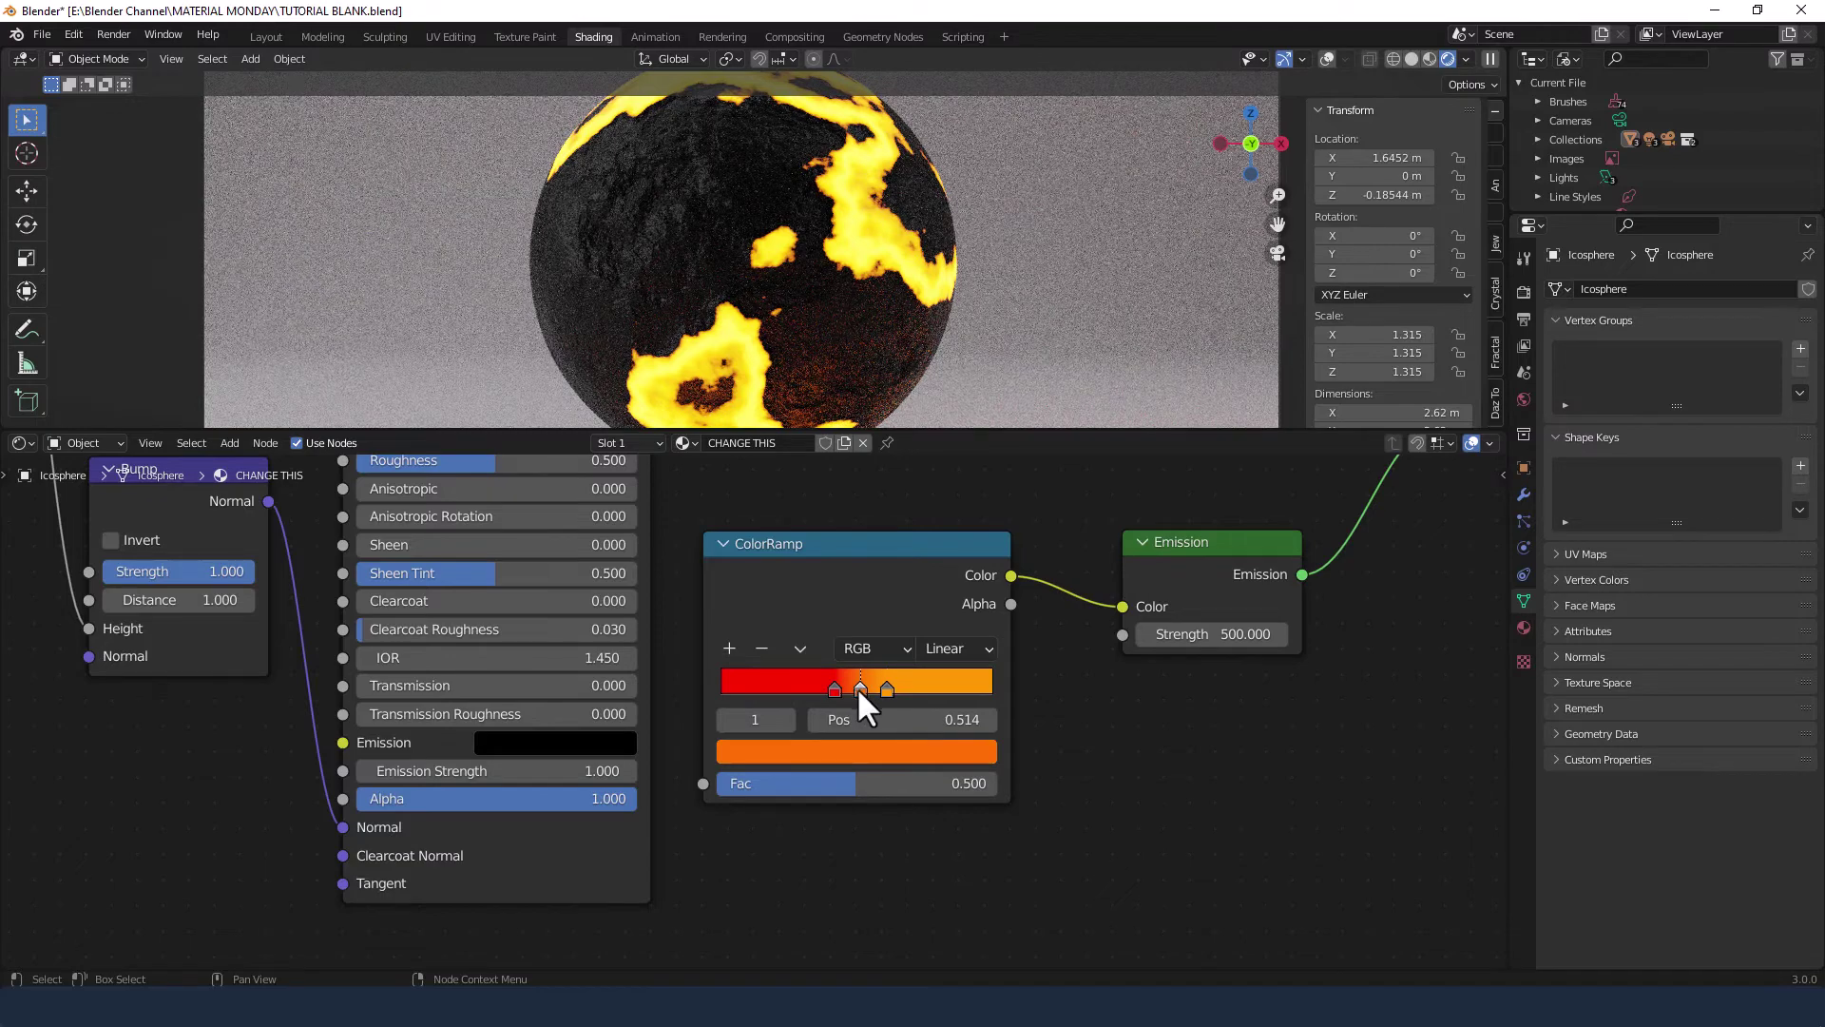
left_click_drag(944, 693, 993, 698)
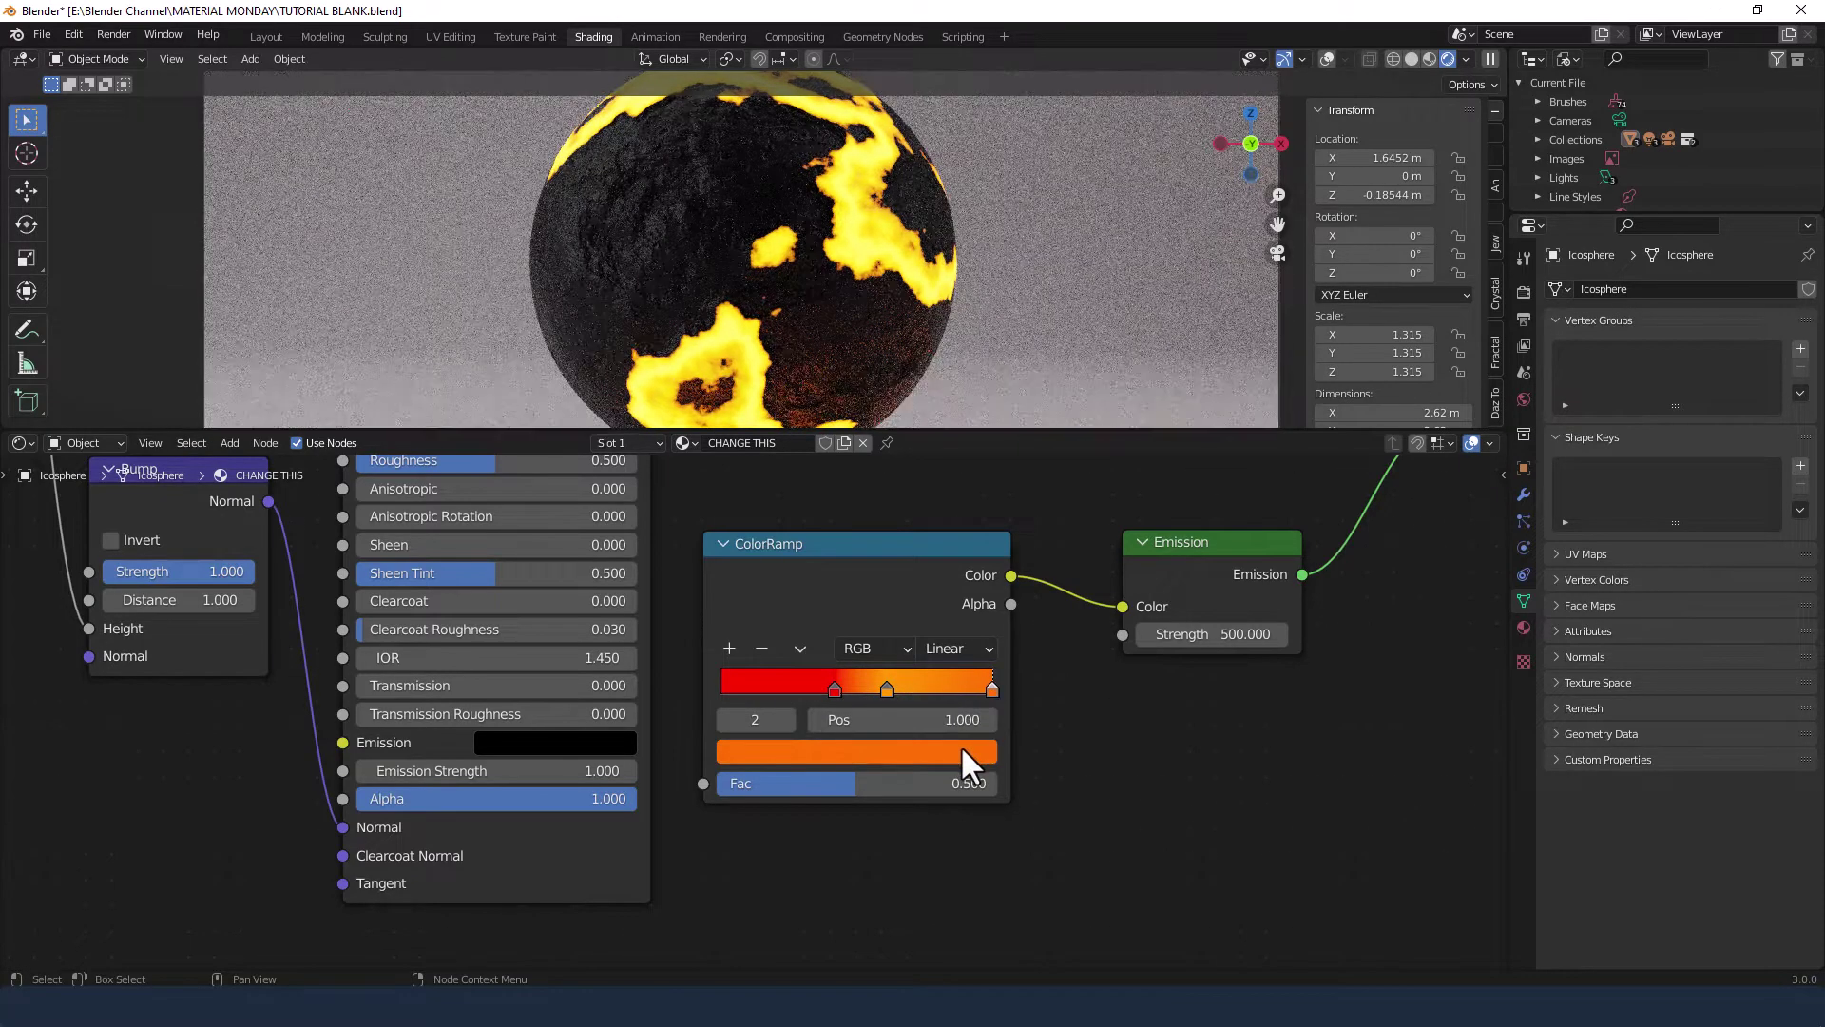
left_click(960, 750)
left_click_drag(853, 664, 718, 664)
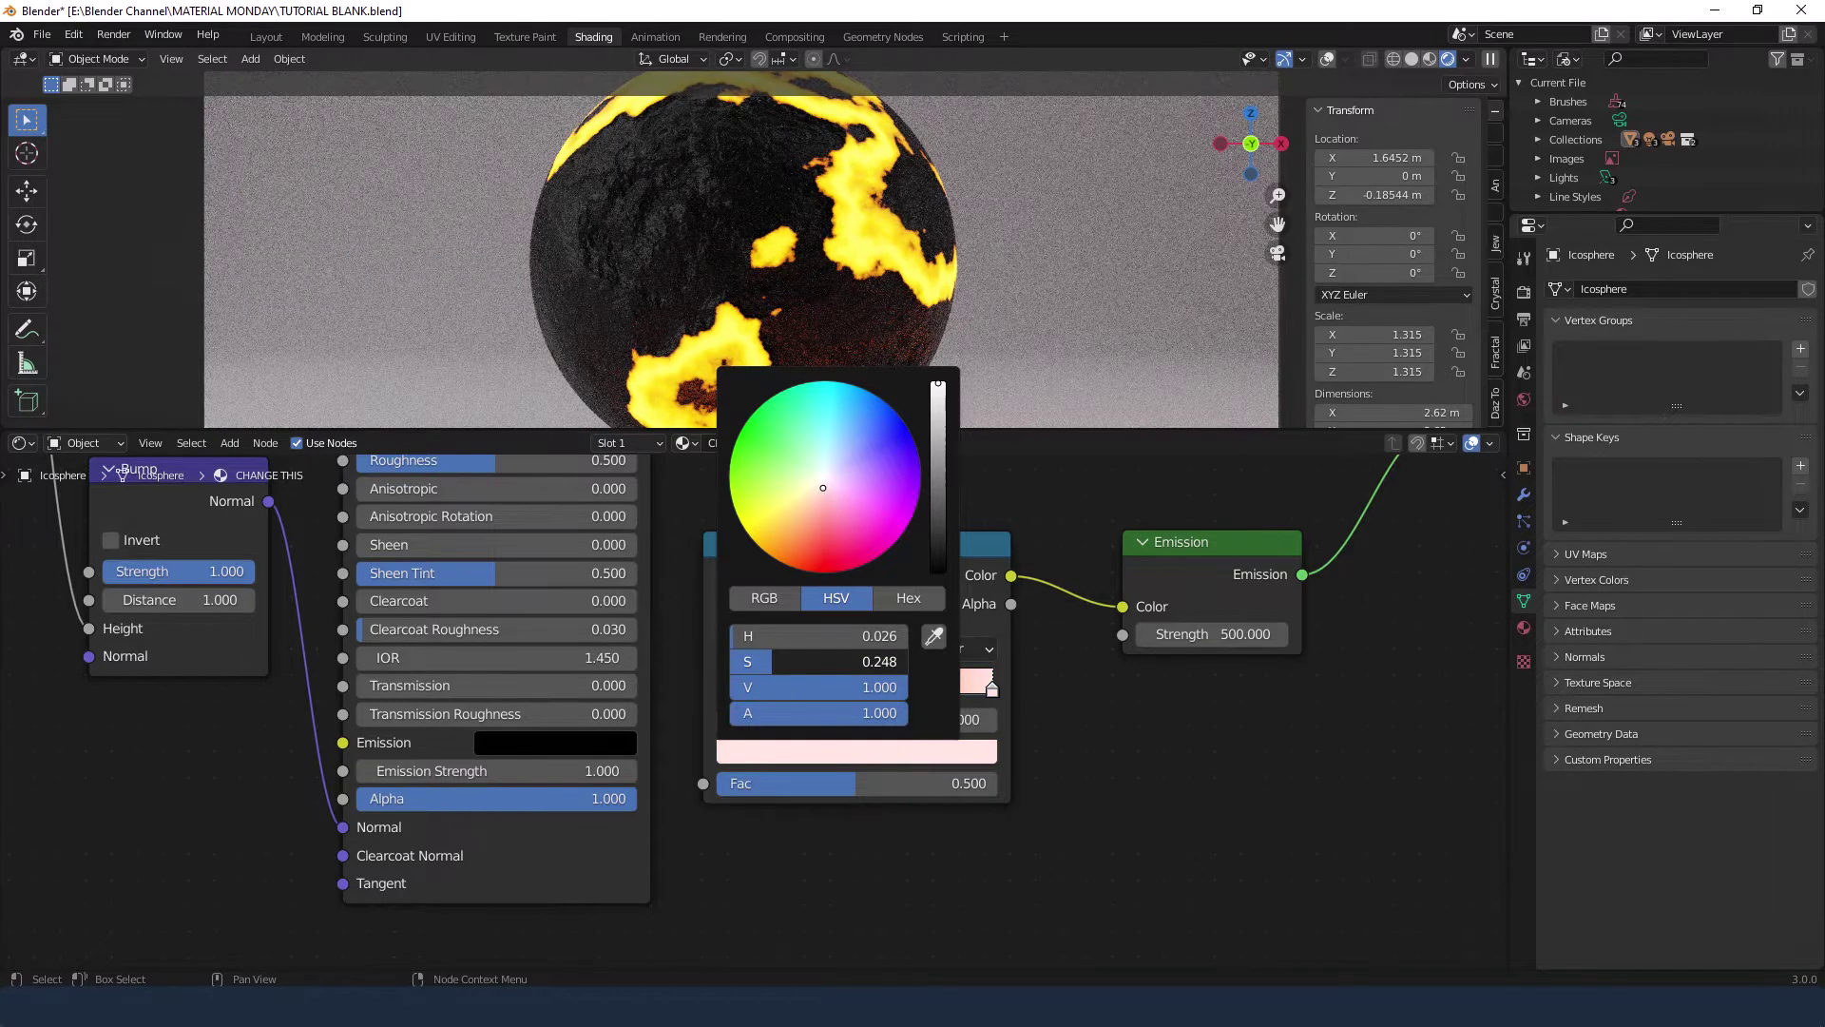
left_click(772, 659)
key("BackSpace")
type(".1")
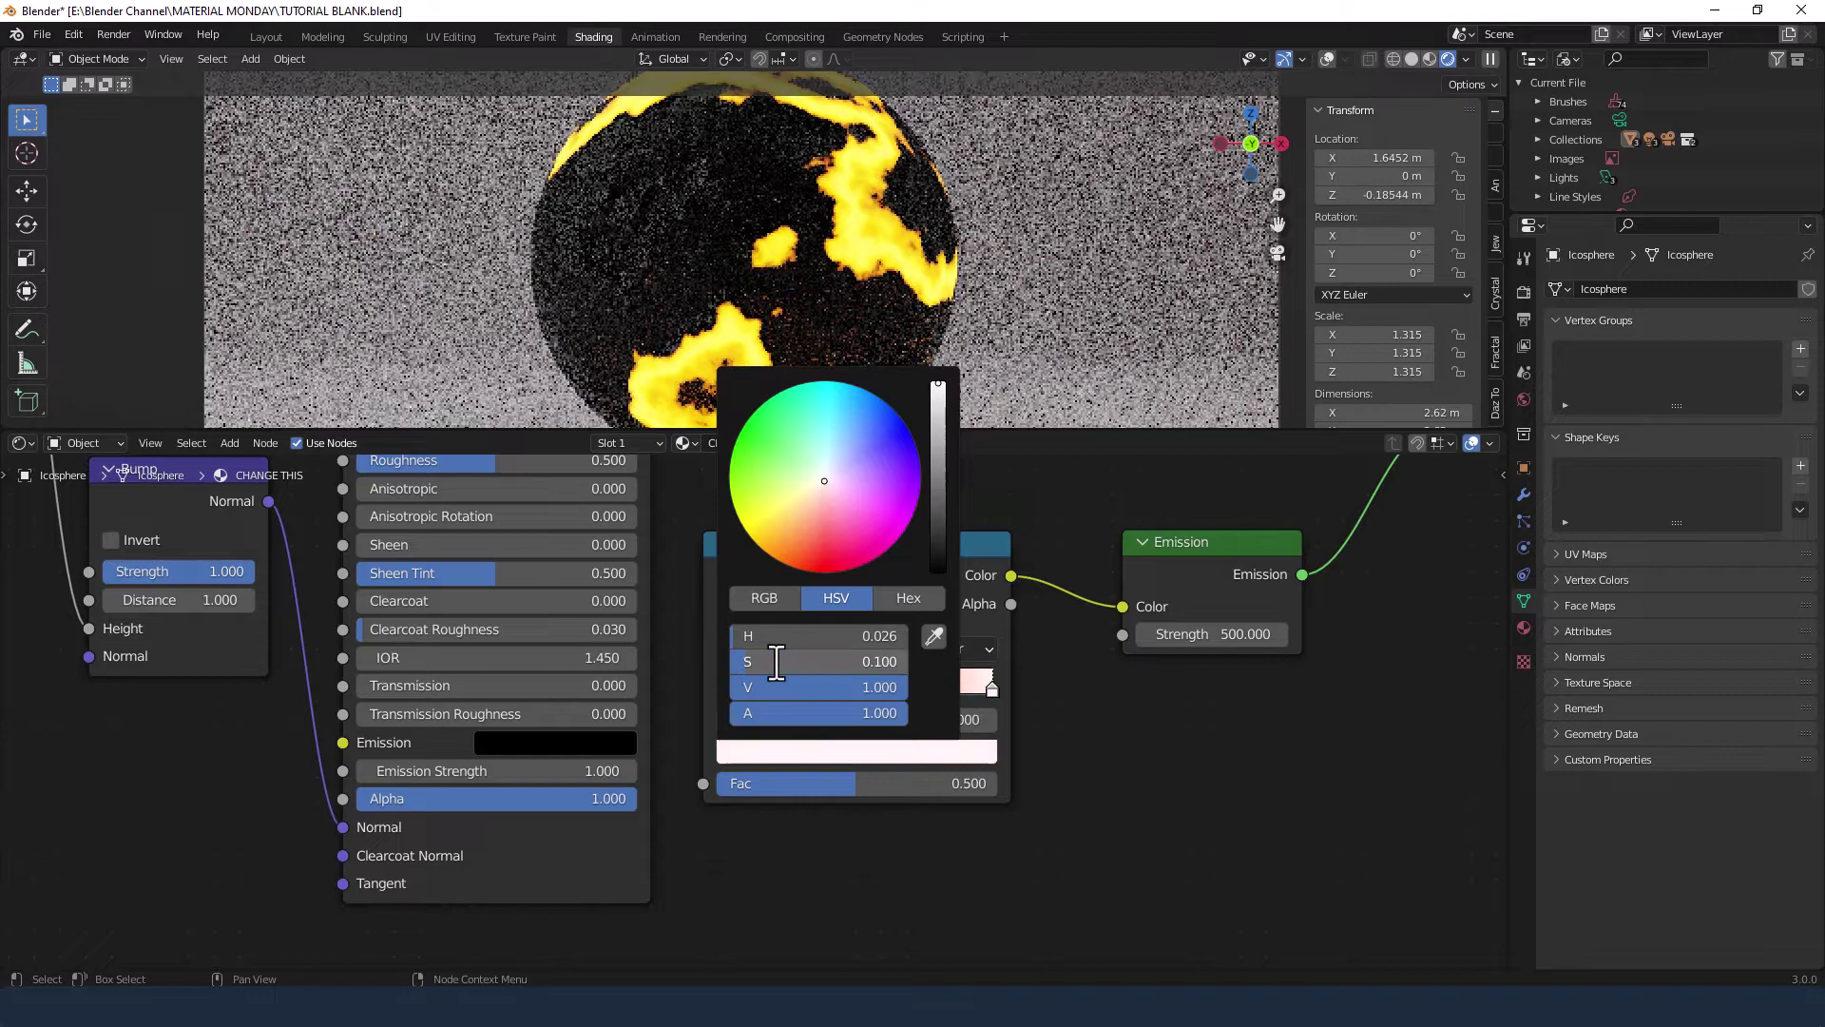
key("ctrl+a")
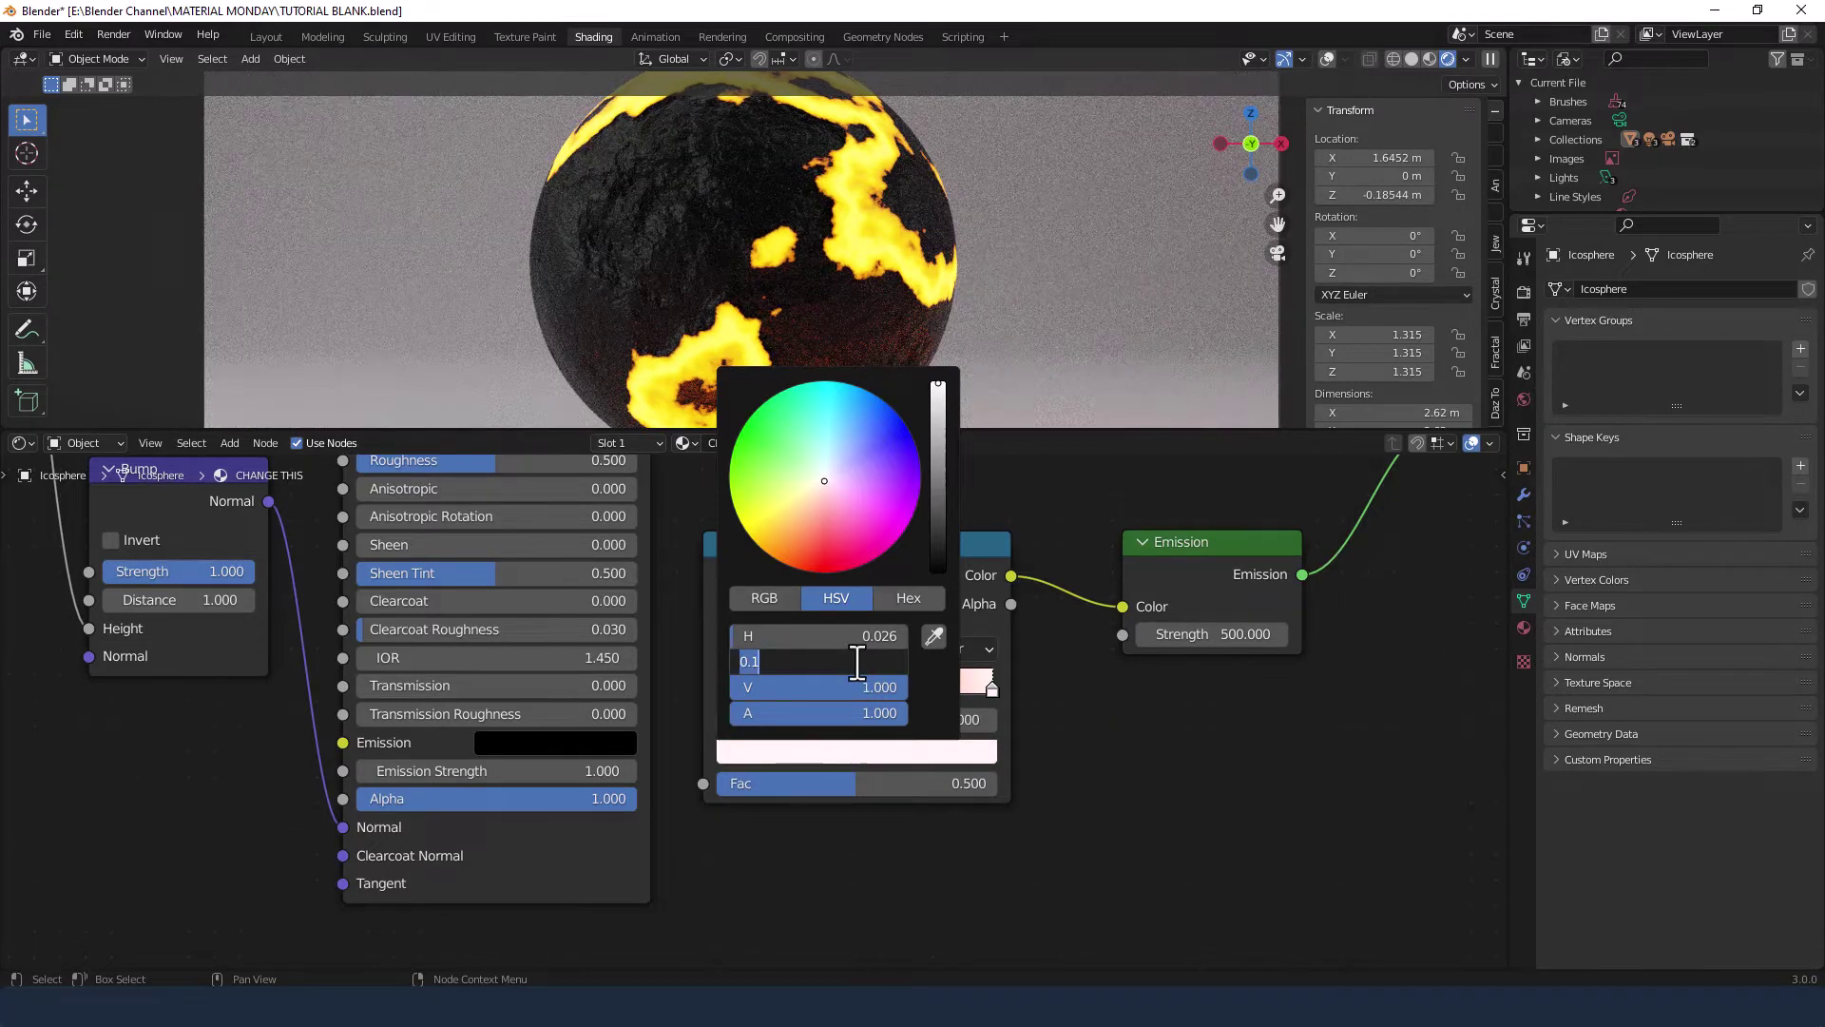
type(".3")
key("Return")
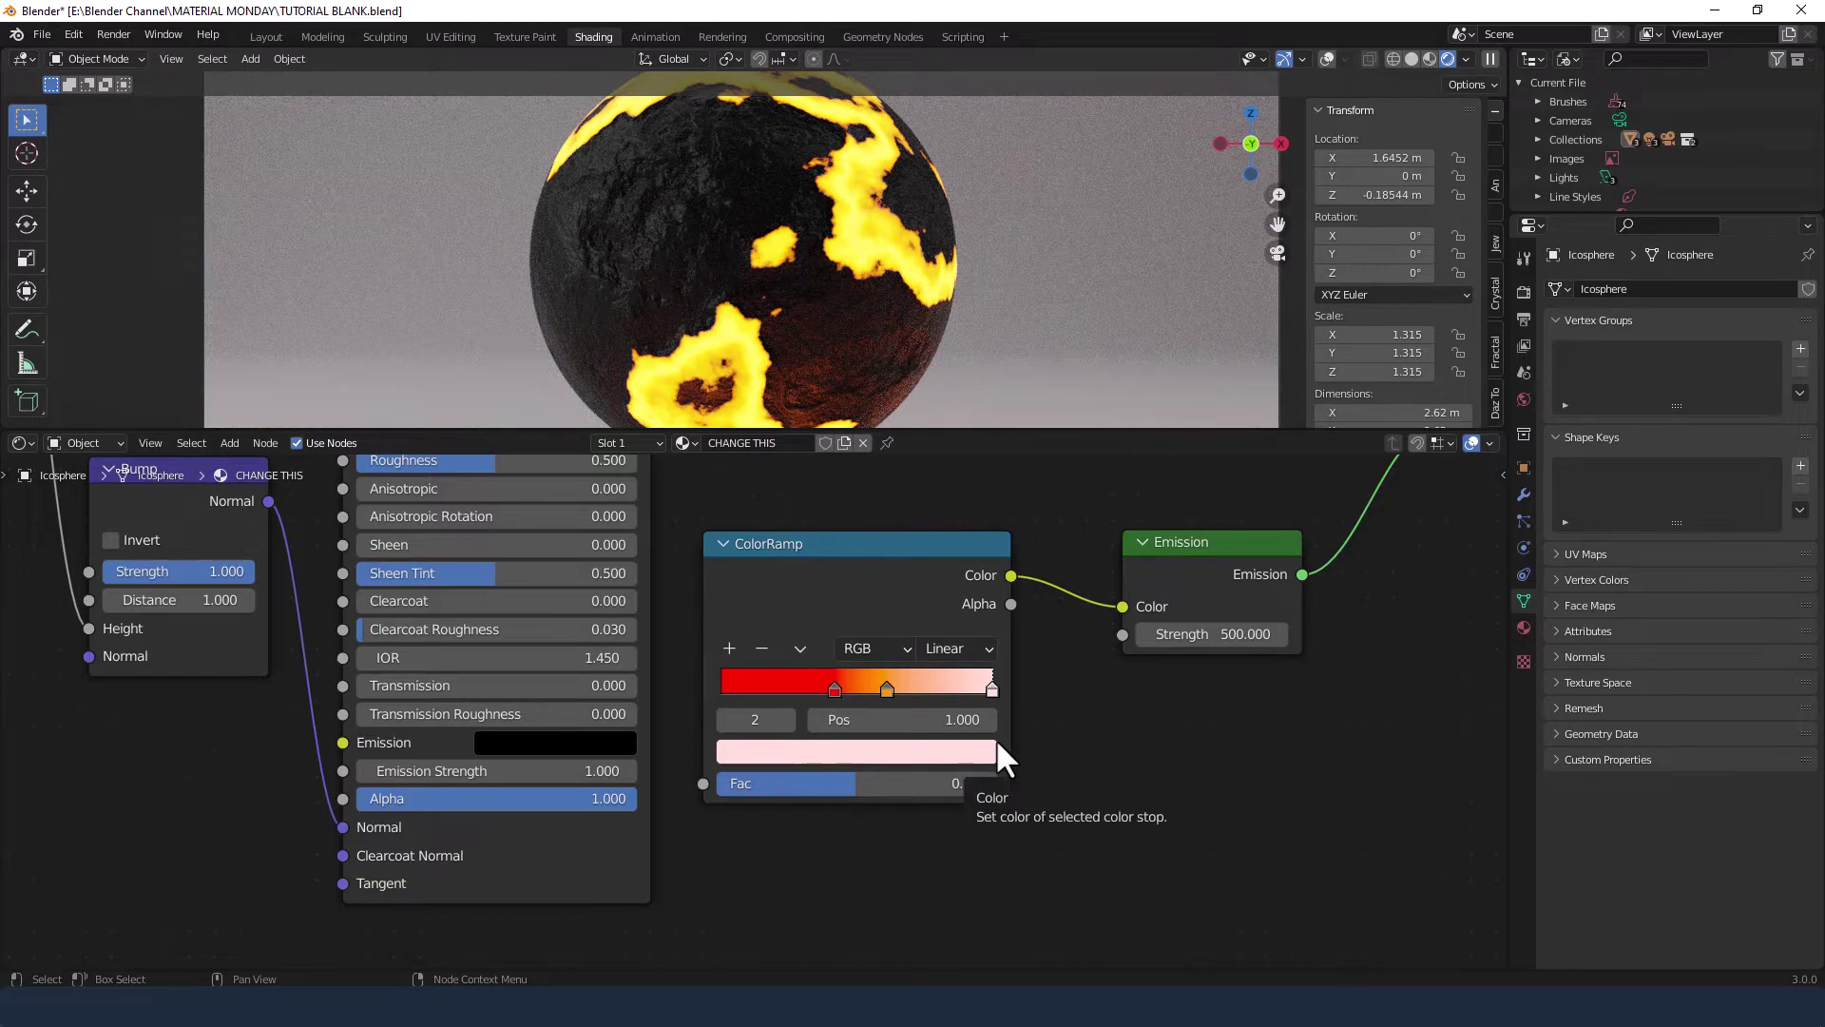
Switch the emission ColorRamp to HSL mode and slide its red stop to about 0.47
left_click(905, 646)
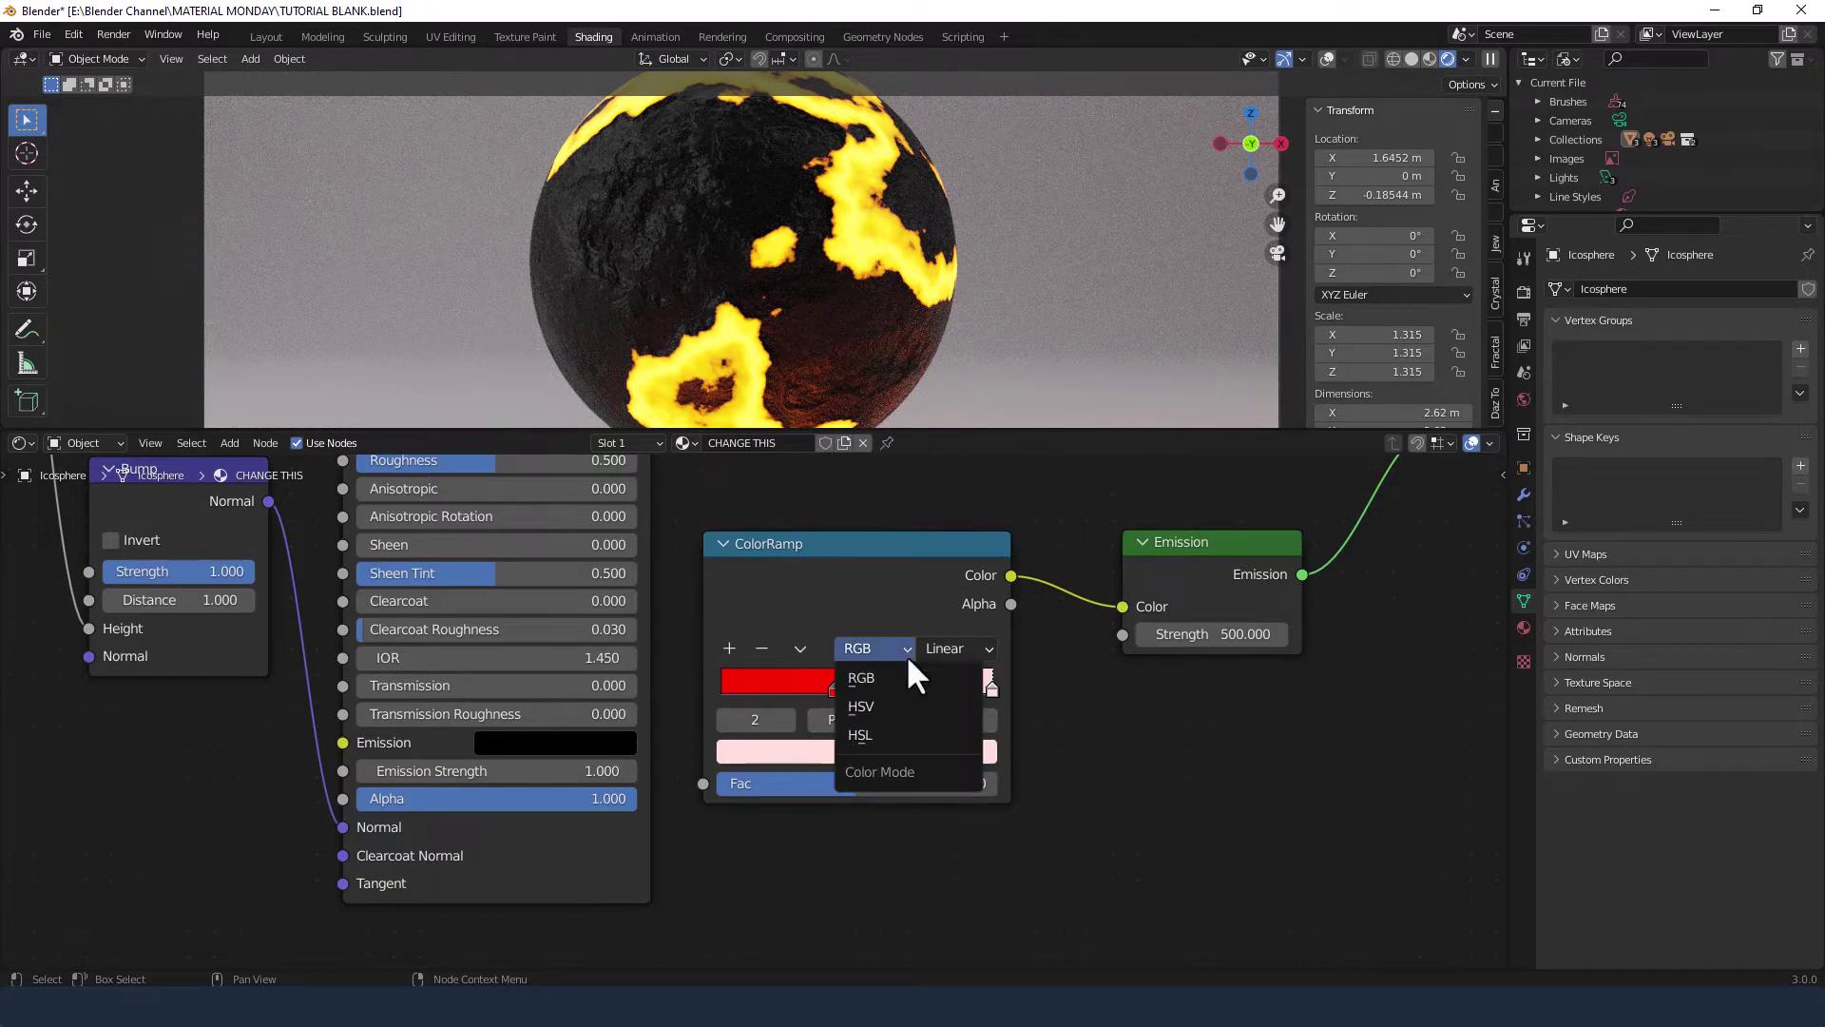
left_click(892, 728)
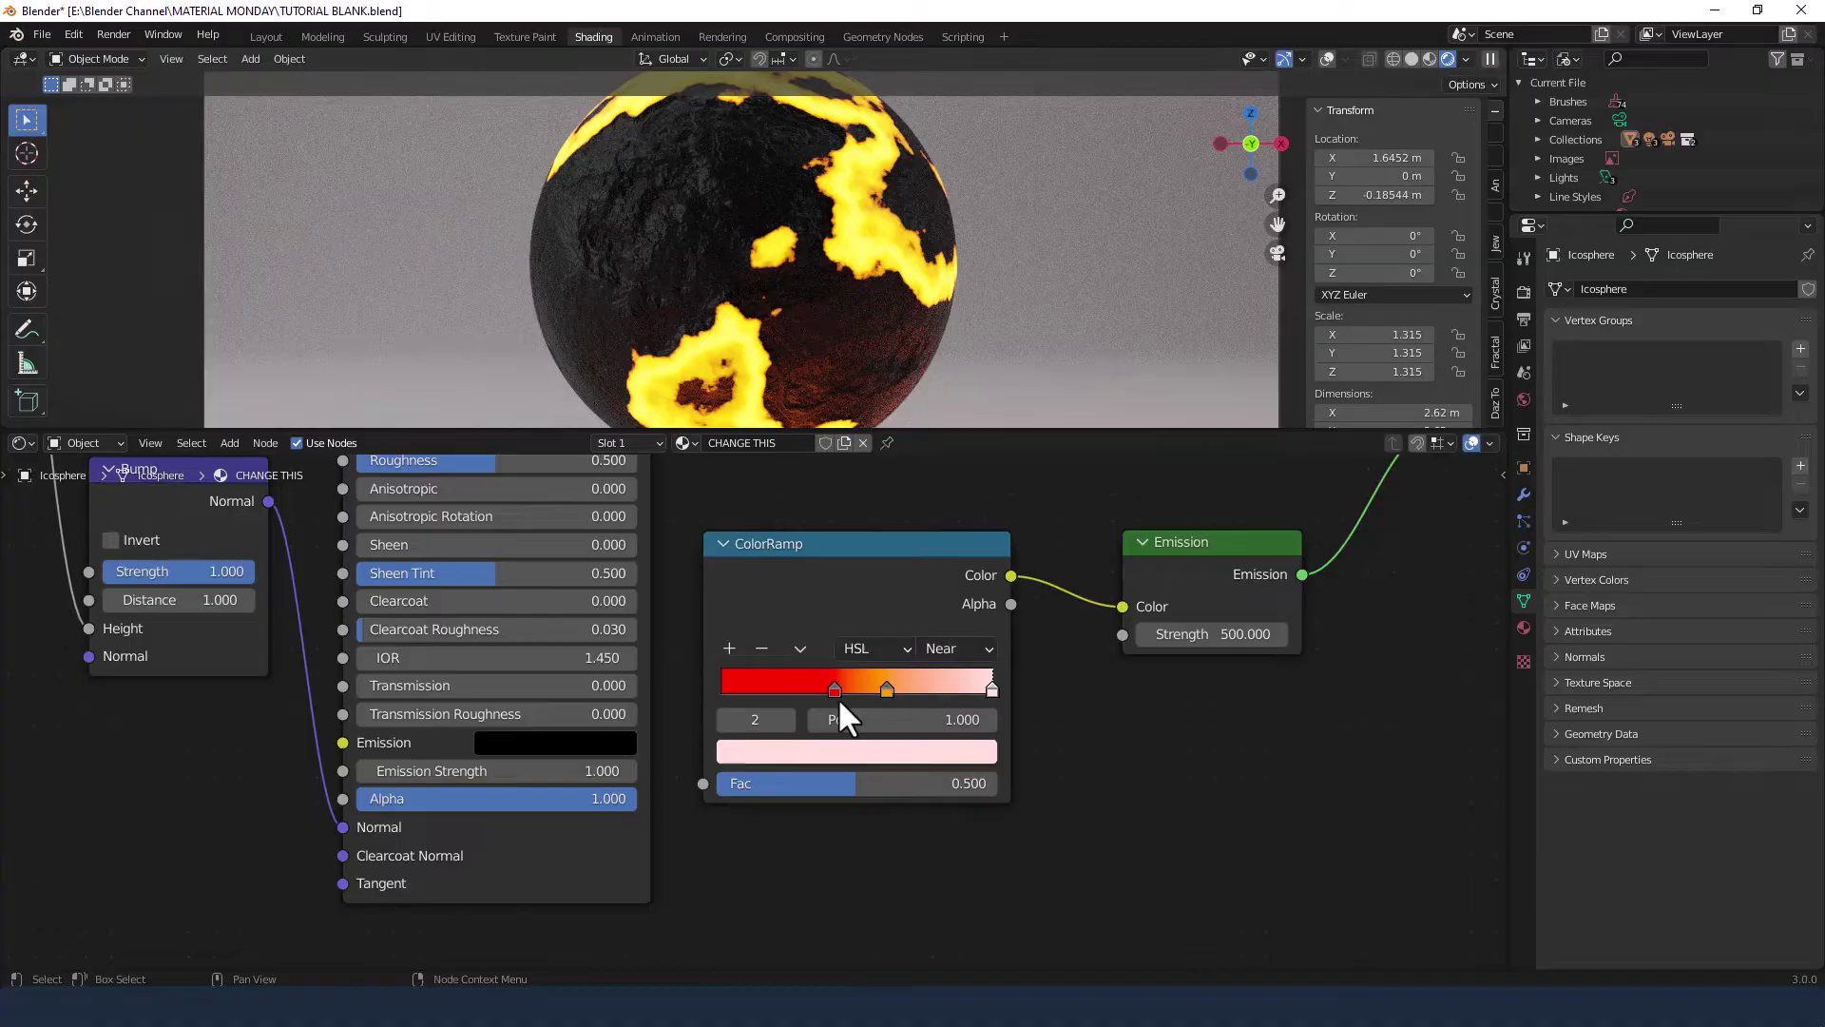
left_click_drag(835, 688, 854, 687)
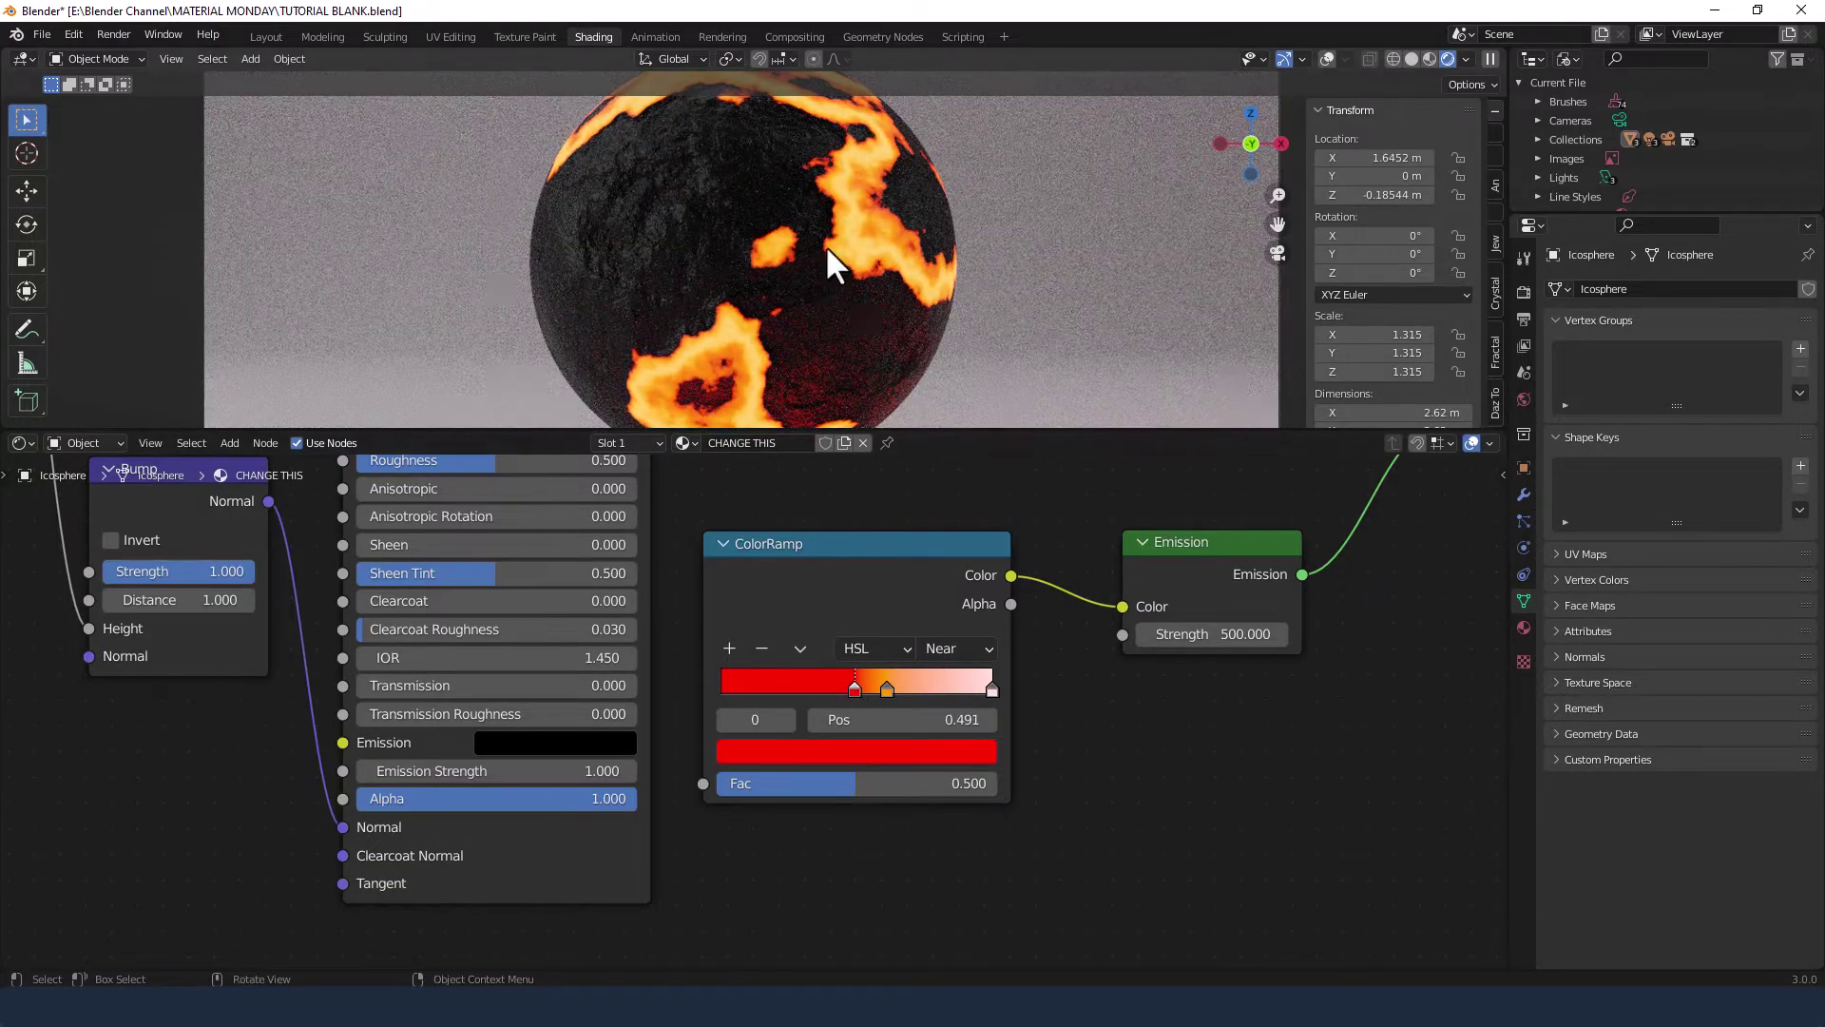
scroll(865, 186, "up", 4)
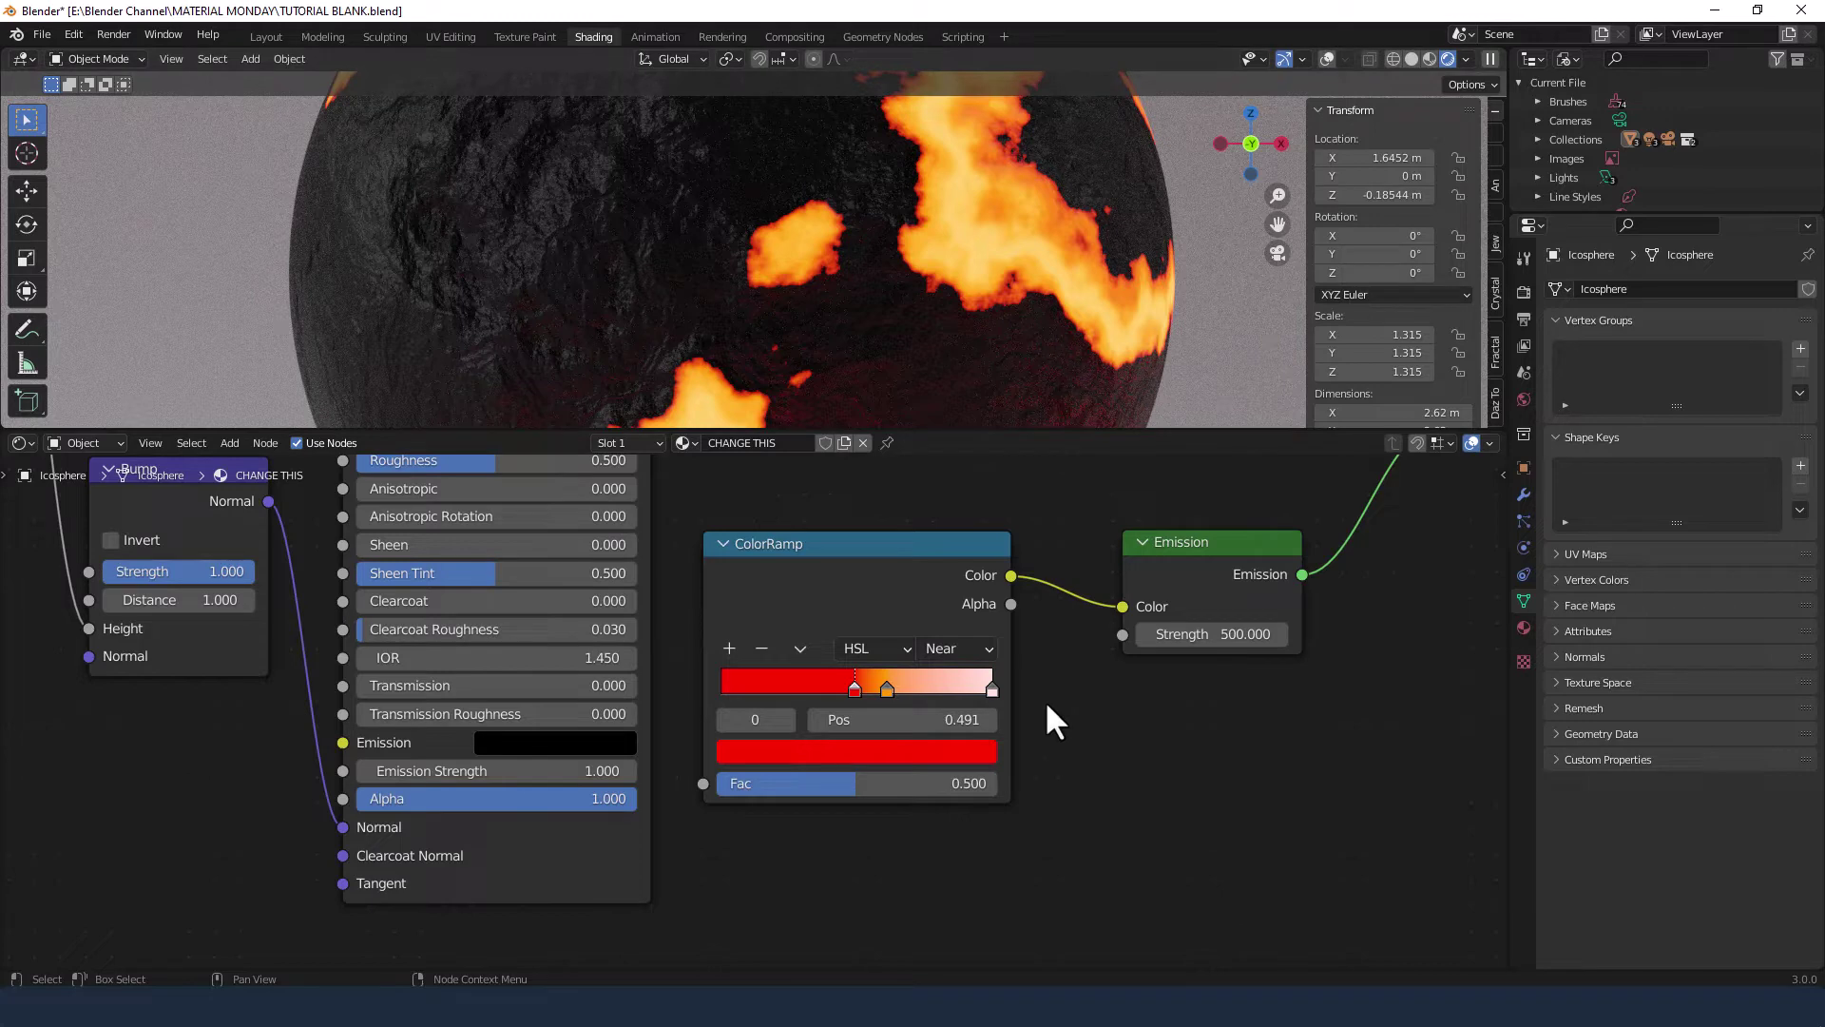
Frame the whole node tree and view the sphere through the camera
scroll(1043, 703, "down", 3)
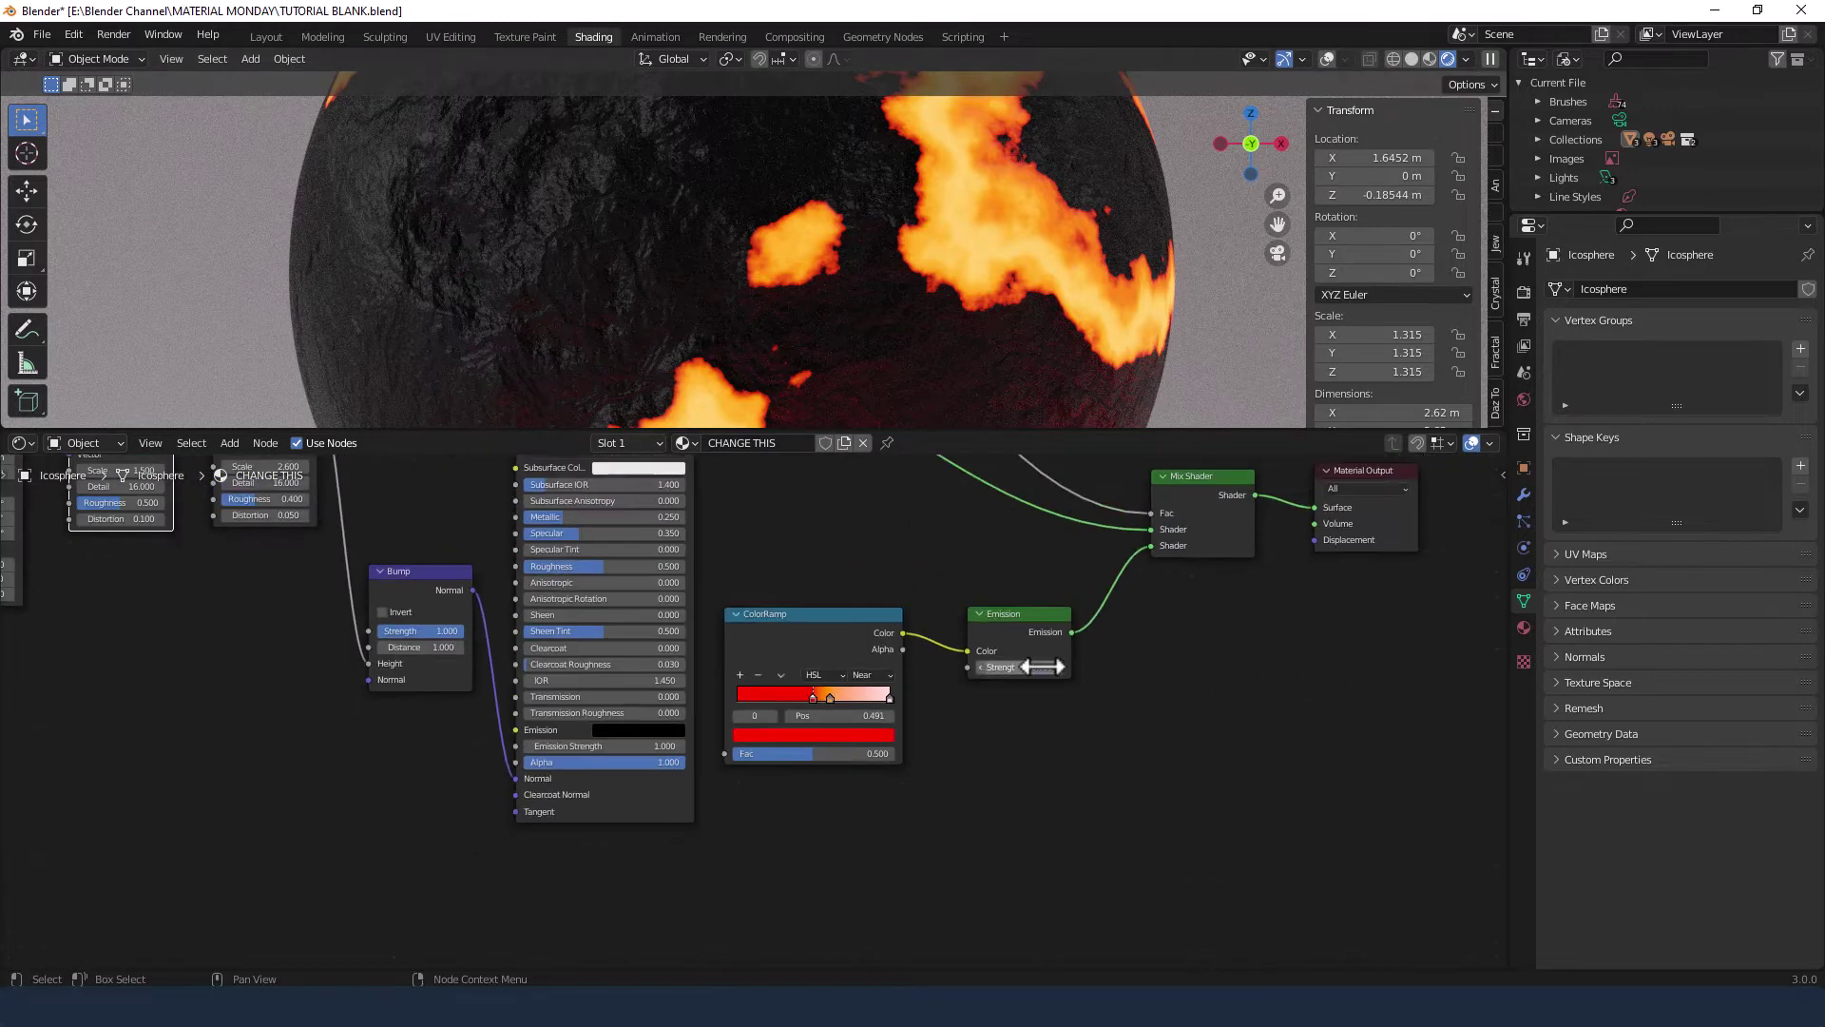
middle_click_drag(969, 546, 981, 827)
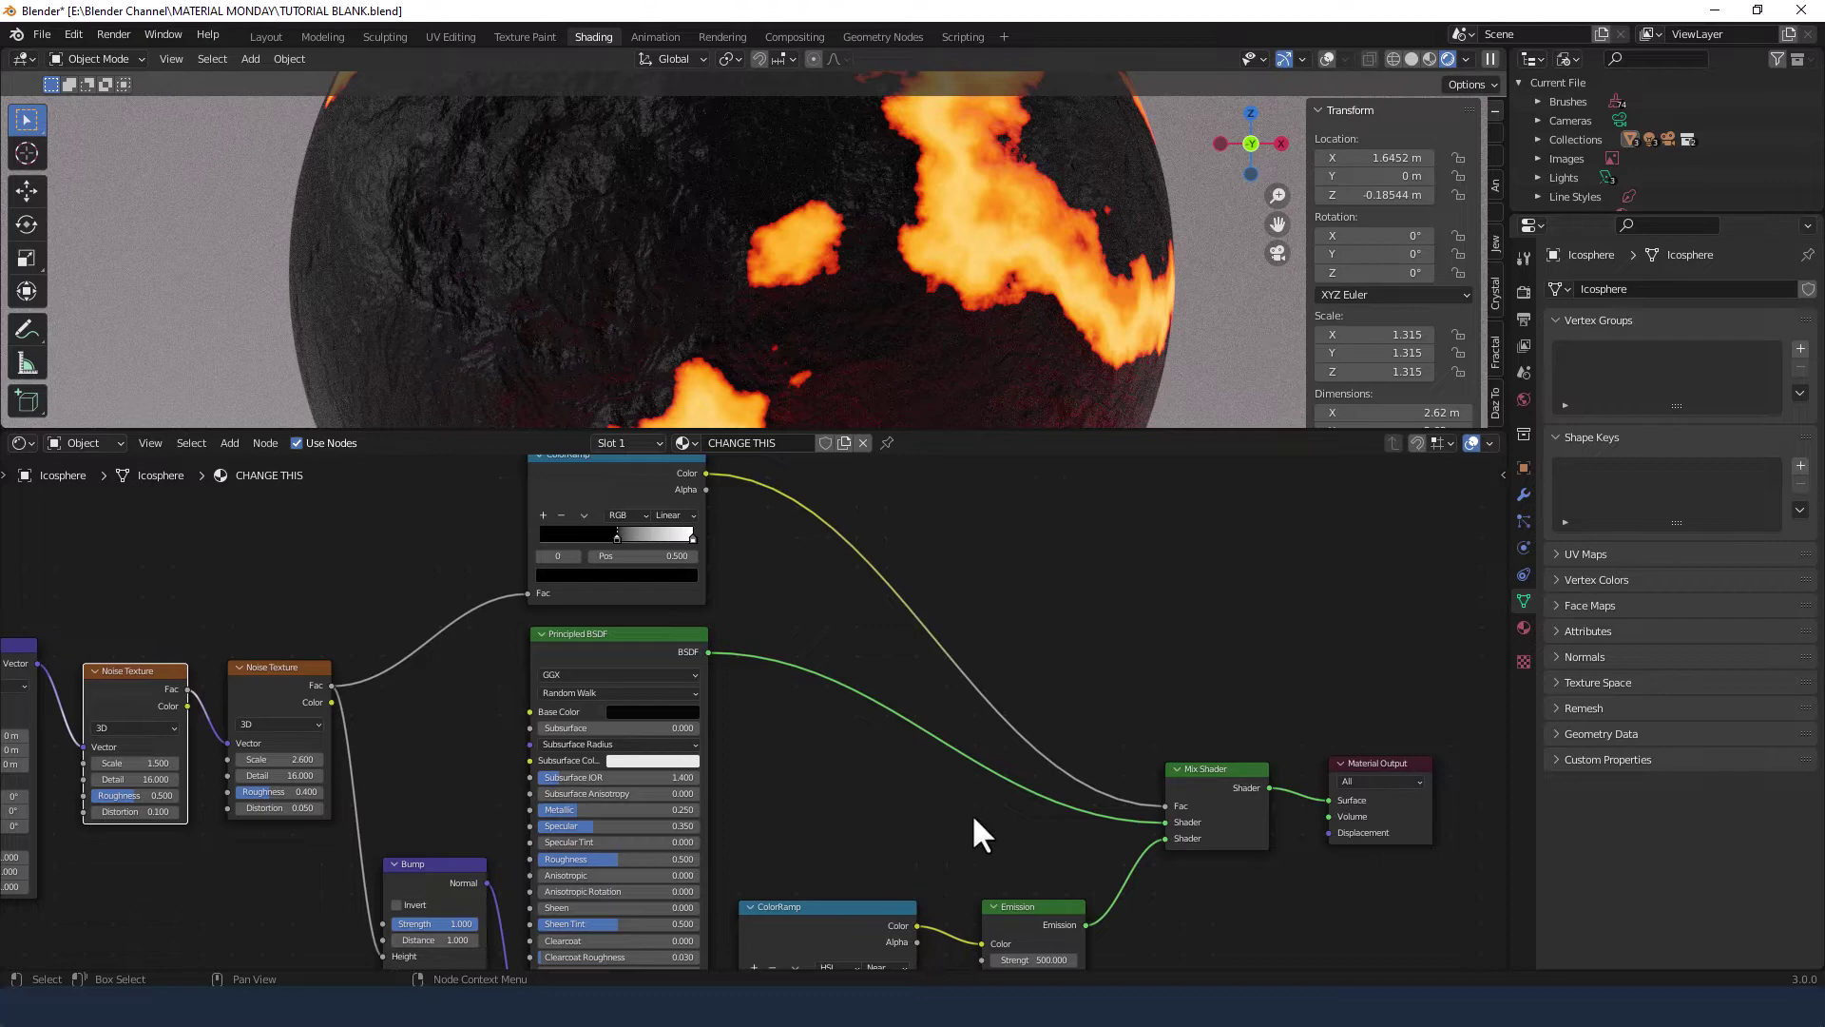
scroll(967, 772, "down", 2)
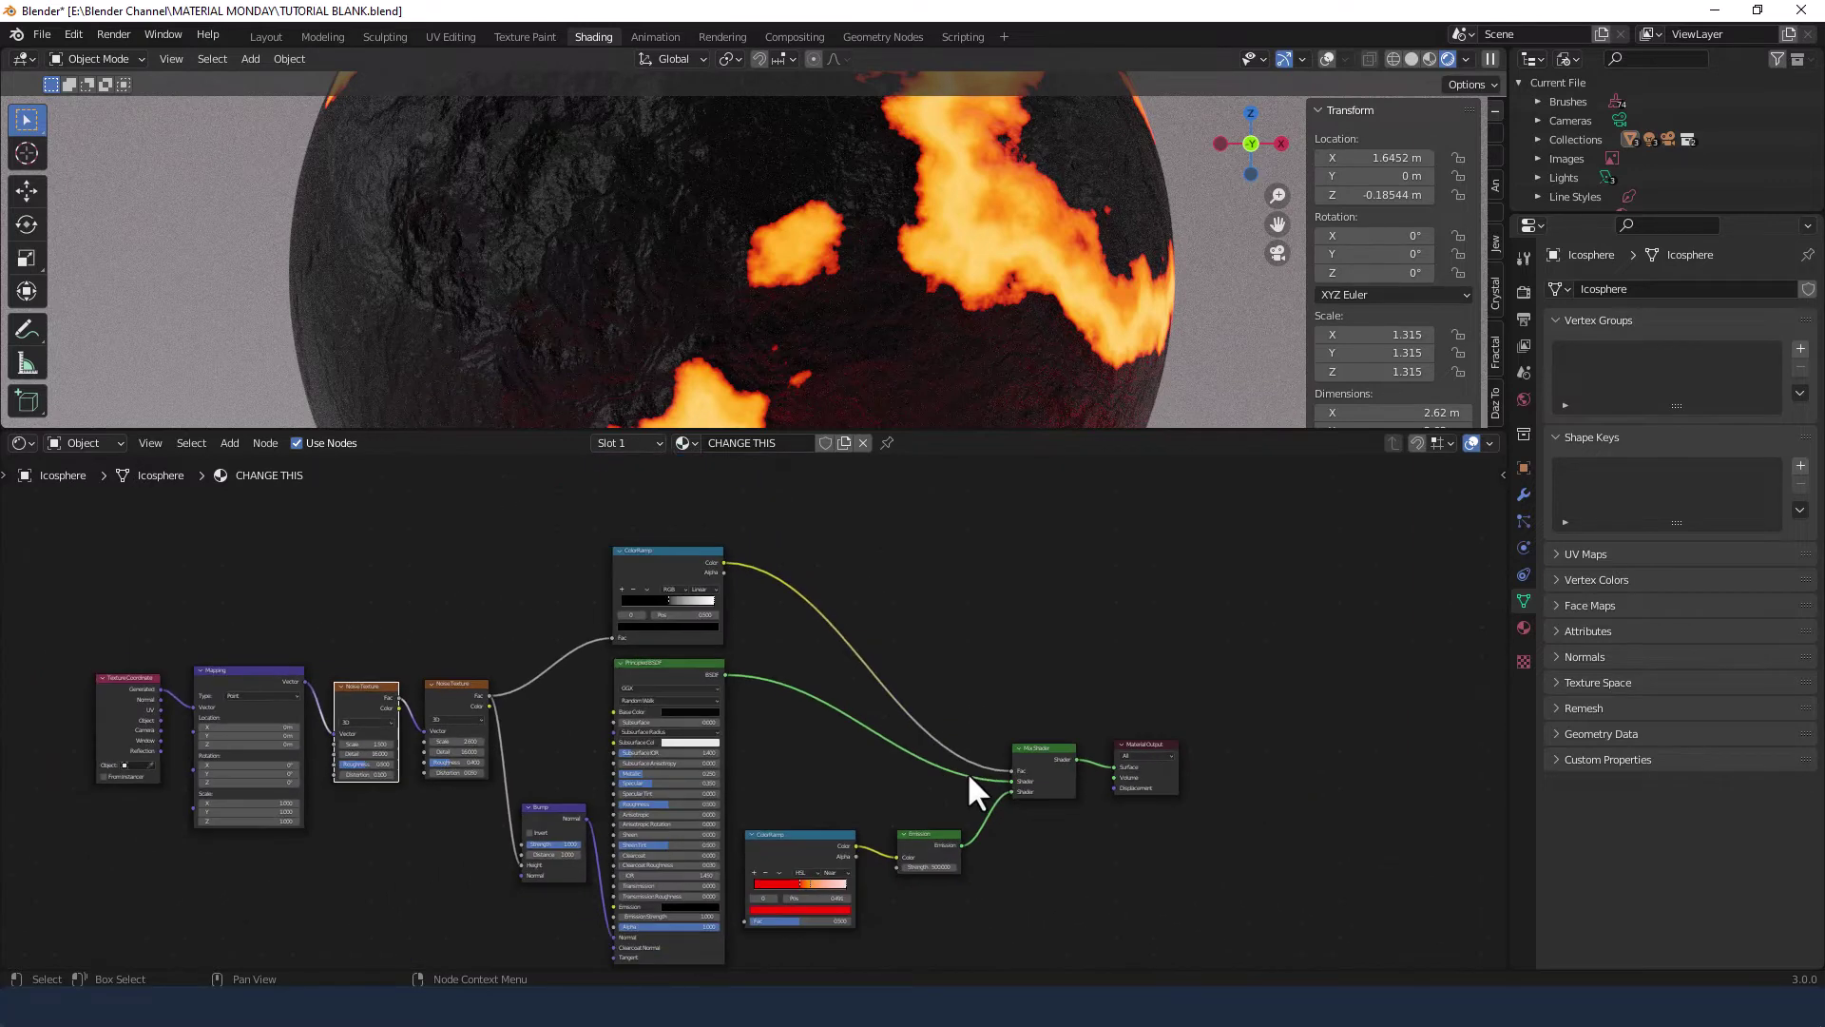
middle_click_drag(956, 721, 1039, 659)
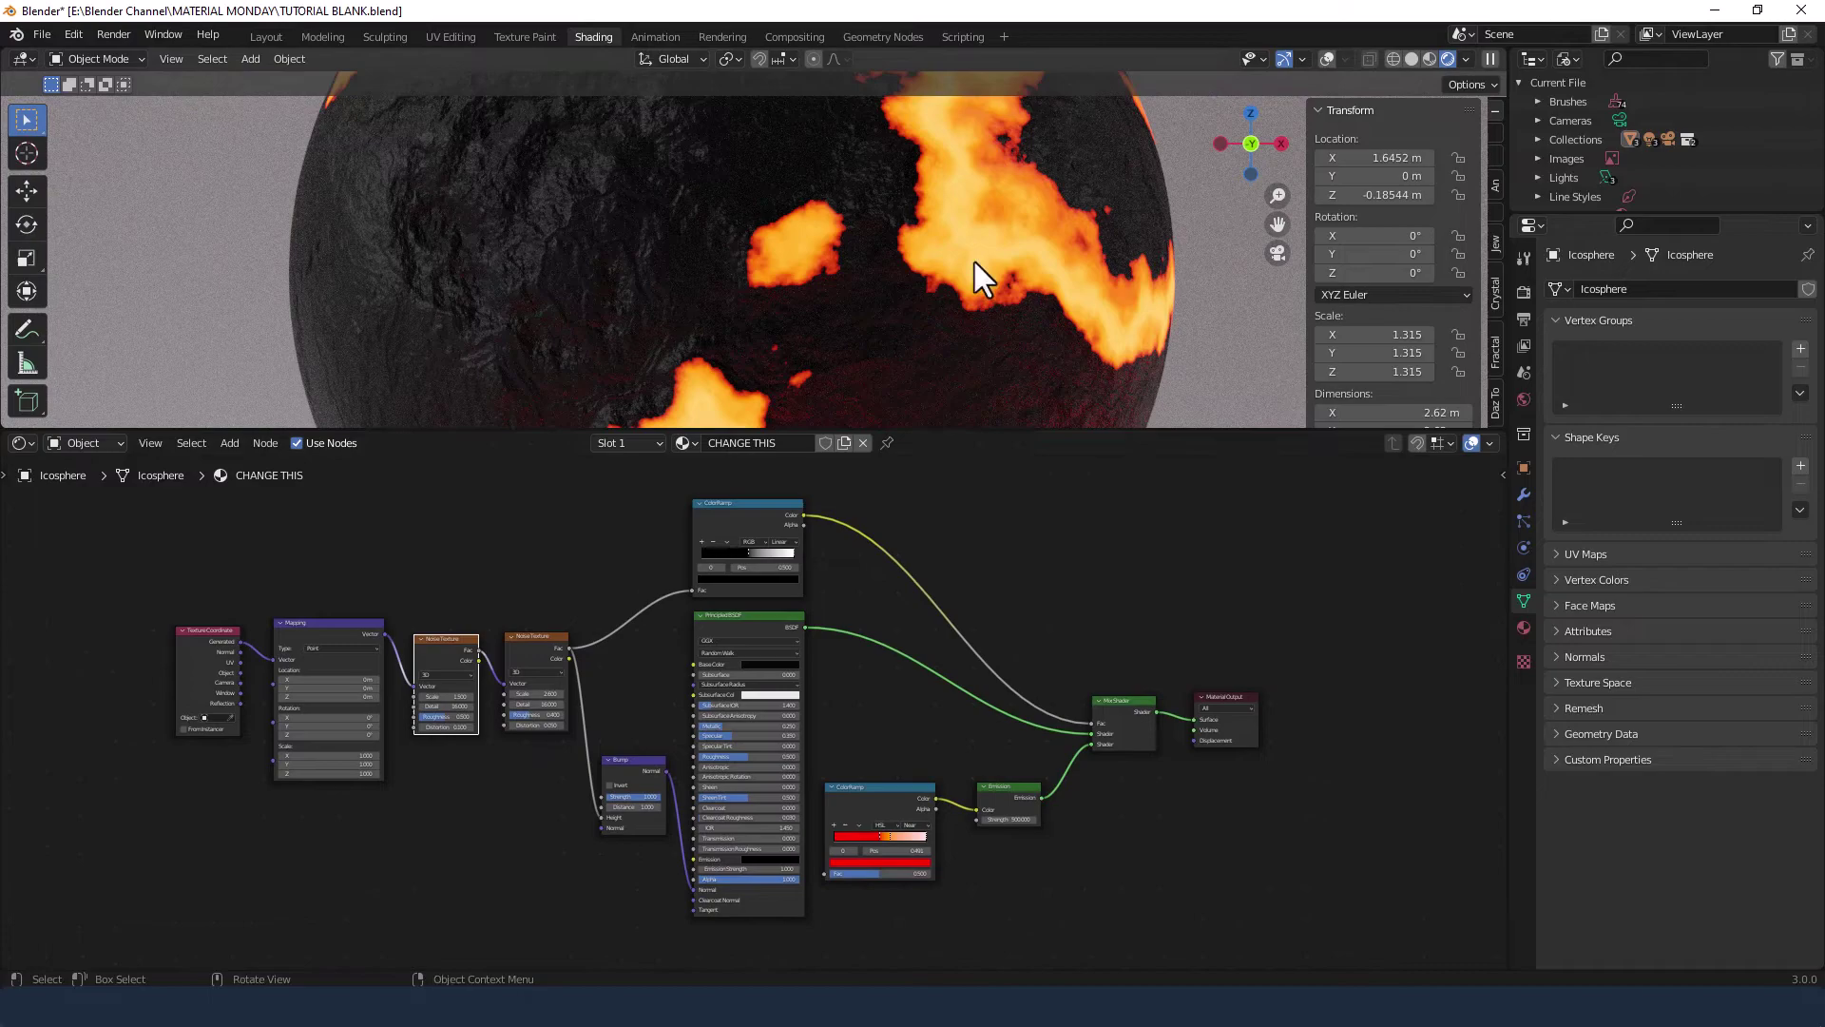
key("KP_0")
Undo the accidental value changes and move the black ramp stop to about 0.52
scroll(972, 270, "up", 5)
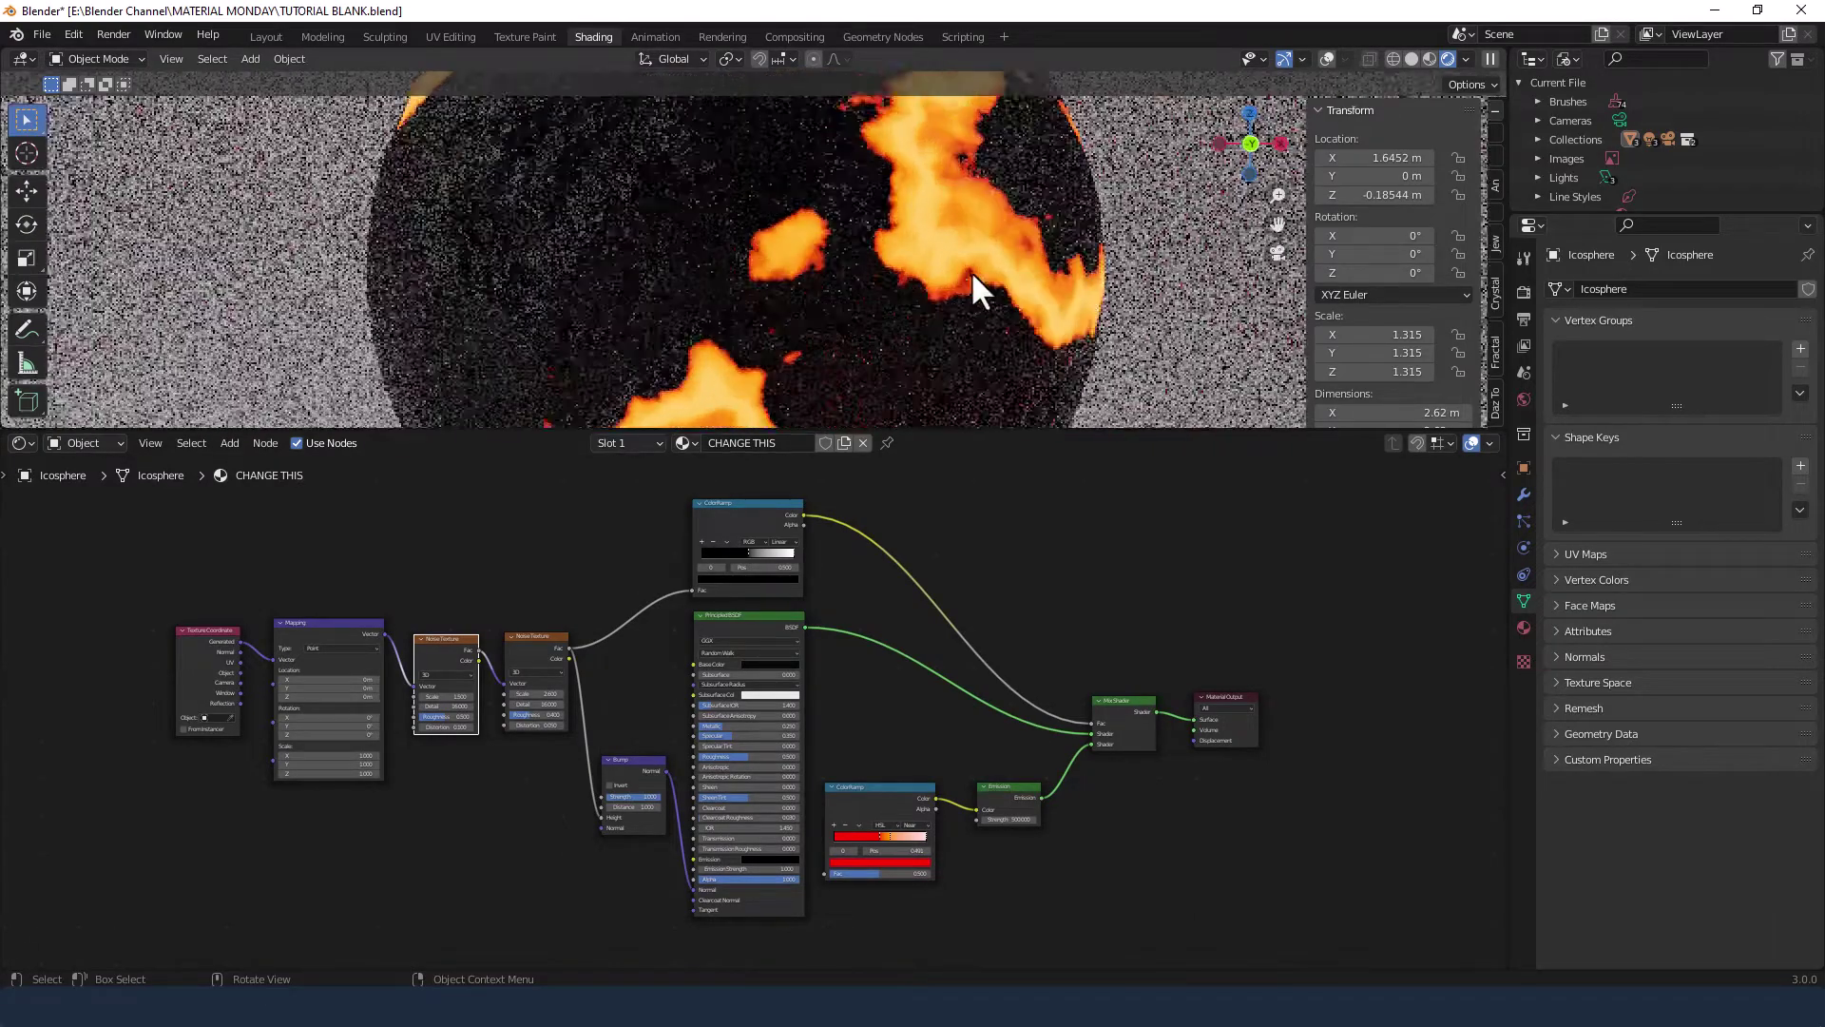
scroll(646, 665, "up", 1)
key("ctrl+z")
key("ctrl+z")
key("ctrl+z")
key("ctrl+z")
key("ctrl+z")
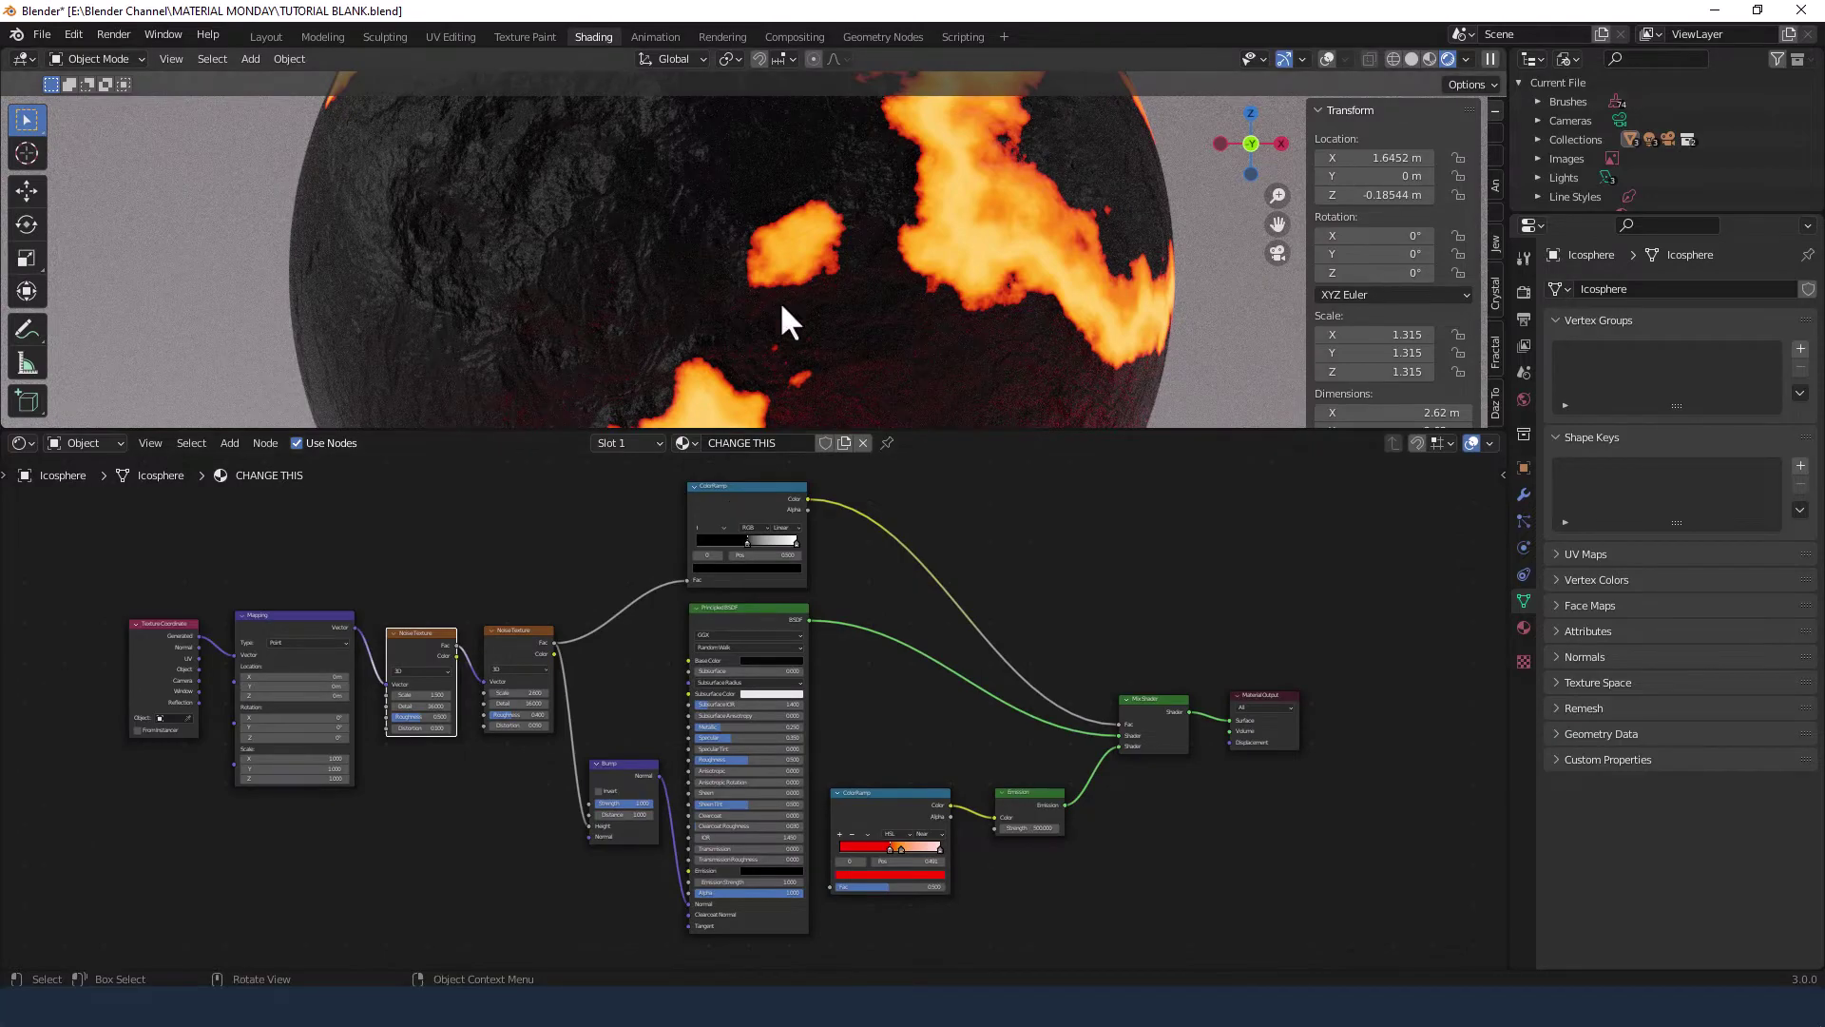
left_click_drag(743, 541, 745, 540)
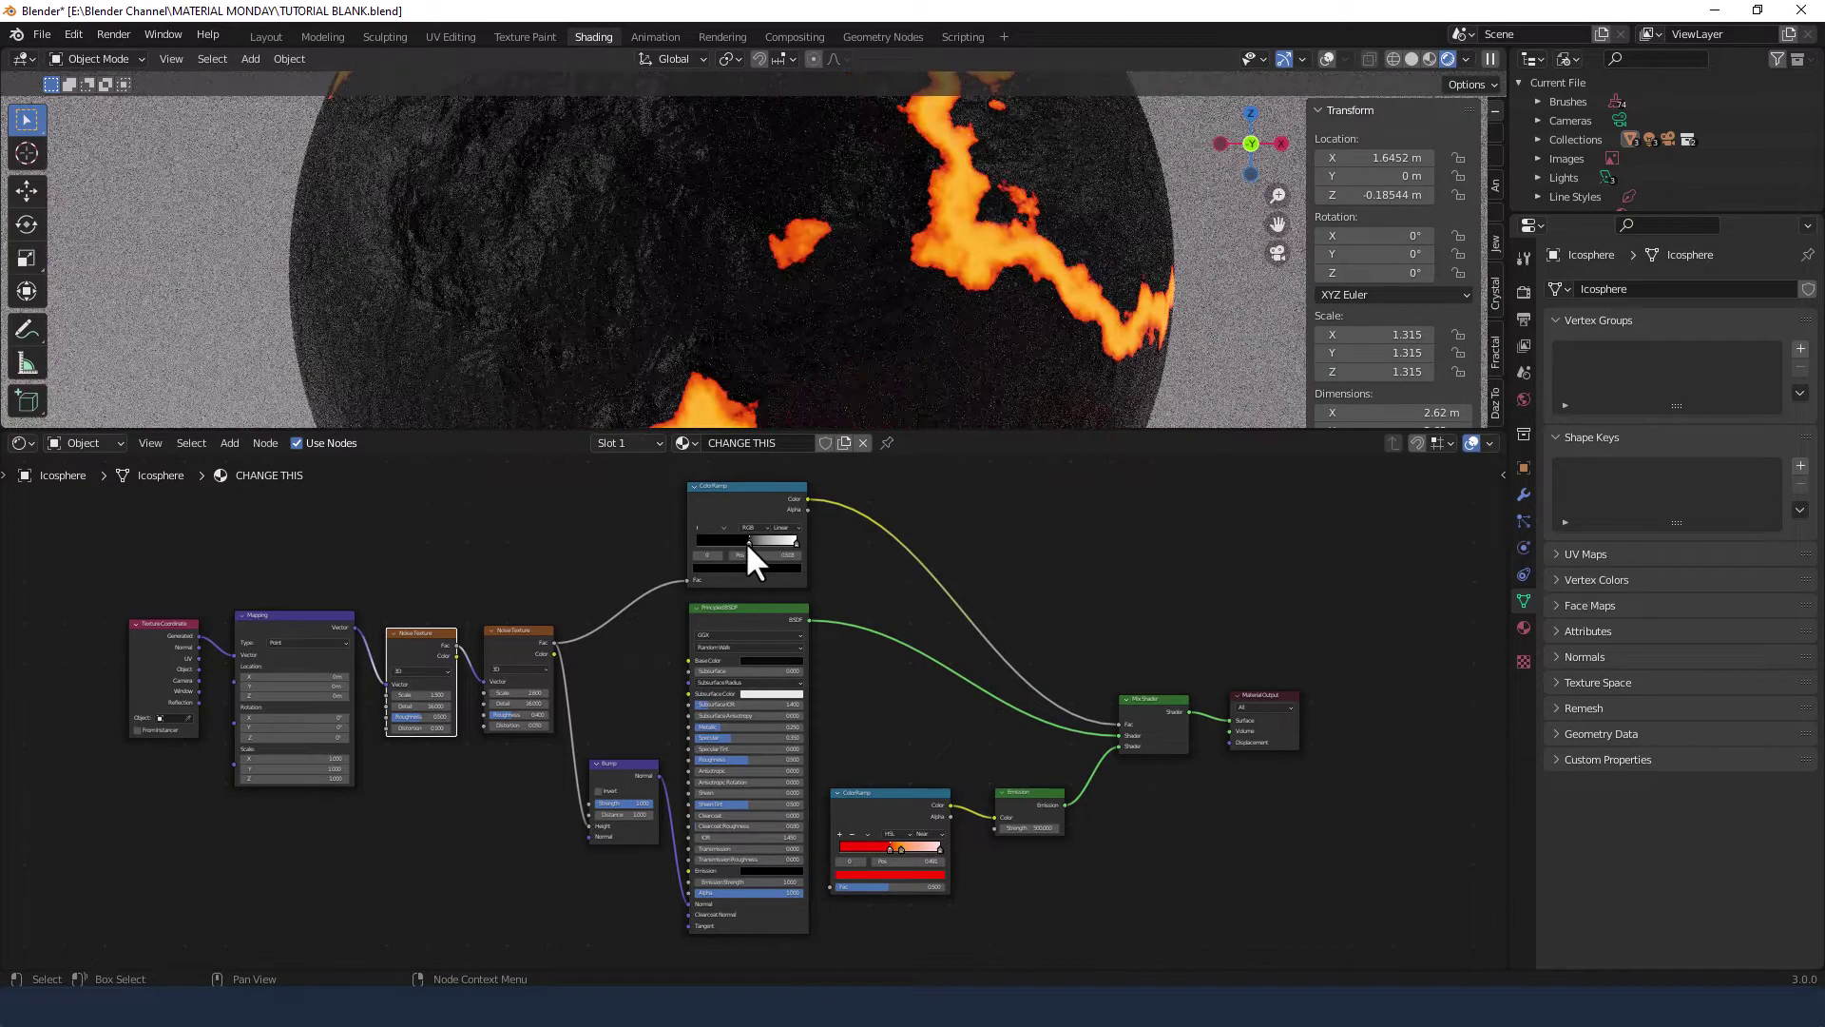
Set the top ColorRamp's black stop position to 0.5
scroll(759, 552, "up", 3)
middle_click_drag(875, 530, 881, 578)
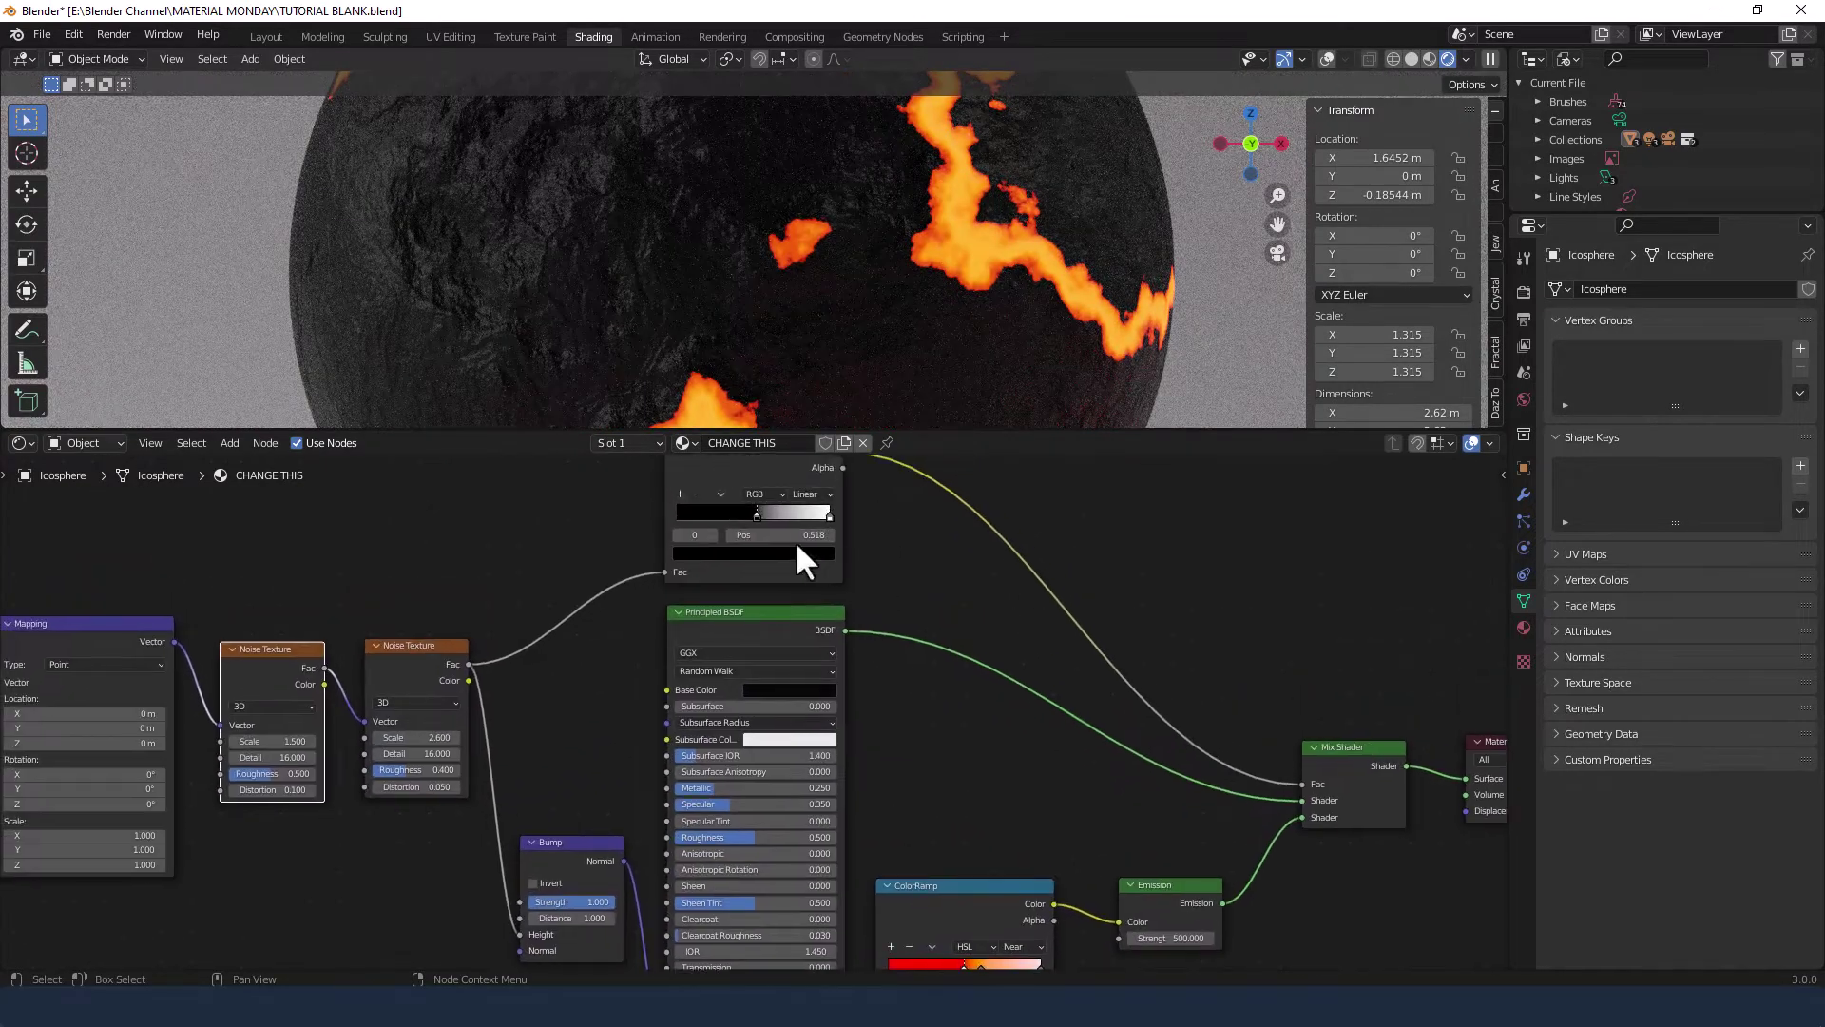
left_click(794, 538)
type("0.5")
key("Return")
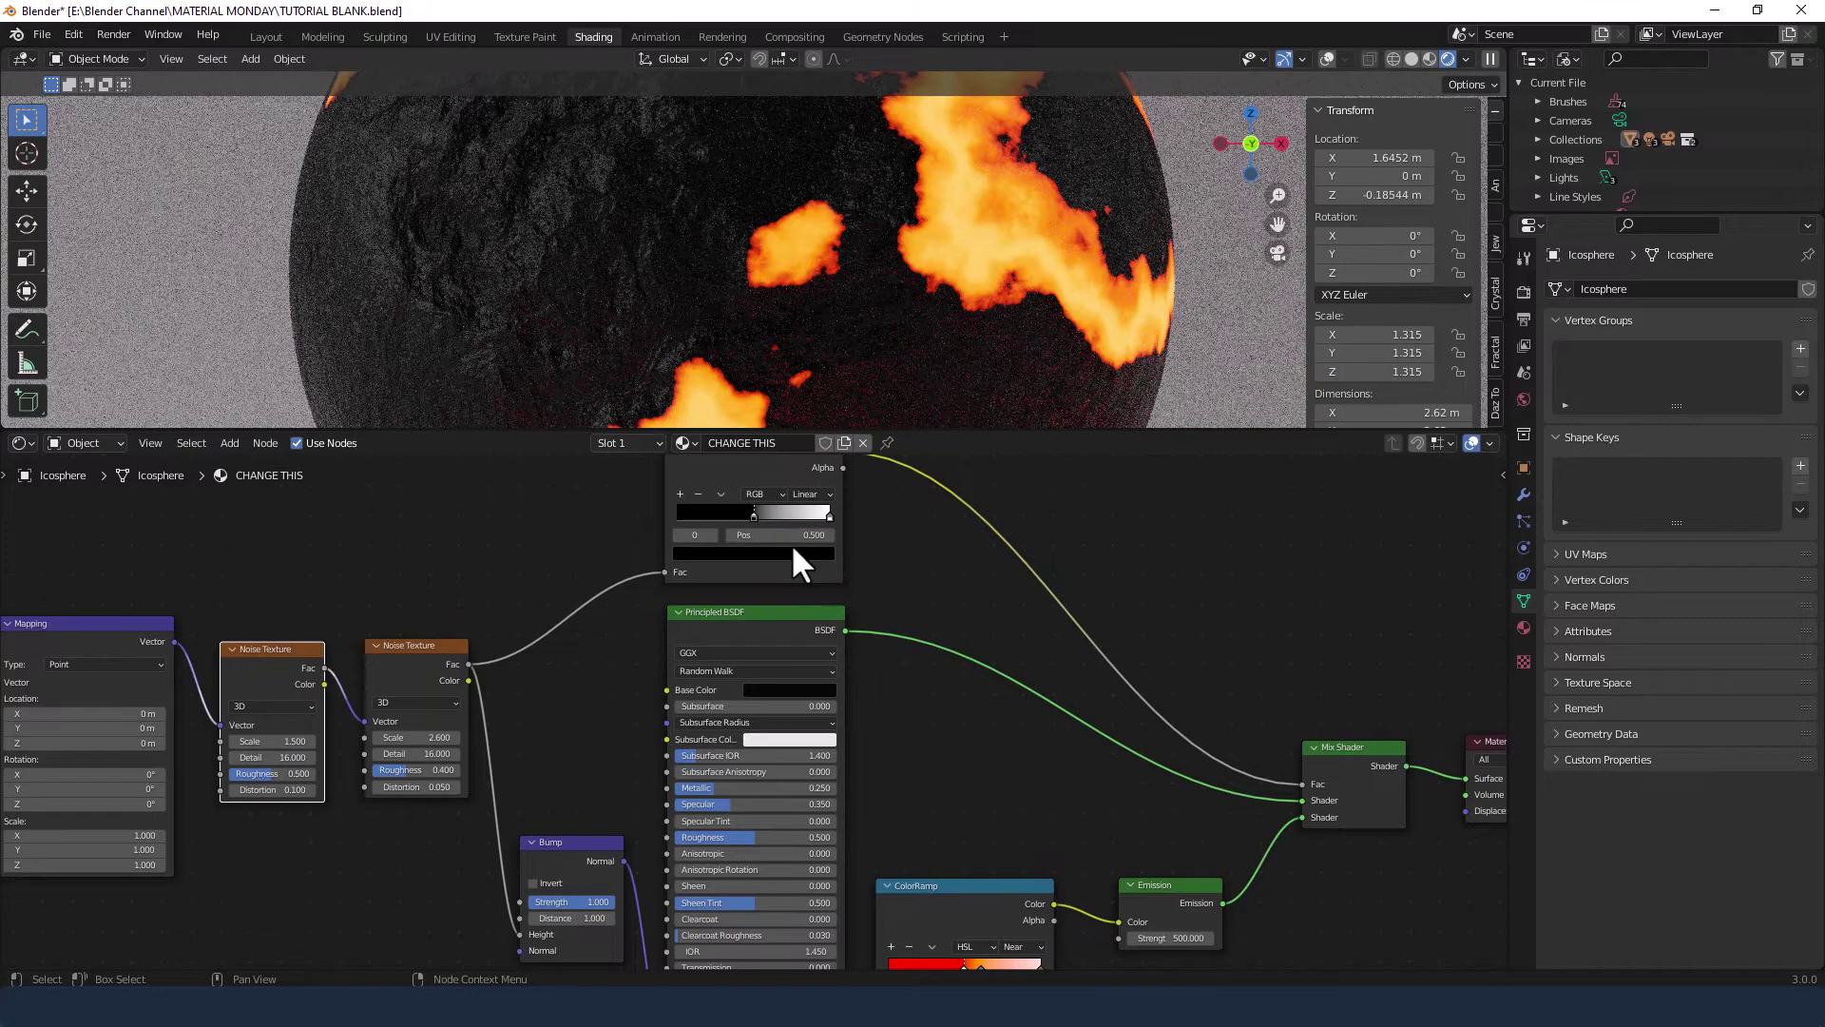
Set the top ColorRamp's white stop position to 0.75
left_click(828, 516)
left_click_drag(828, 515, 785, 521)
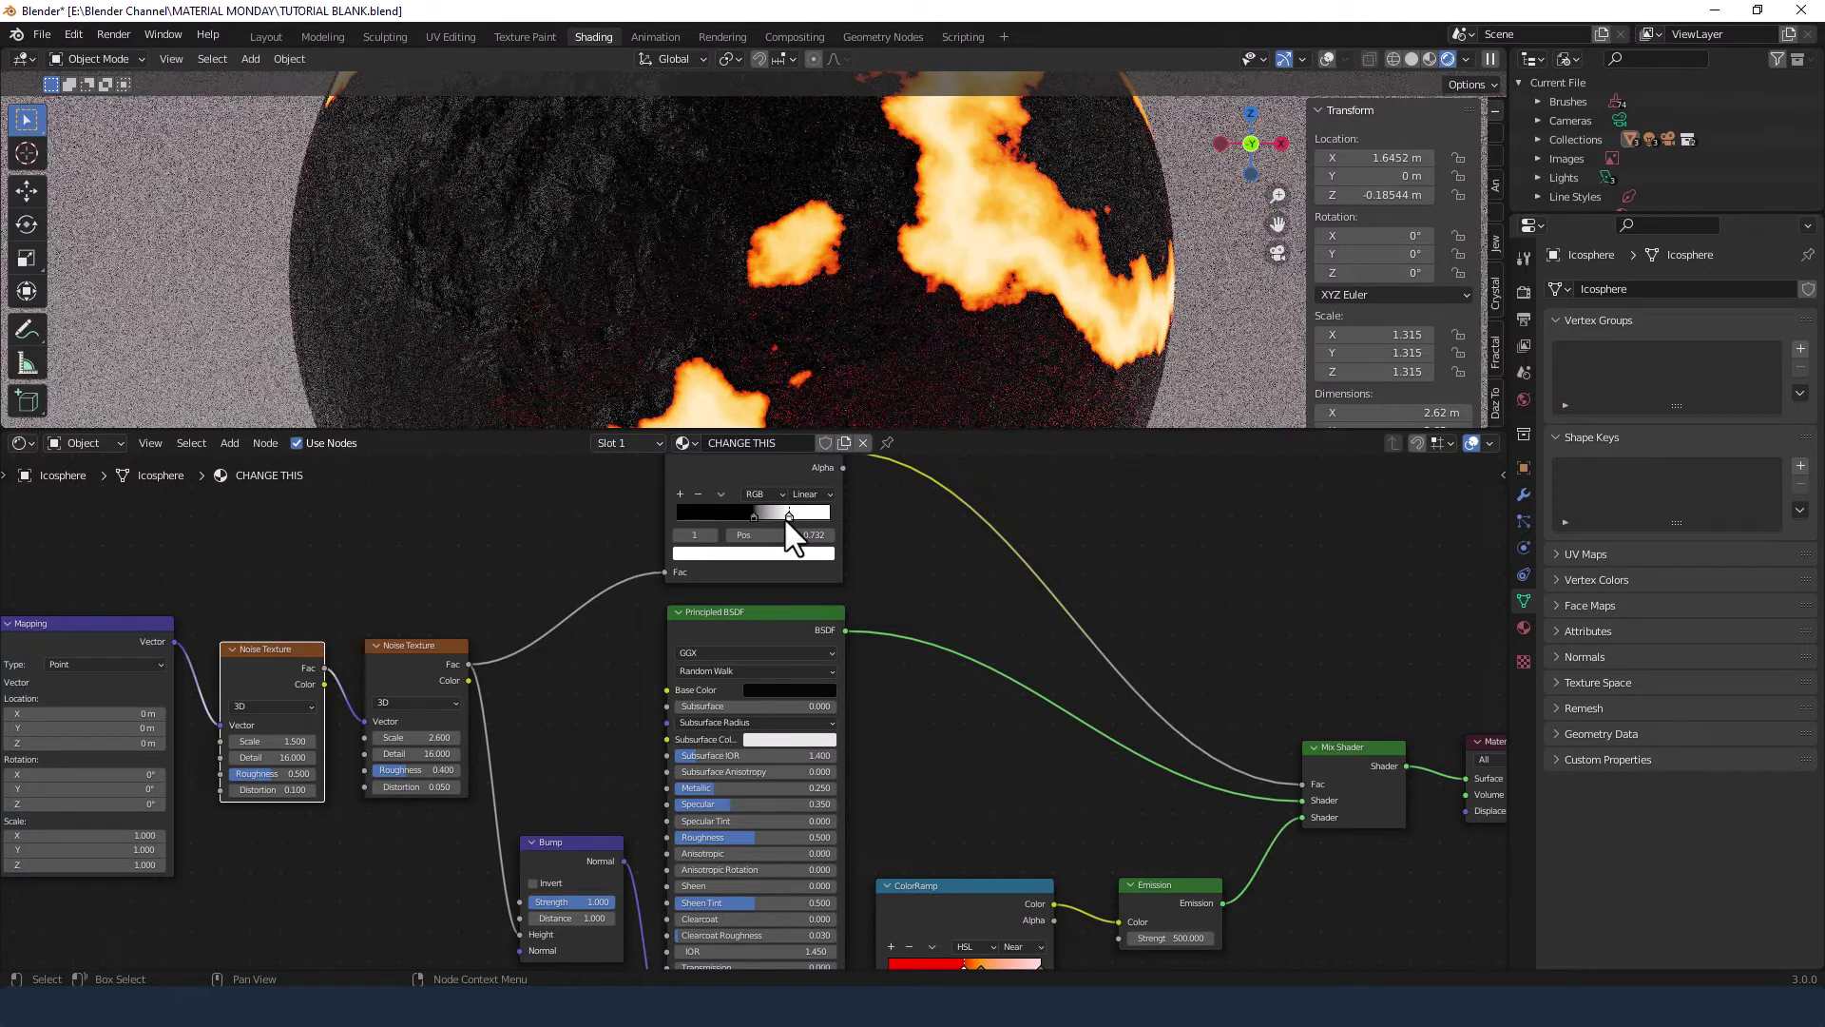
double_click(791, 535)
type("0.75")
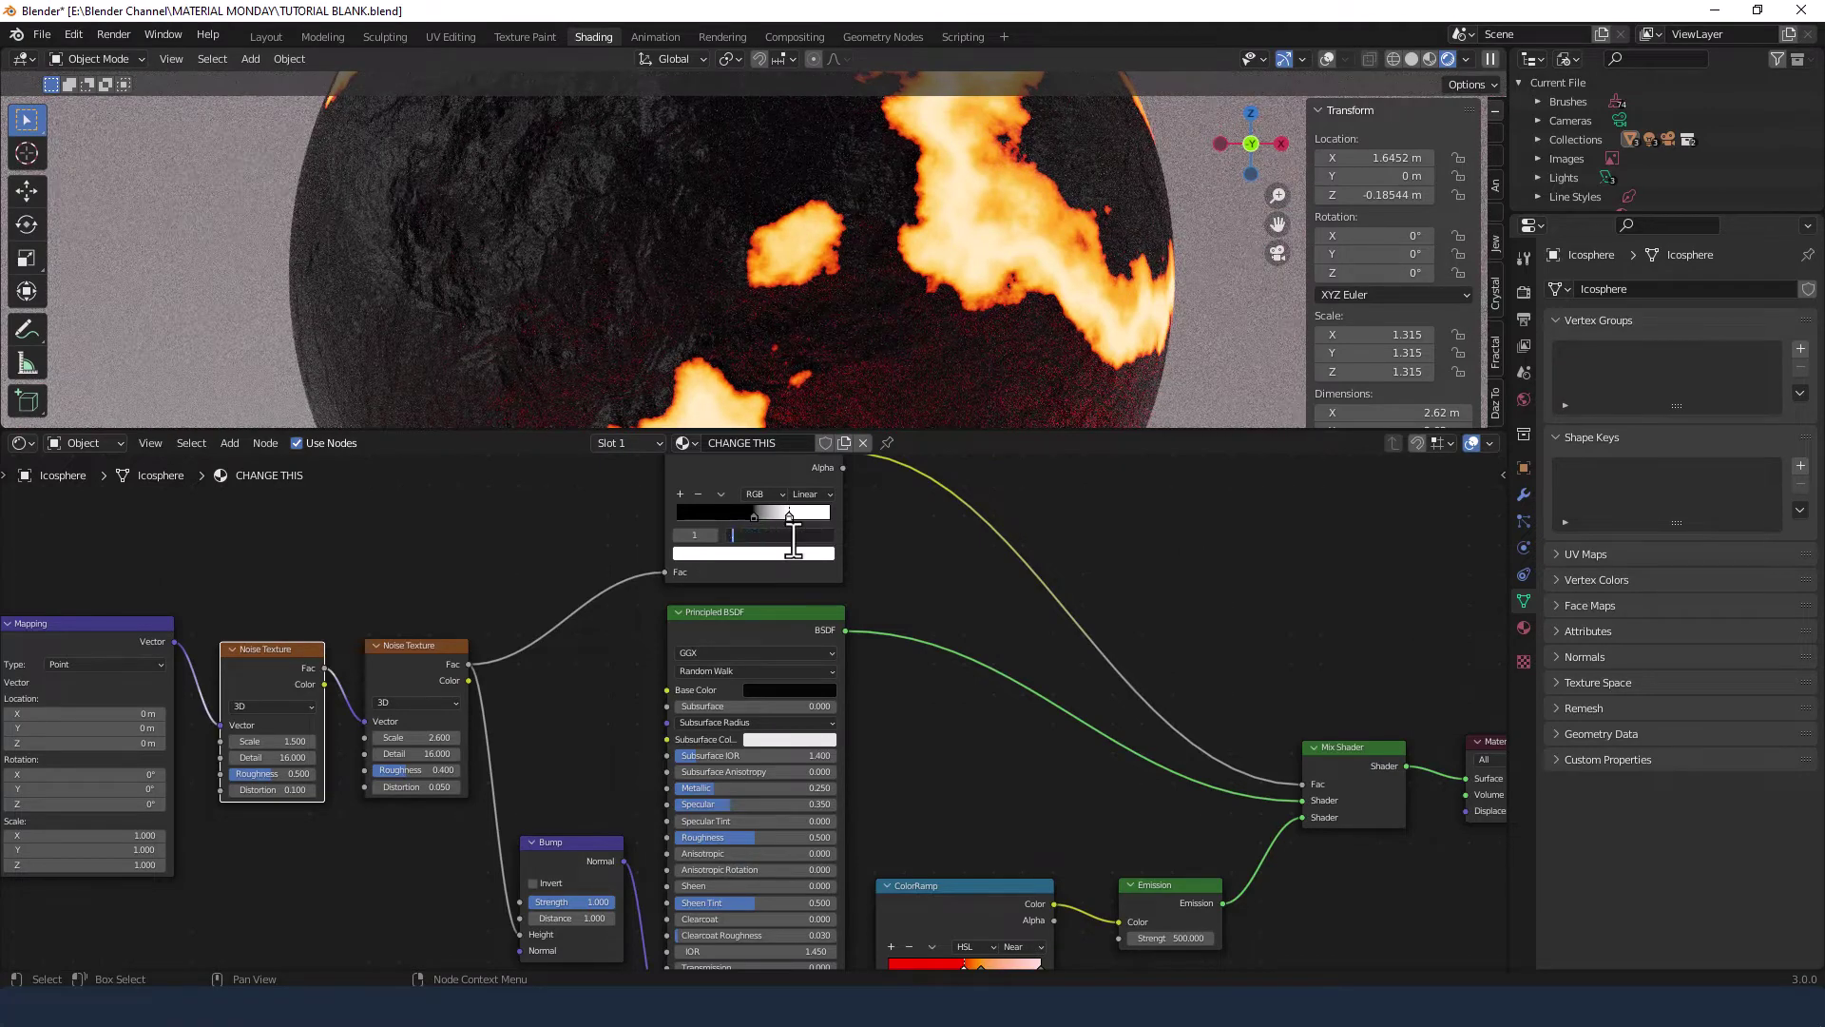
key("Return")
middle_click_drag(543, 724, 636, 640)
middle_click_drag(537, 810, 593, 799)
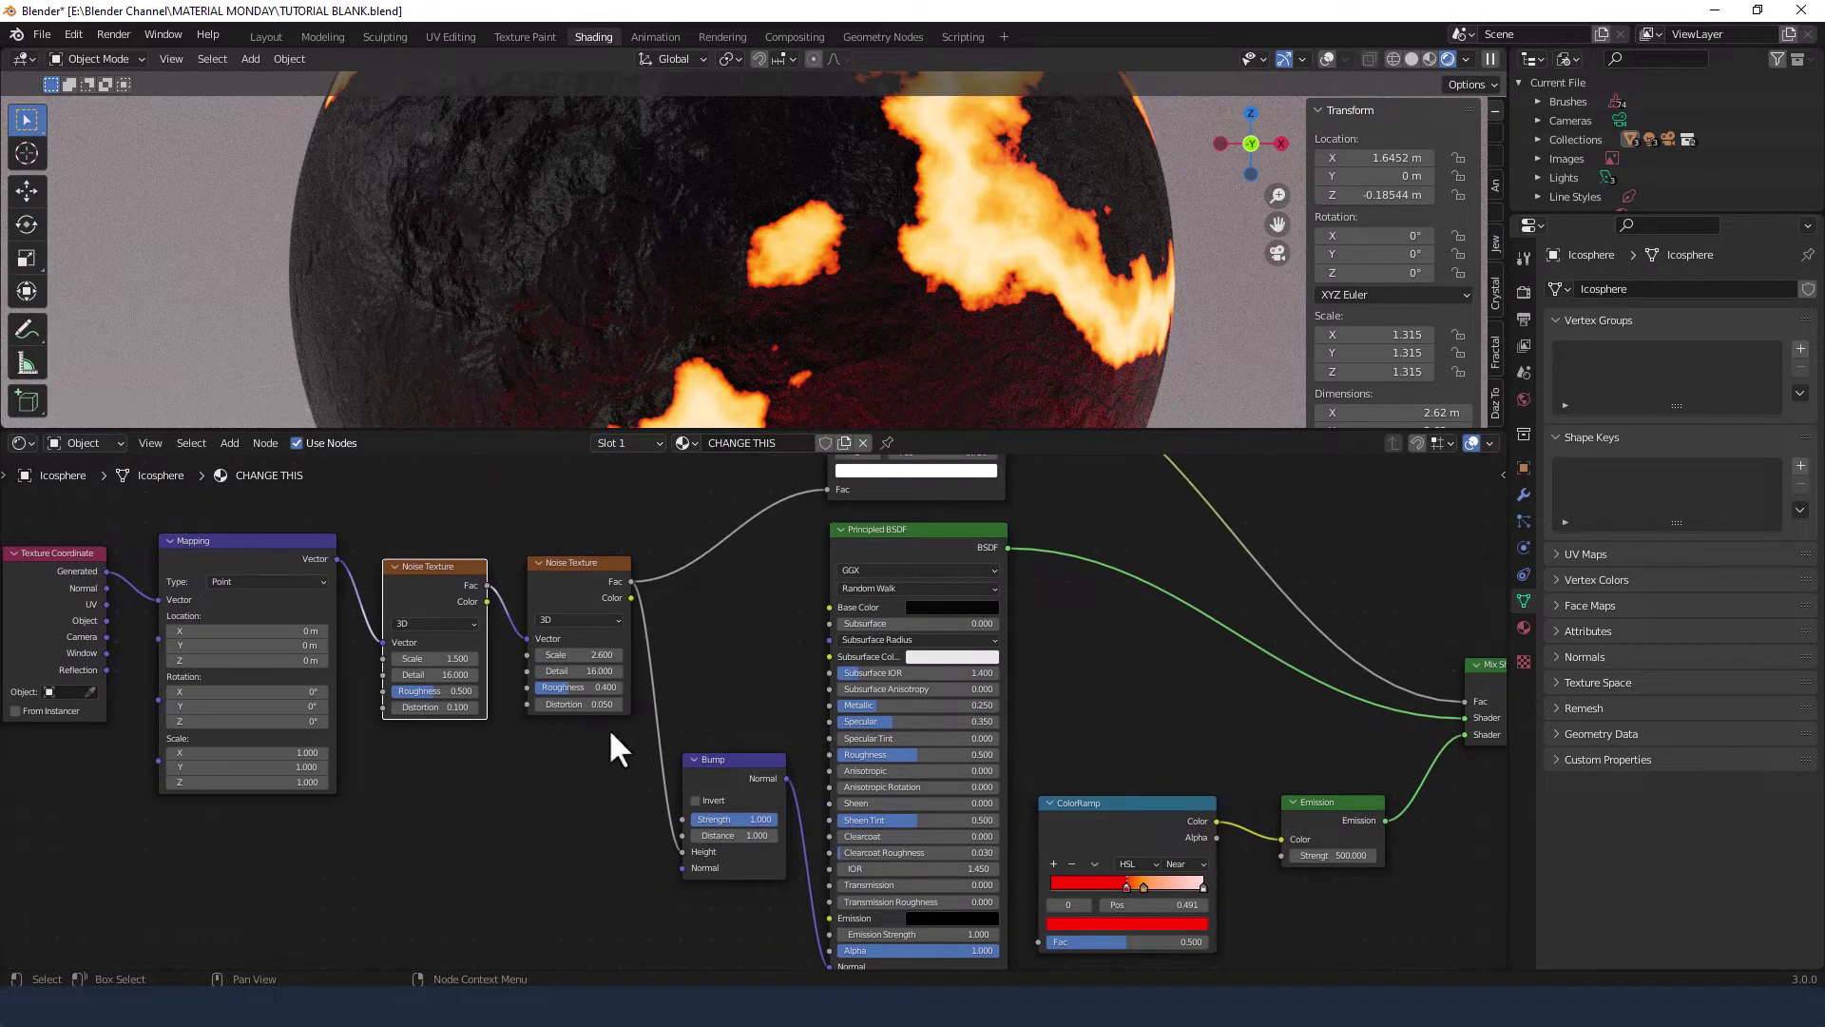
Change the second Noise Texture's Scale from 2.7 to 2.4
left_click(581, 655)
key("Return")
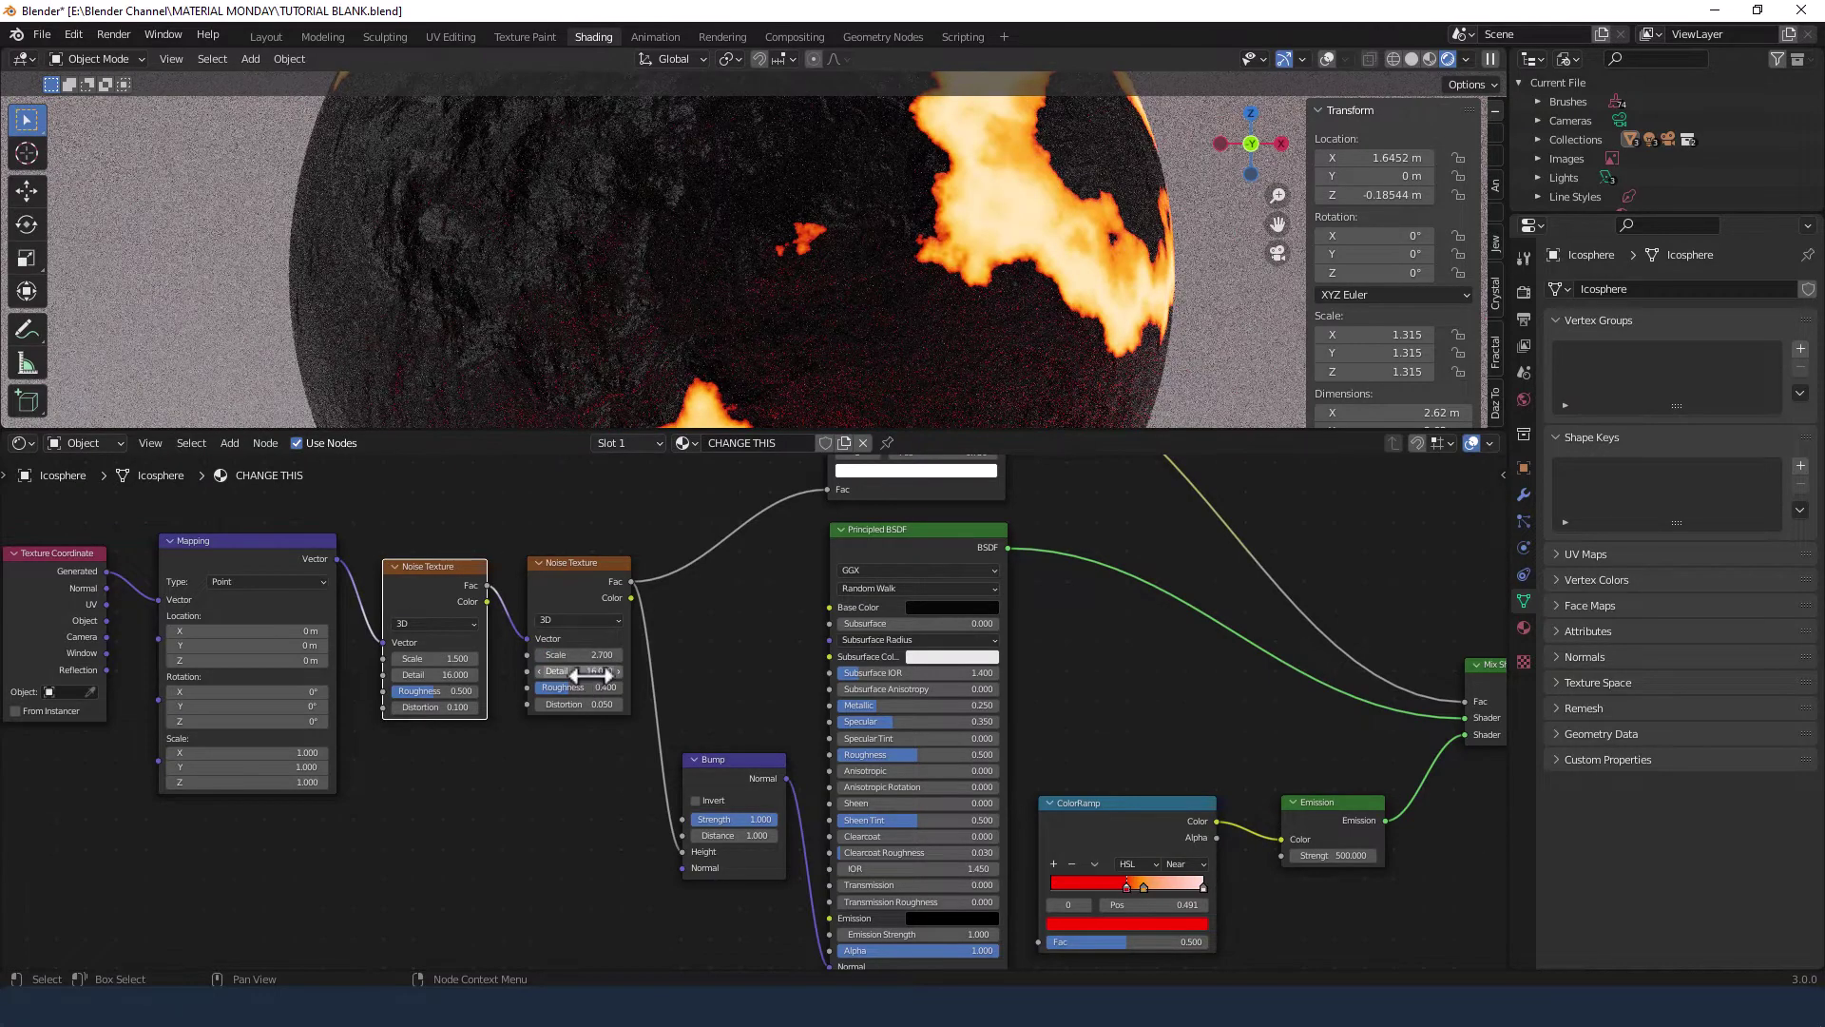
left_click(580, 655)
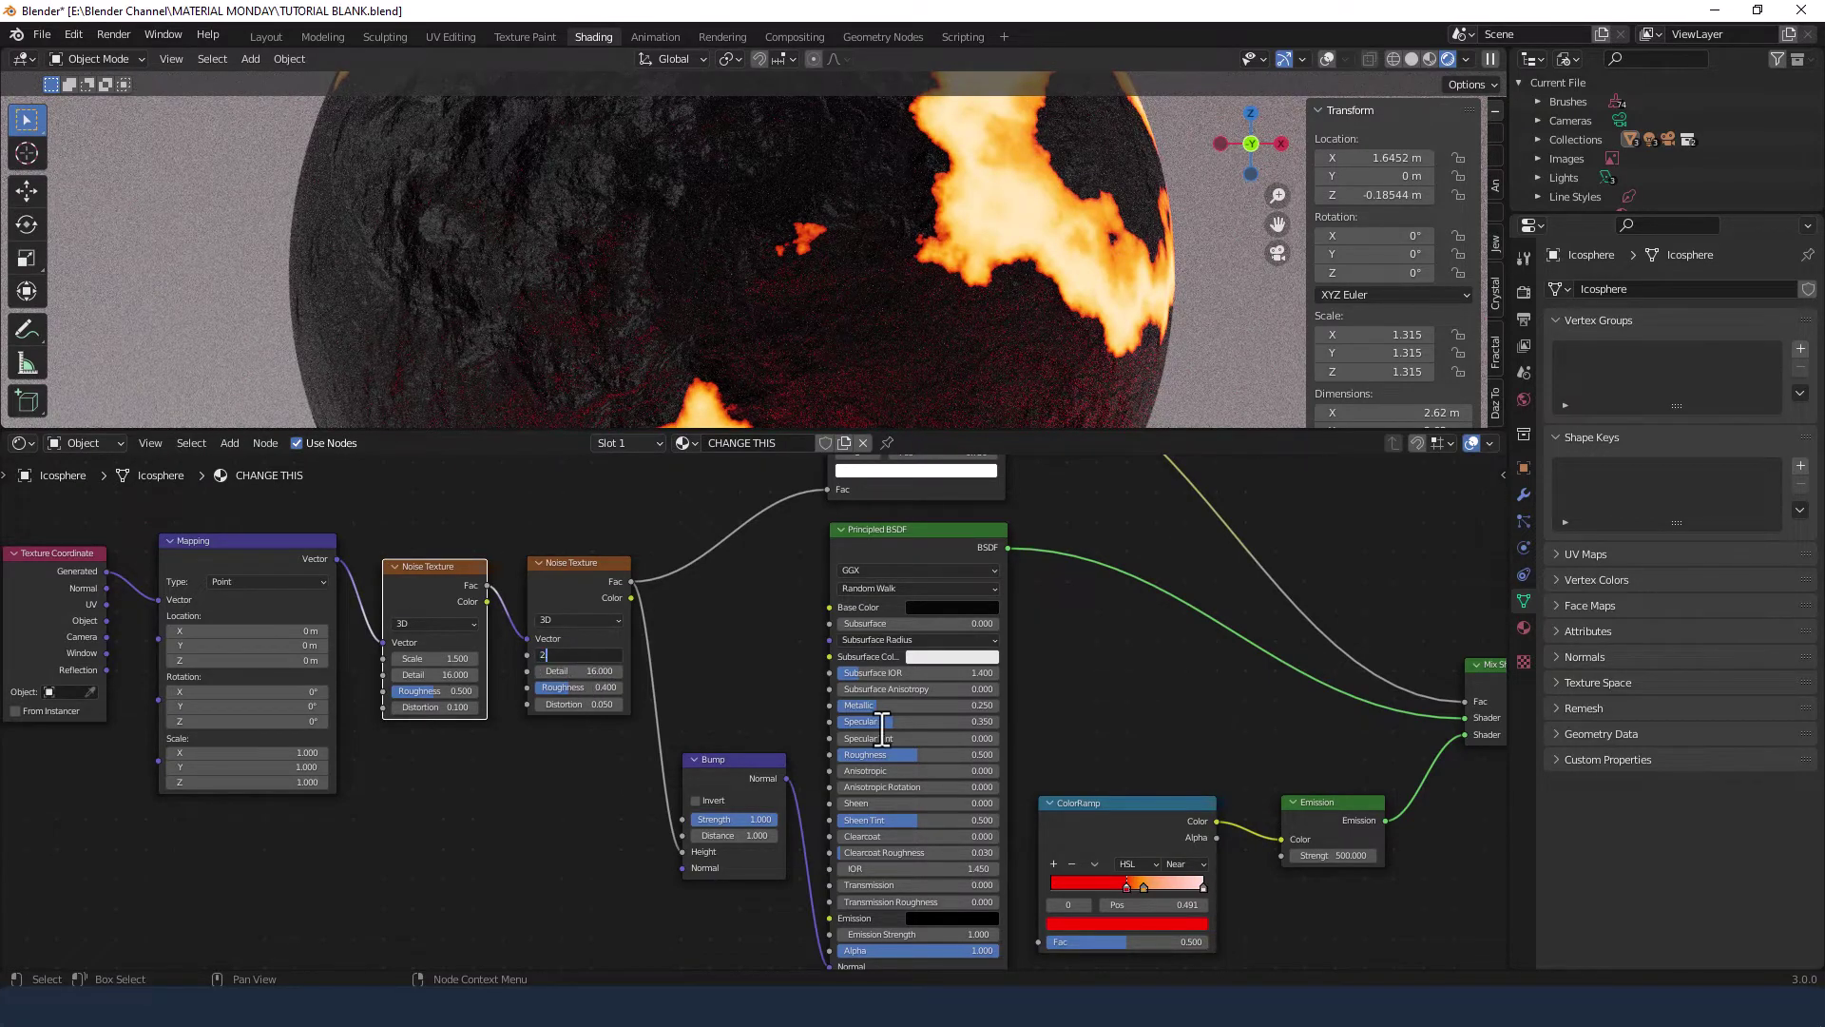
type("2.4")
key("Return")
Zoom out the node editor and center the full node tree
scroll(813, 225, "down", 3)
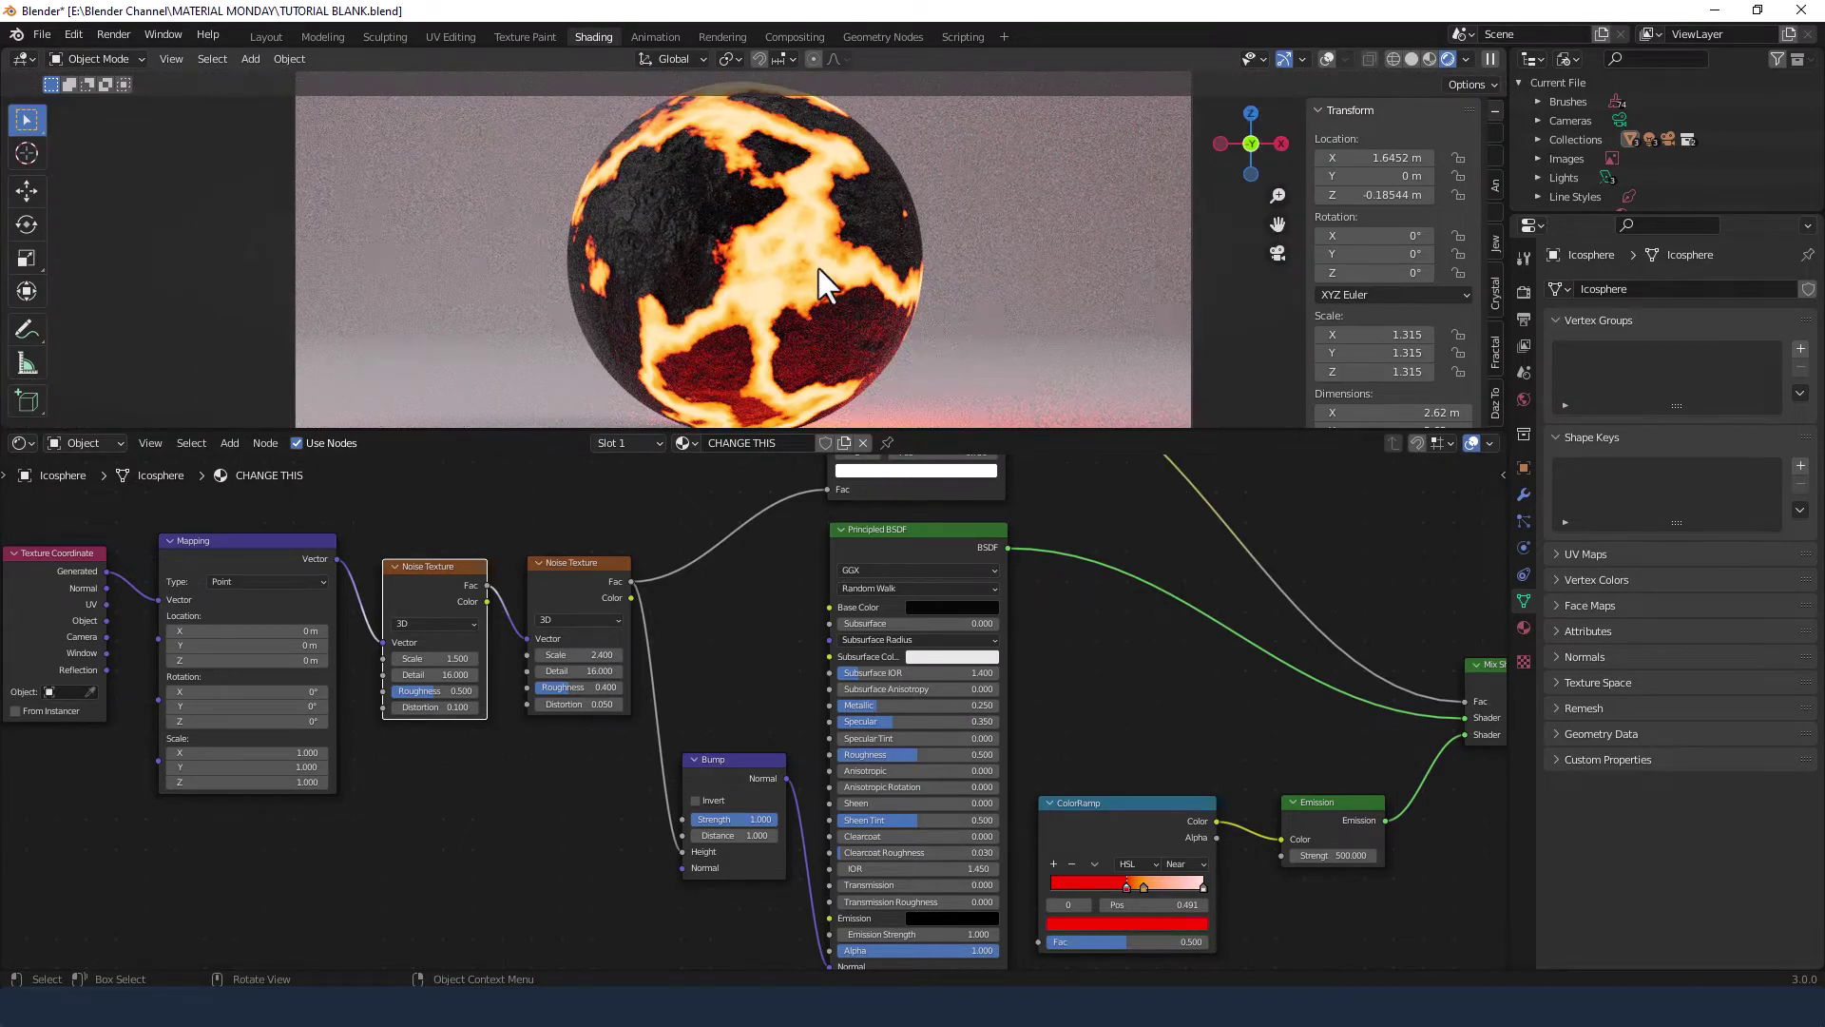
scroll(815, 276, "down", 1)
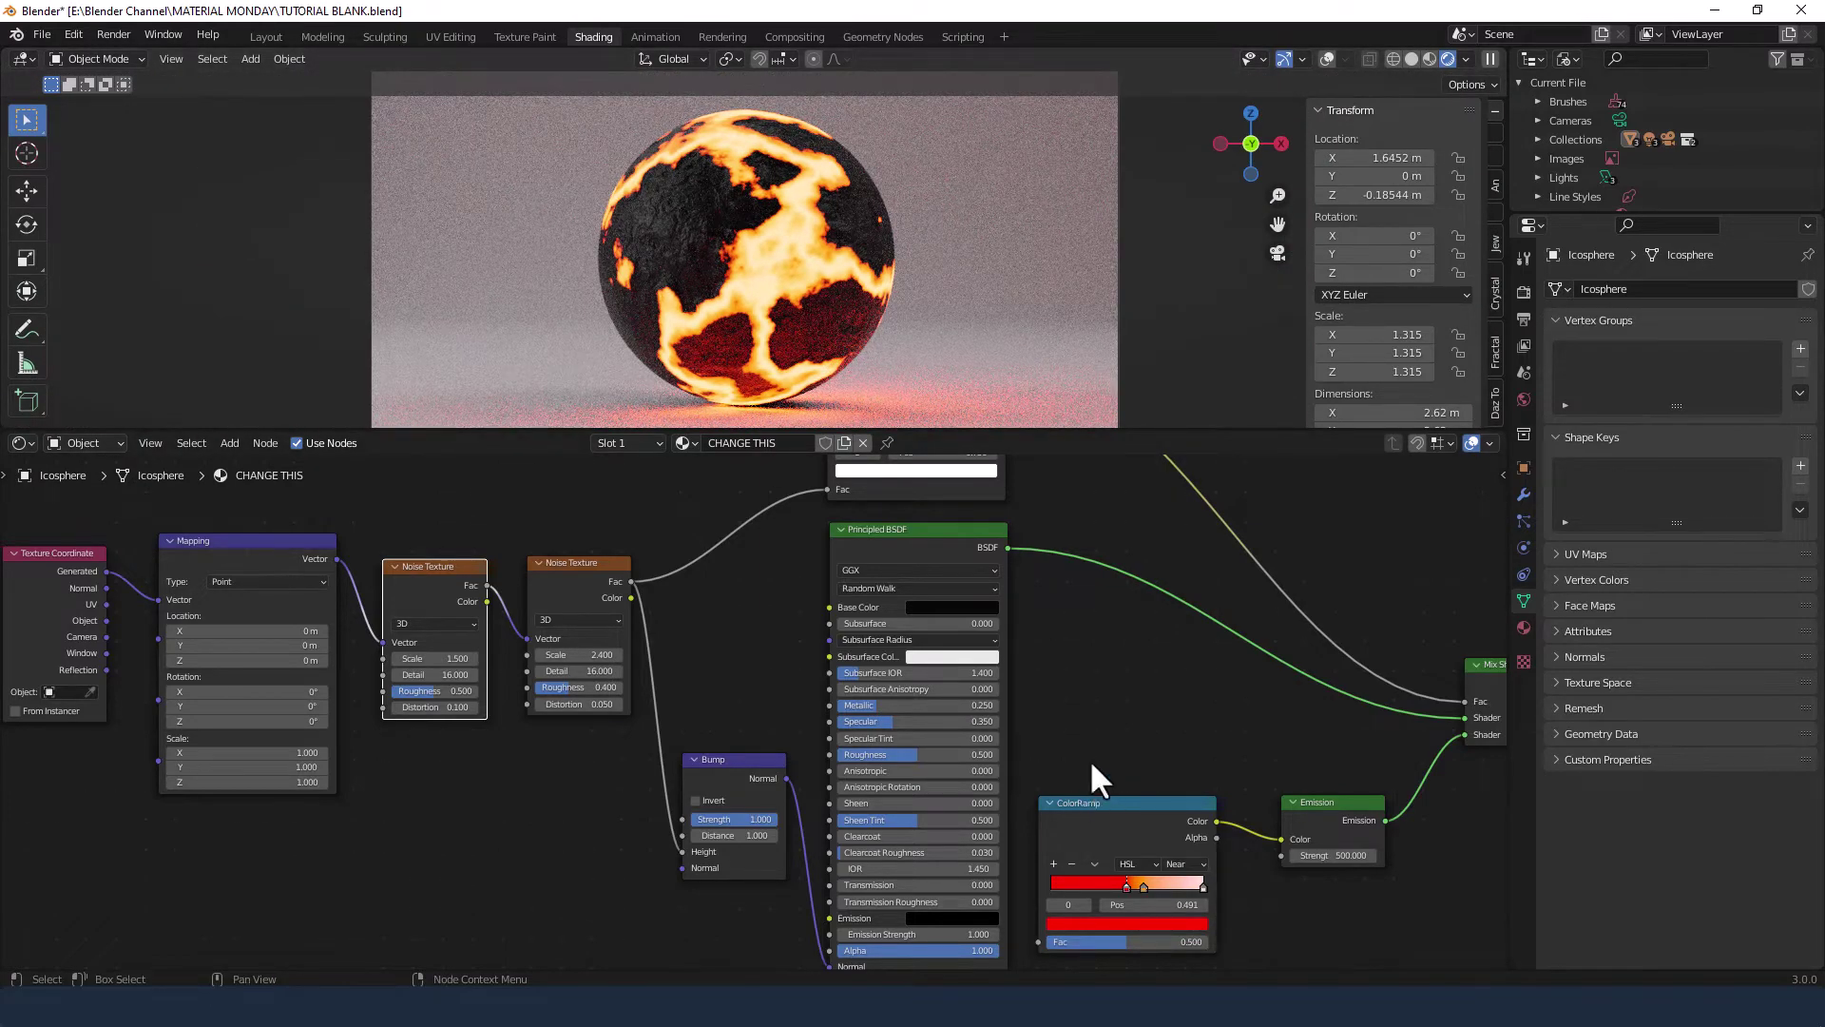
scroll(1080, 660, "down", 4)
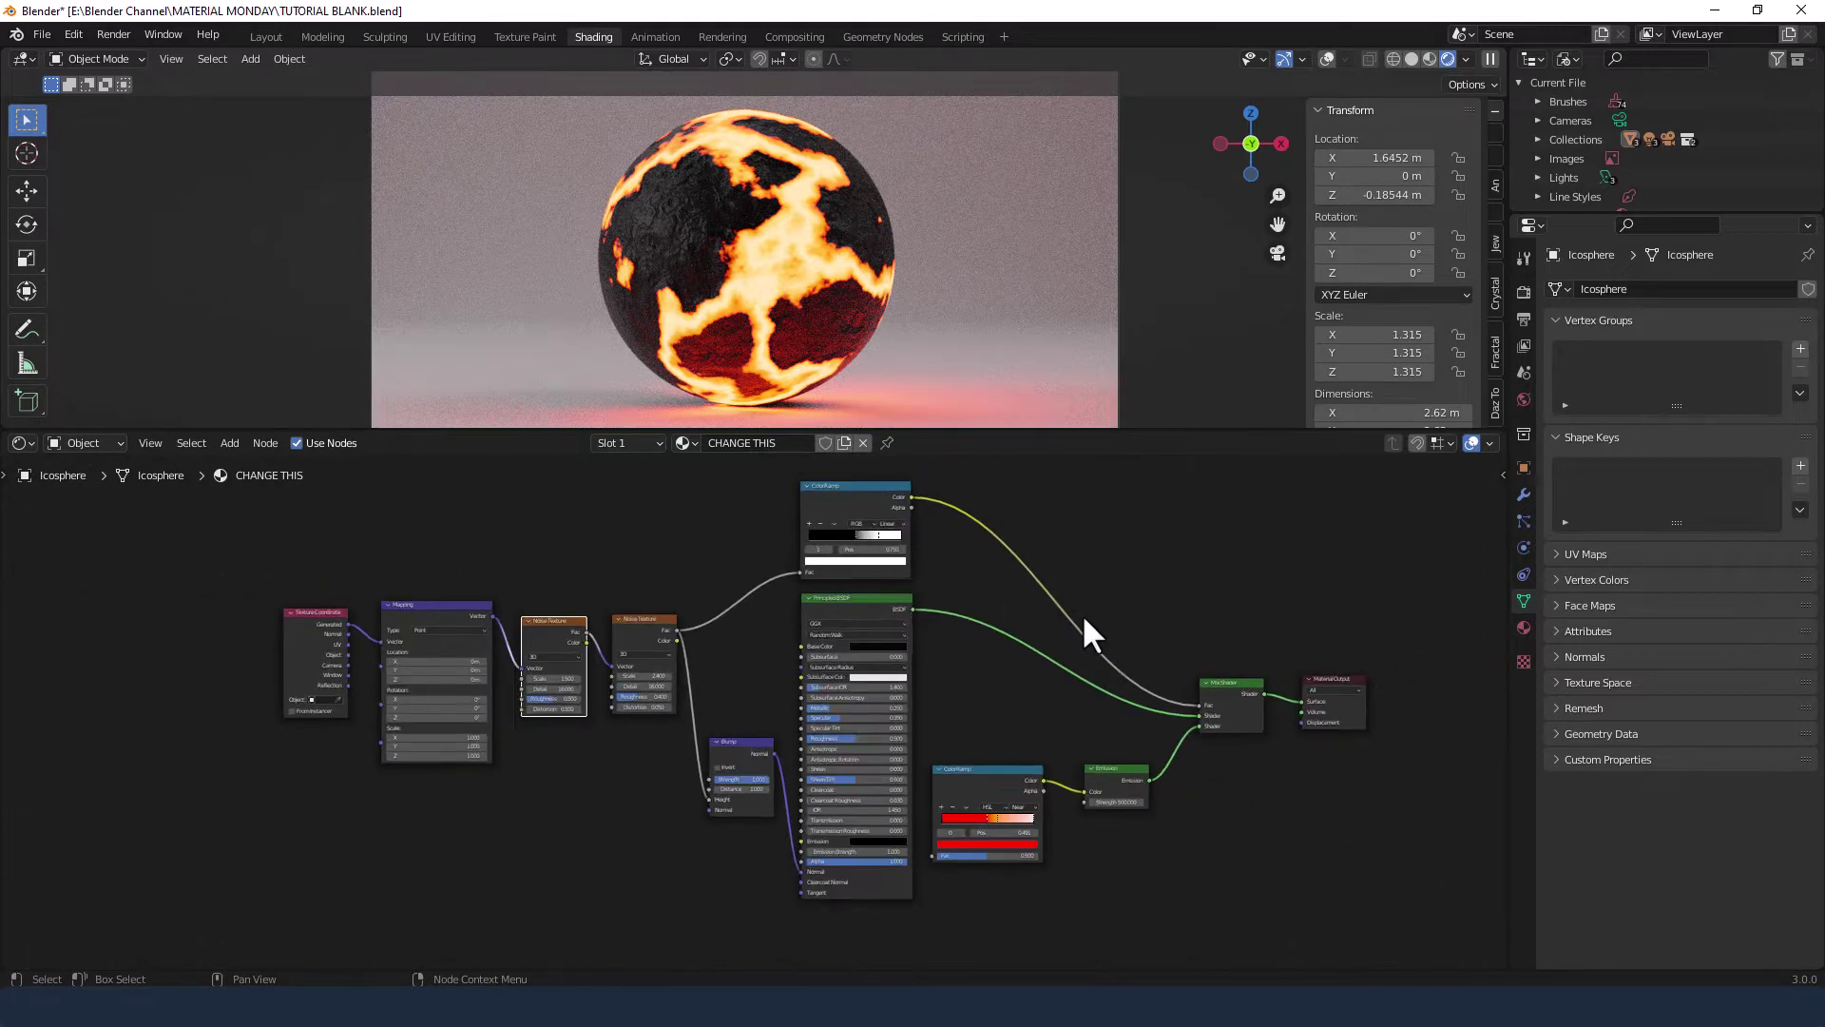
scroll(1082, 613, "up", 1)
middle_click_drag(1081, 612, 1057, 619)
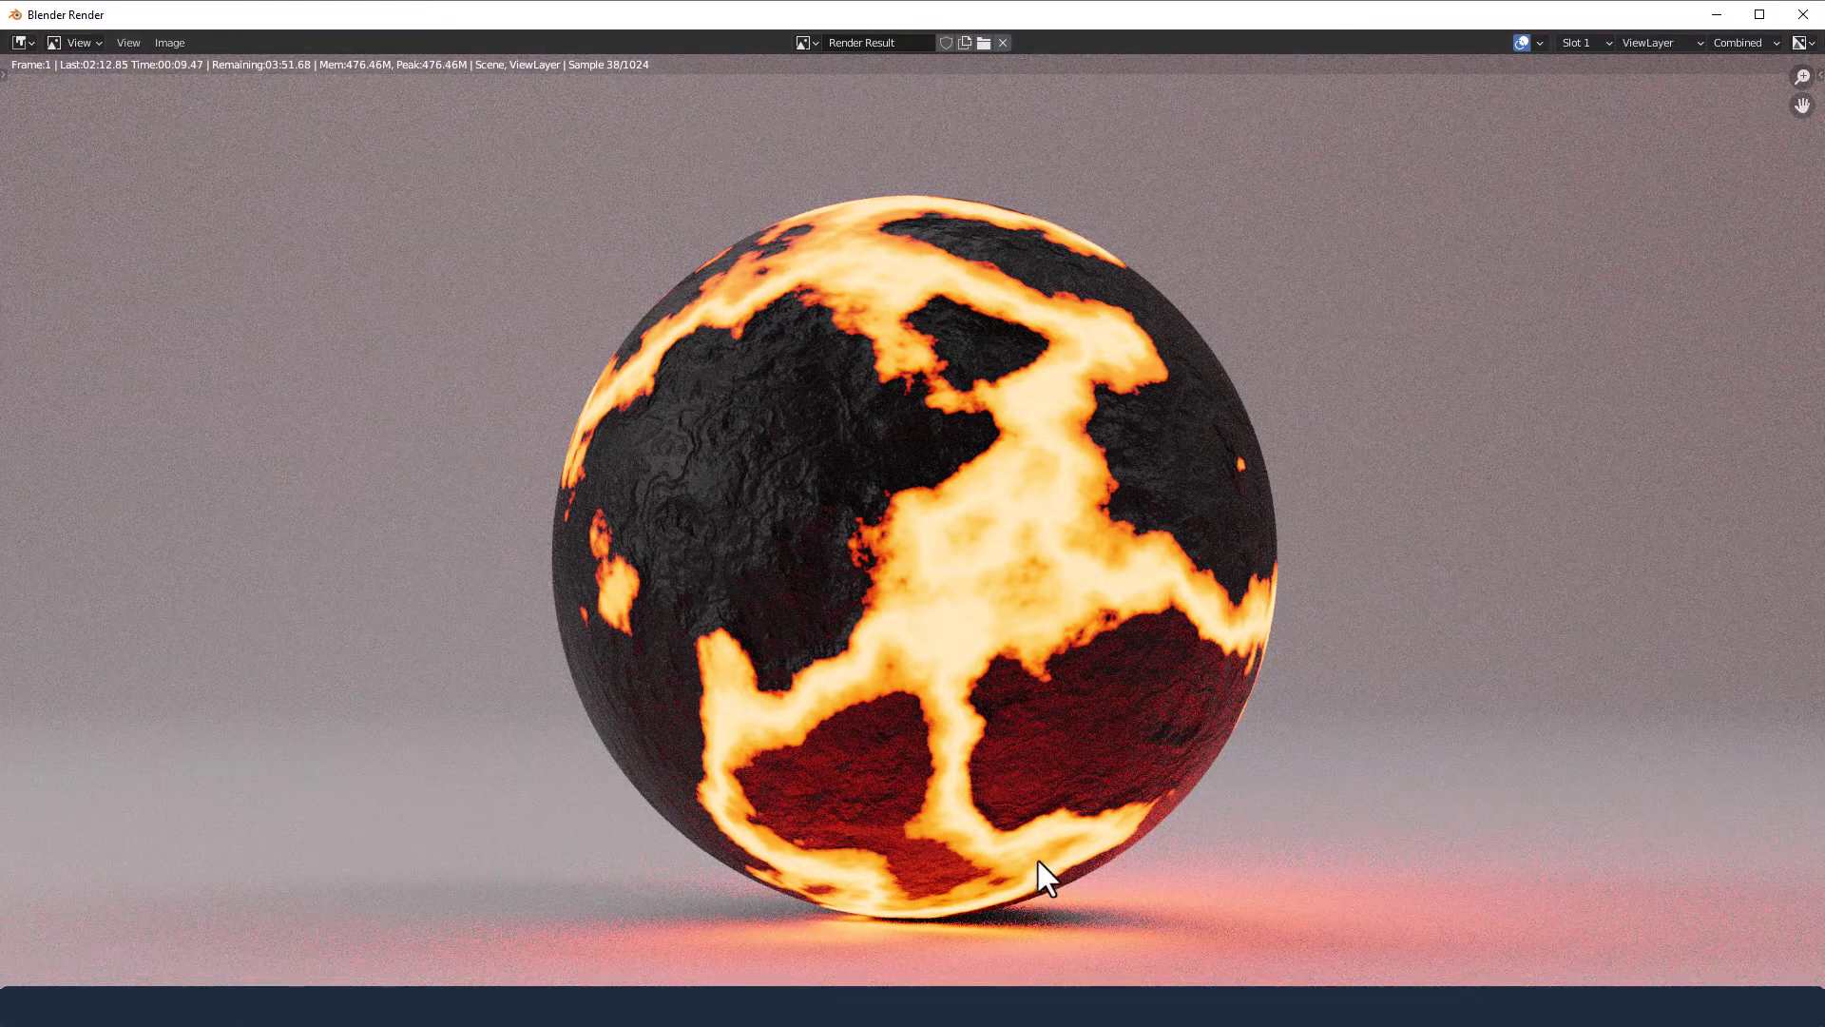
Close the render window and enable Invert on the Bump node
key("Escape")
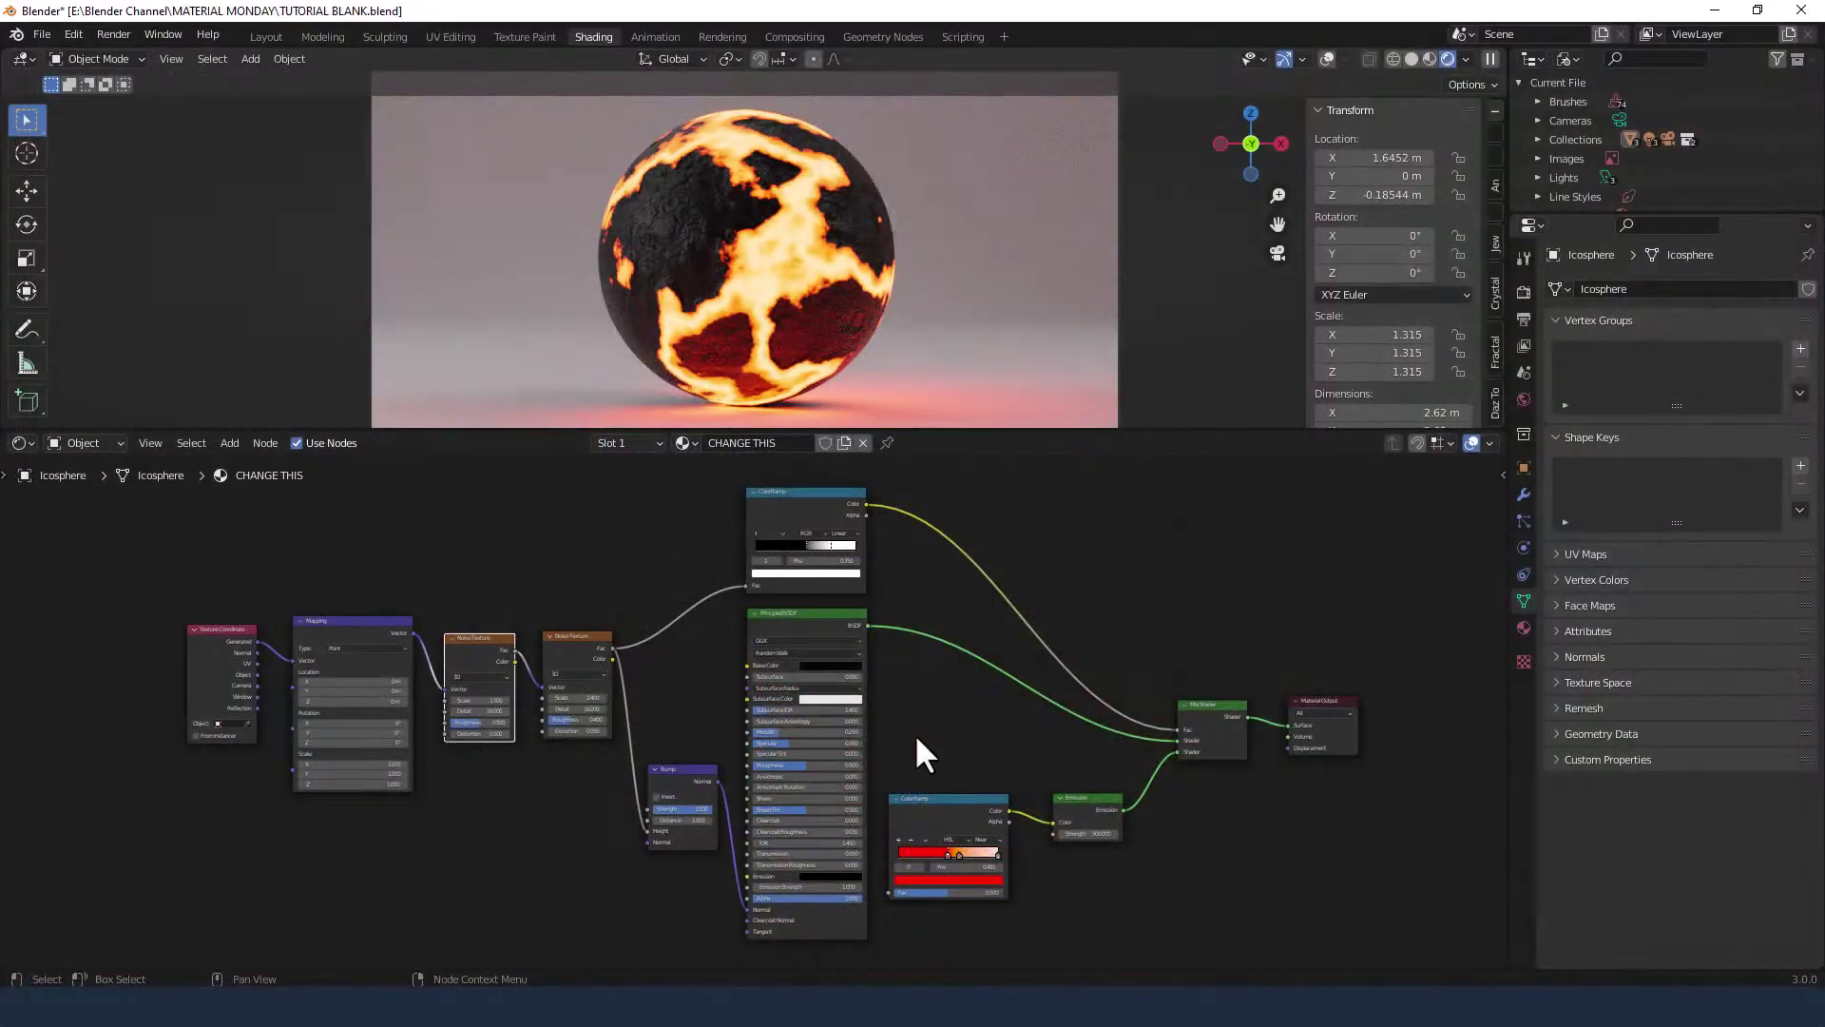
scroll(688, 808, "up", 4)
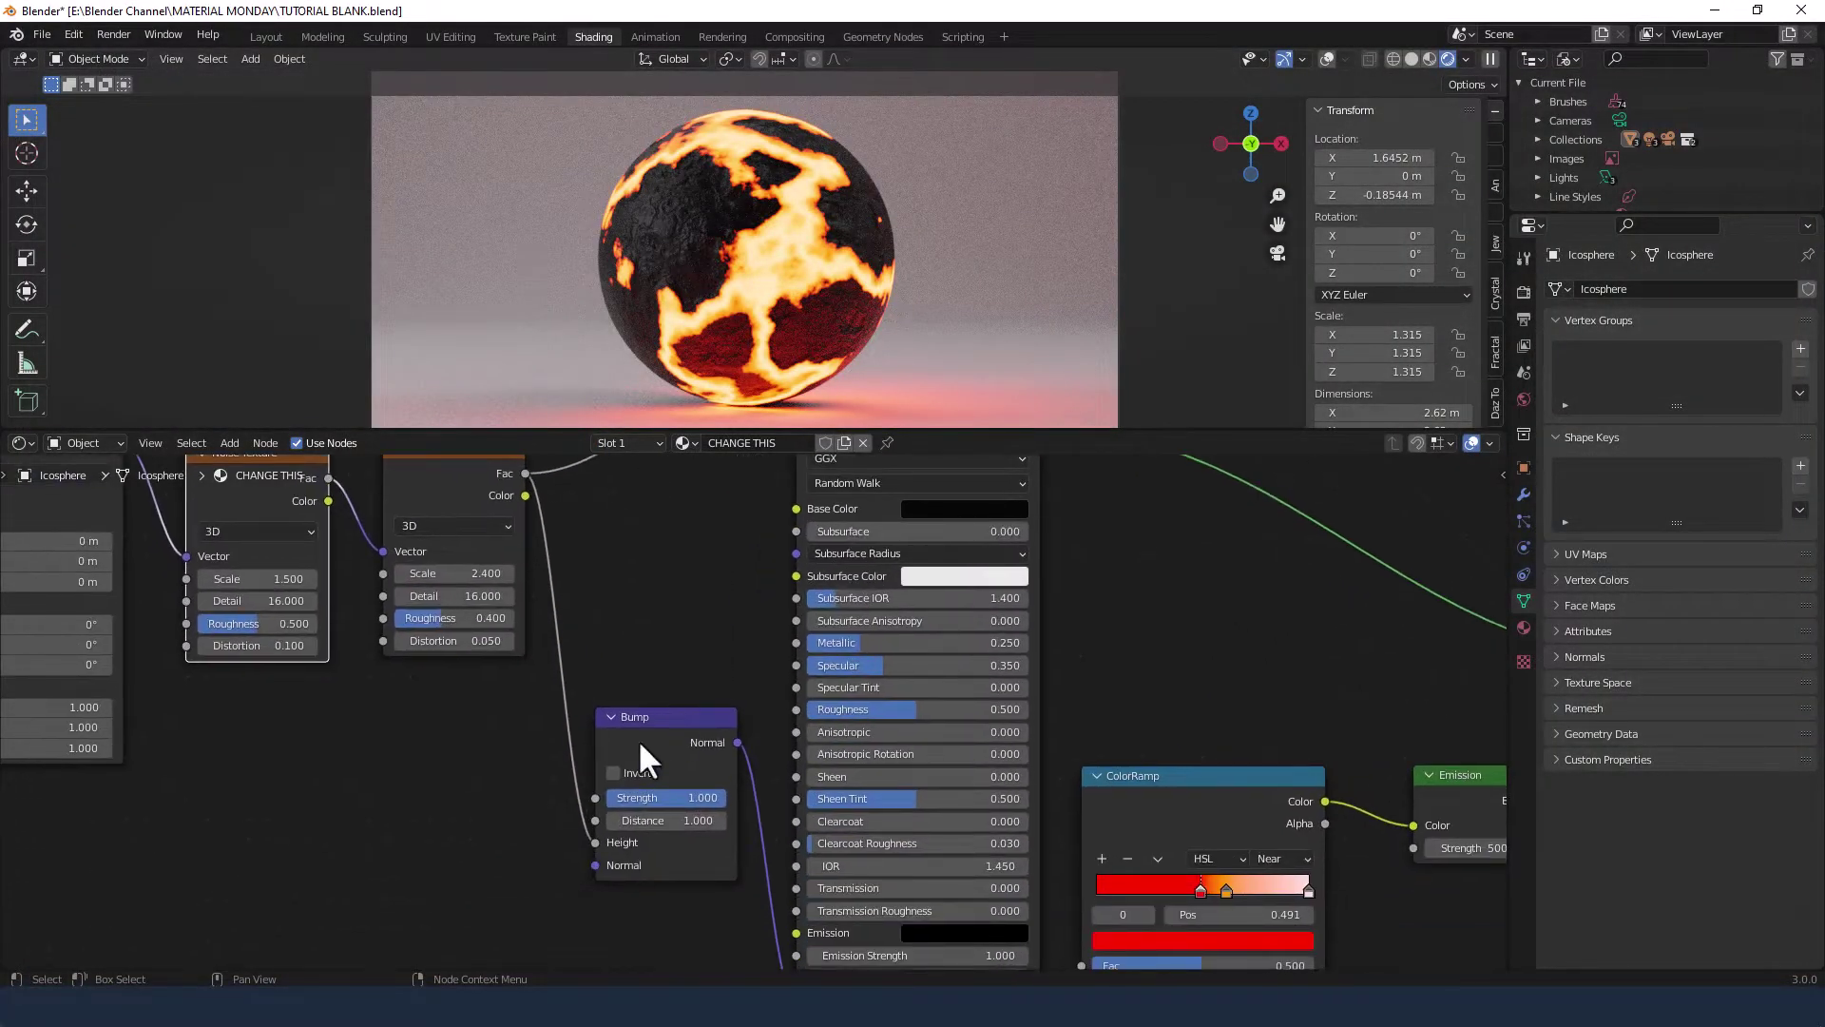
left_click(613, 772)
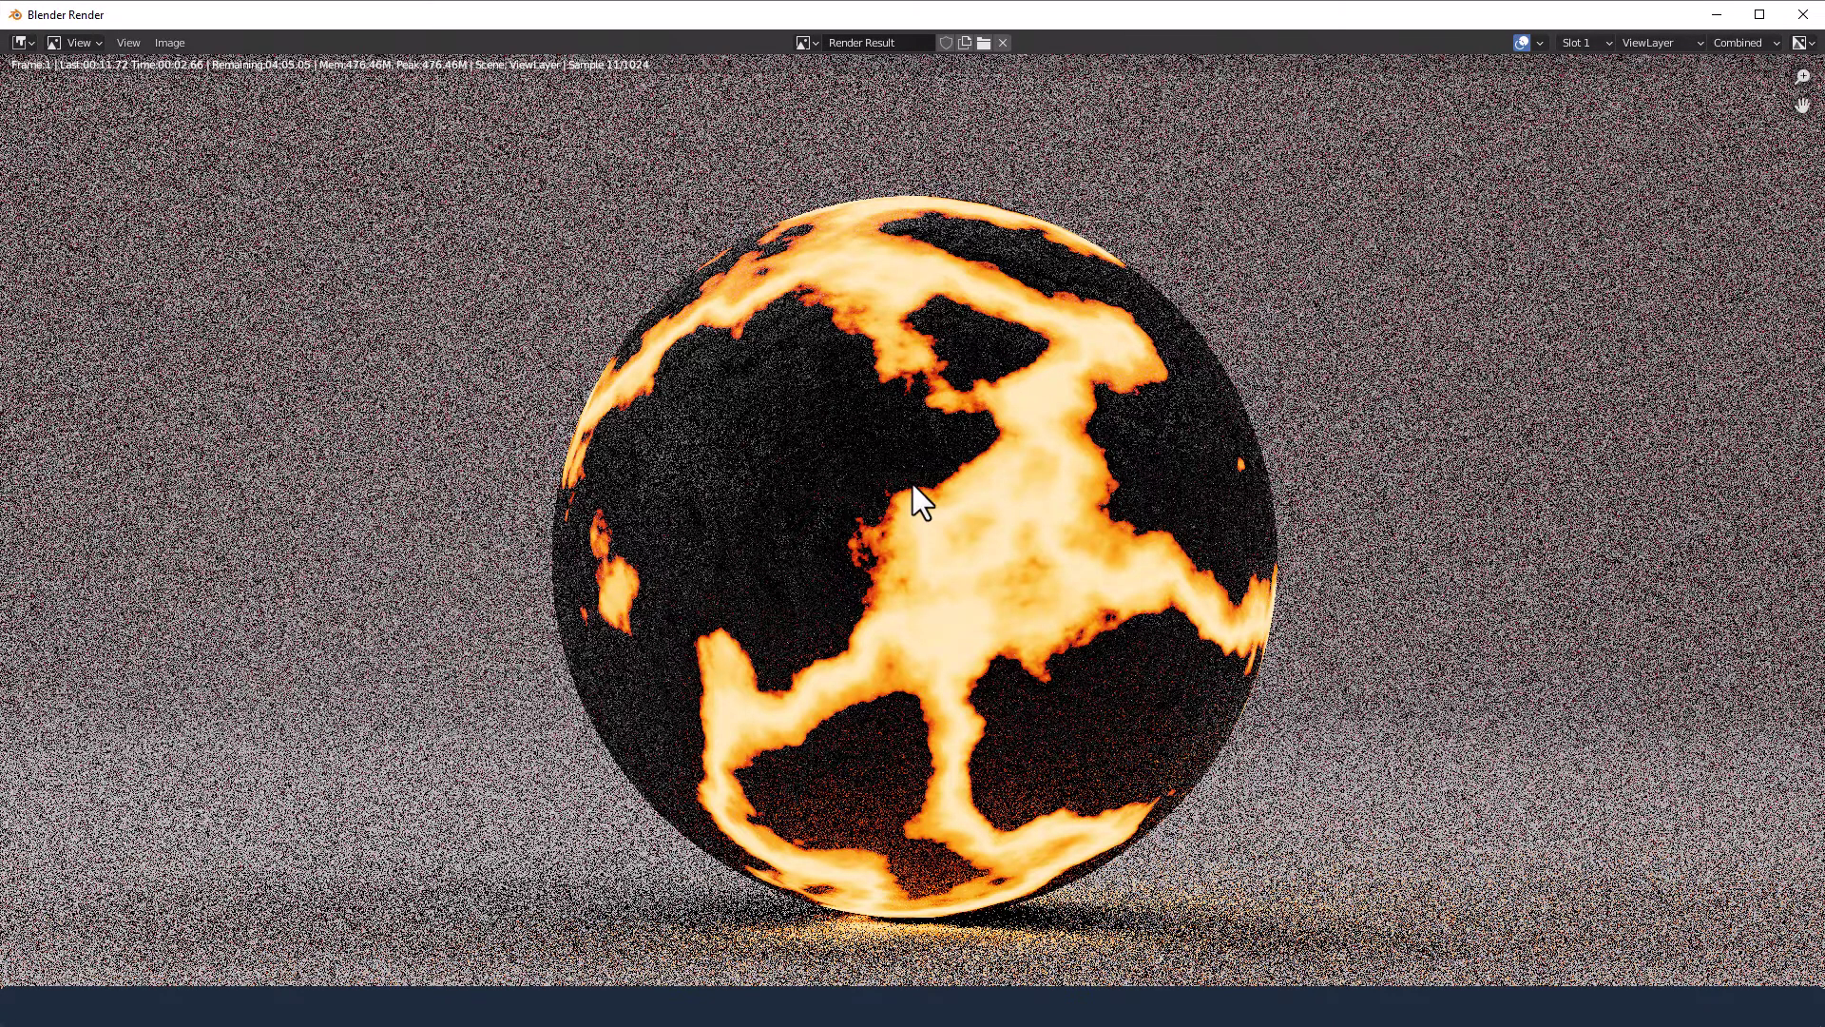
Enable Turbo mode for the Cycles re-render of the lava sphere
key("F5")
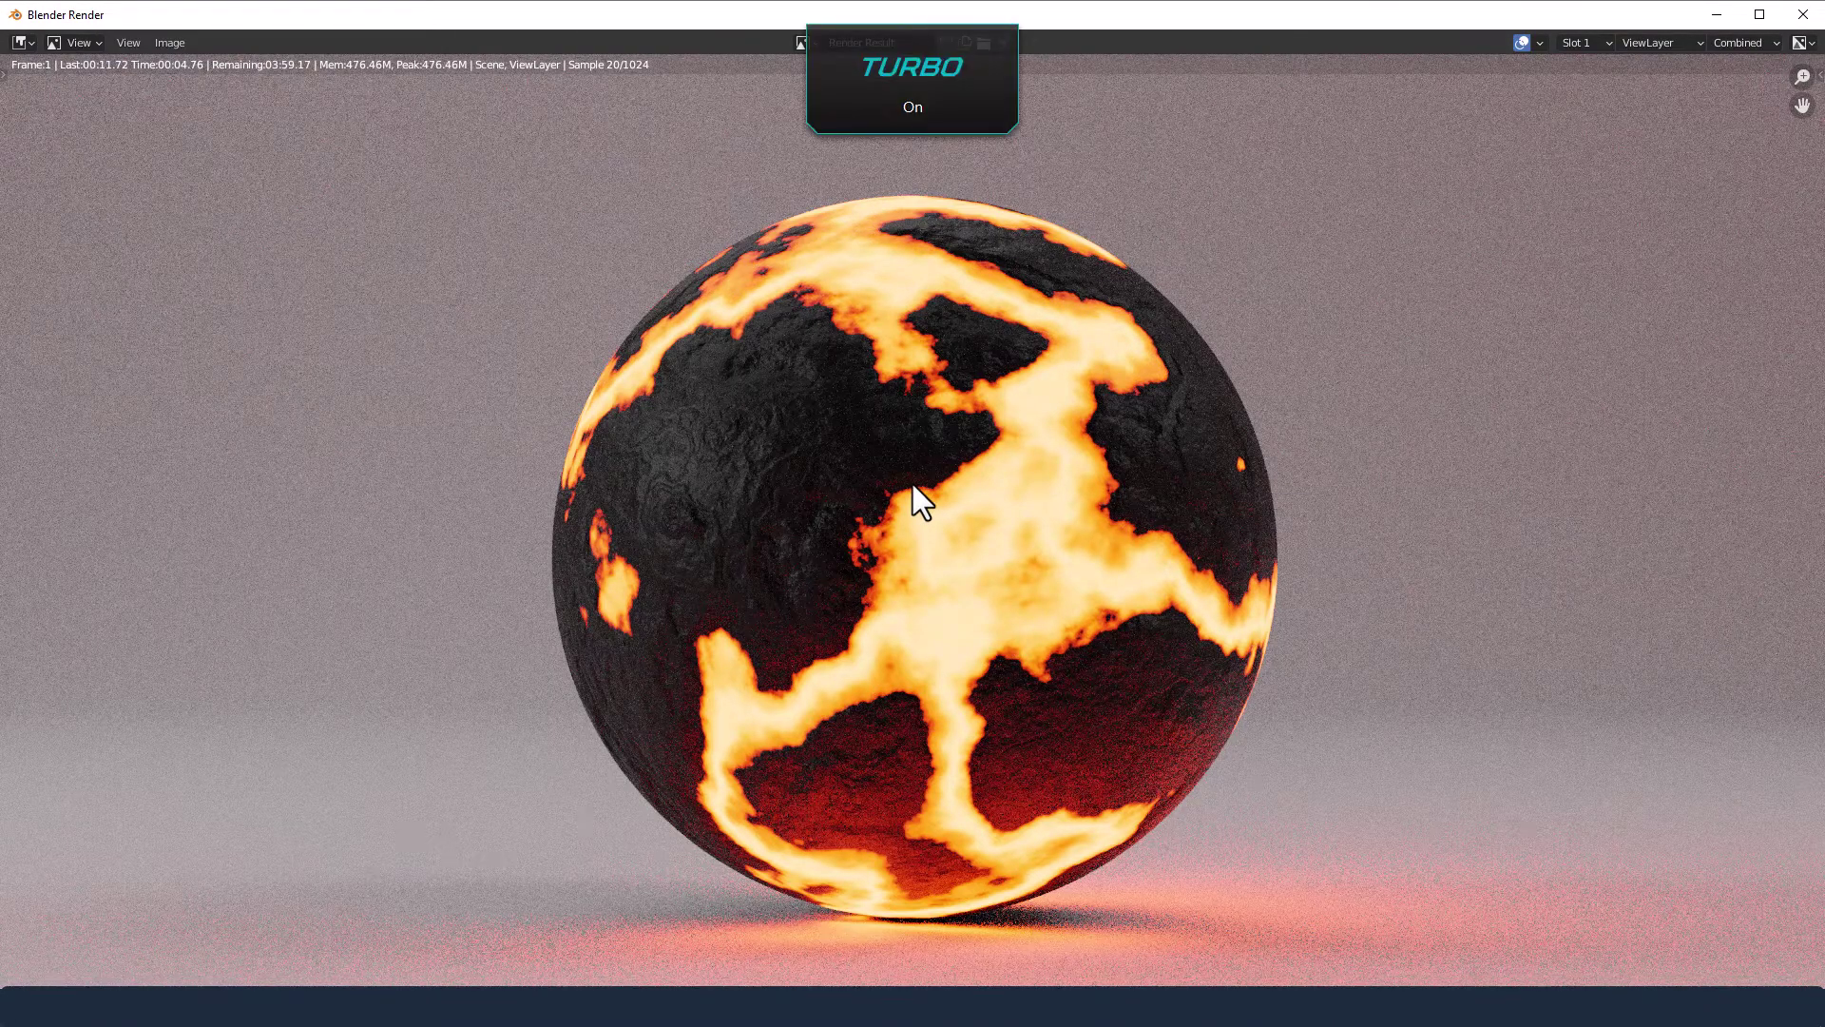